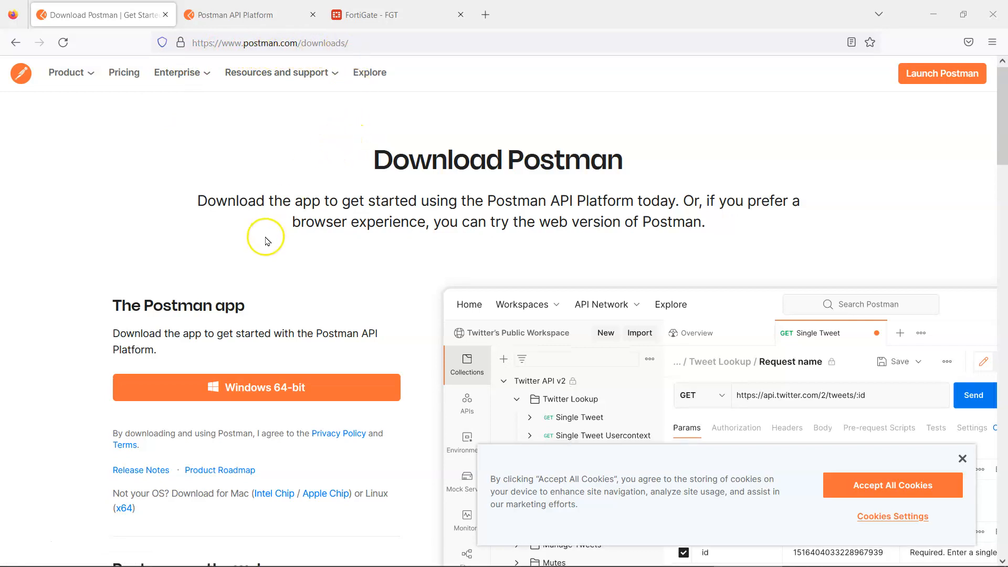
Scroll the downloads page to 'Postman on the web', then return to the Postman web home page.
scroll(265, 232, down, 3)
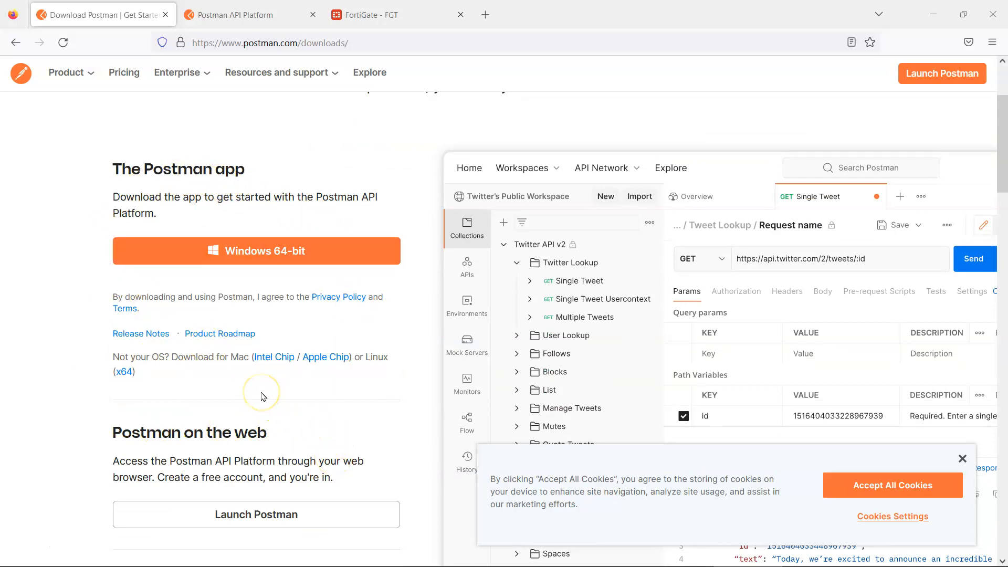
scroll(320, 396, down, 4)
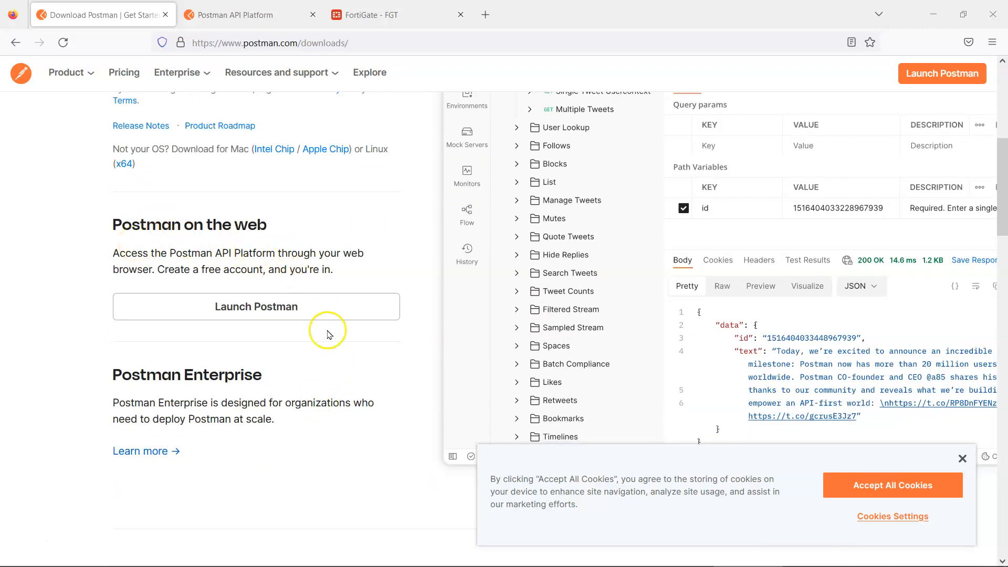
click(286, 298)
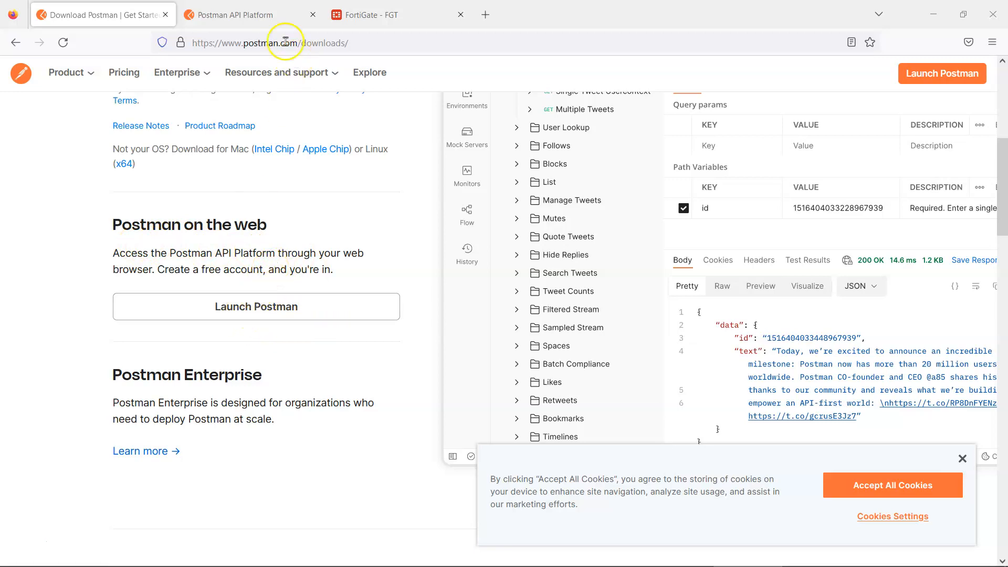
scroll(294, 180, up, 8)
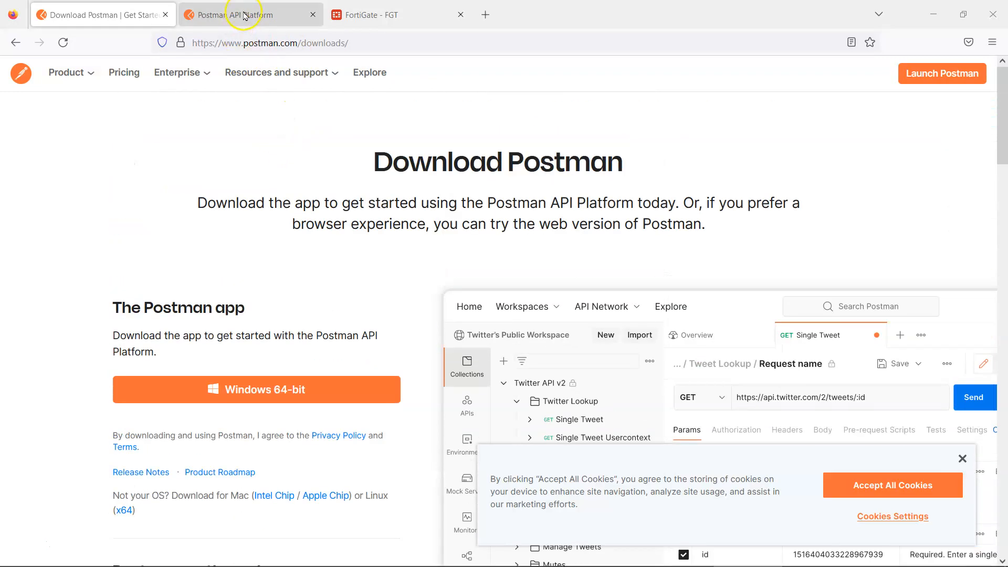
click(291, 15)
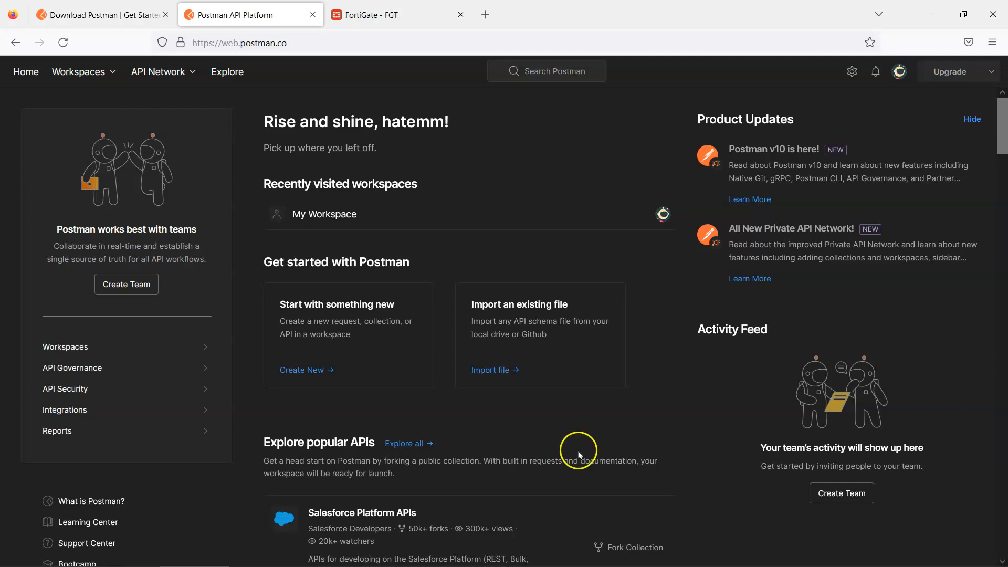
Glance at the FortiGate Addresses list and confirm Postman Agent is running in the system tray.
click(392, 17)
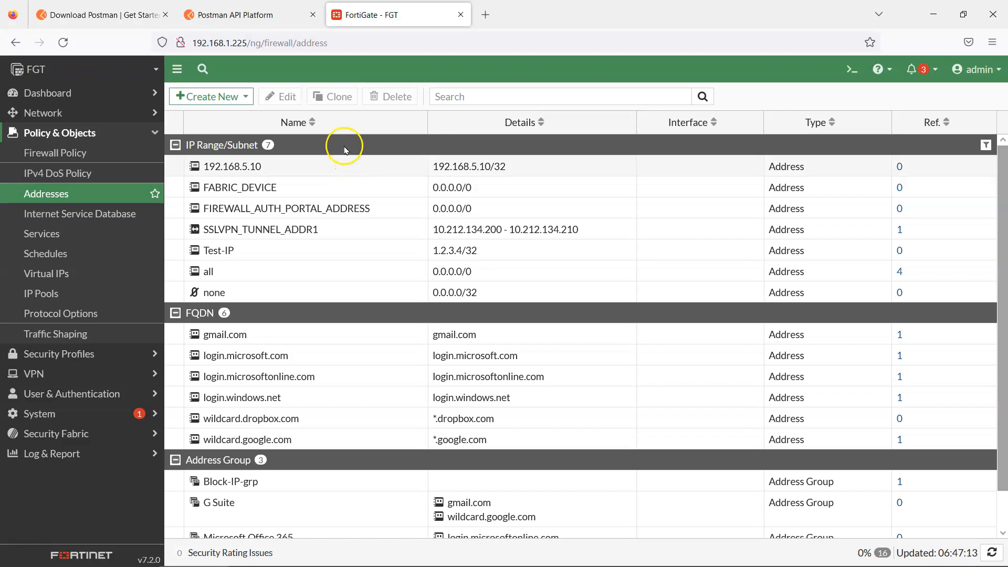
click(266, 14)
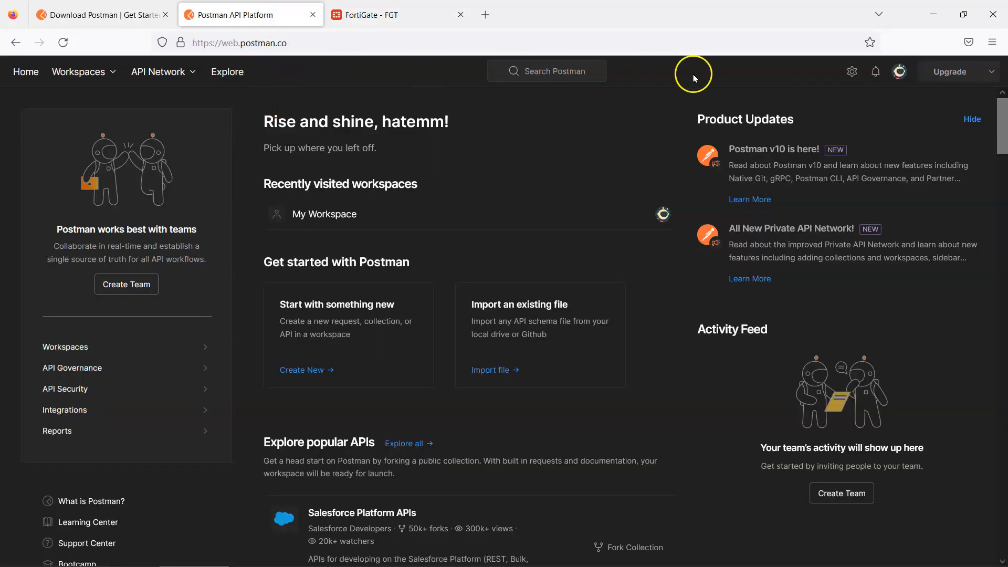
mouse_move(893, 562)
click(866, 554)
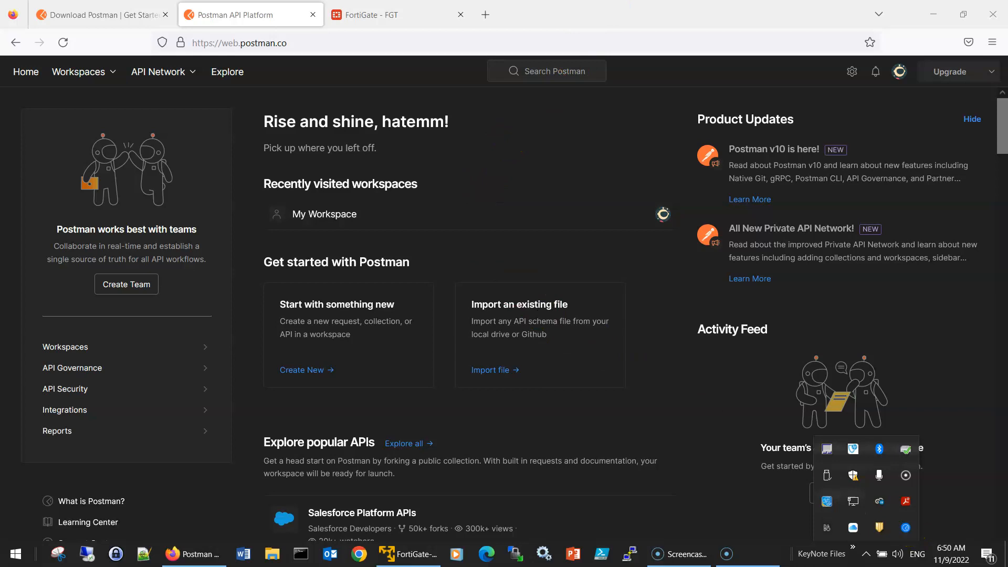
click(428, 165)
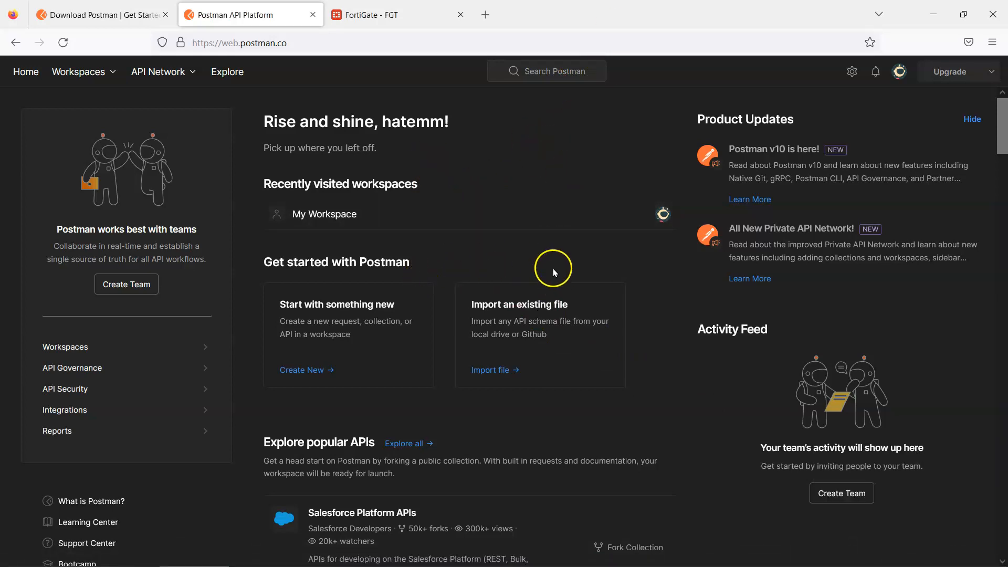
scroll(548, 332, down, 3)
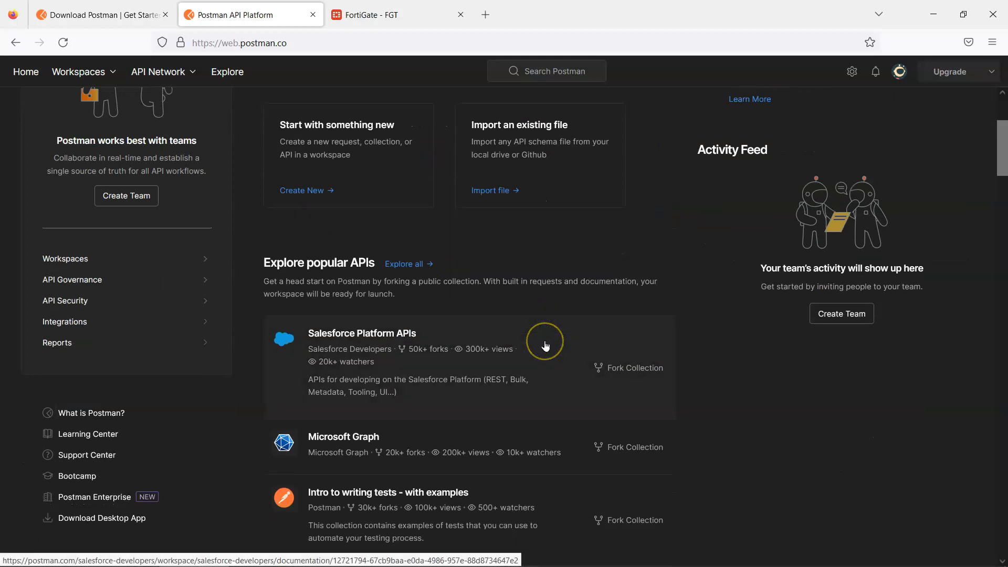
scroll(546, 346, up, 3)
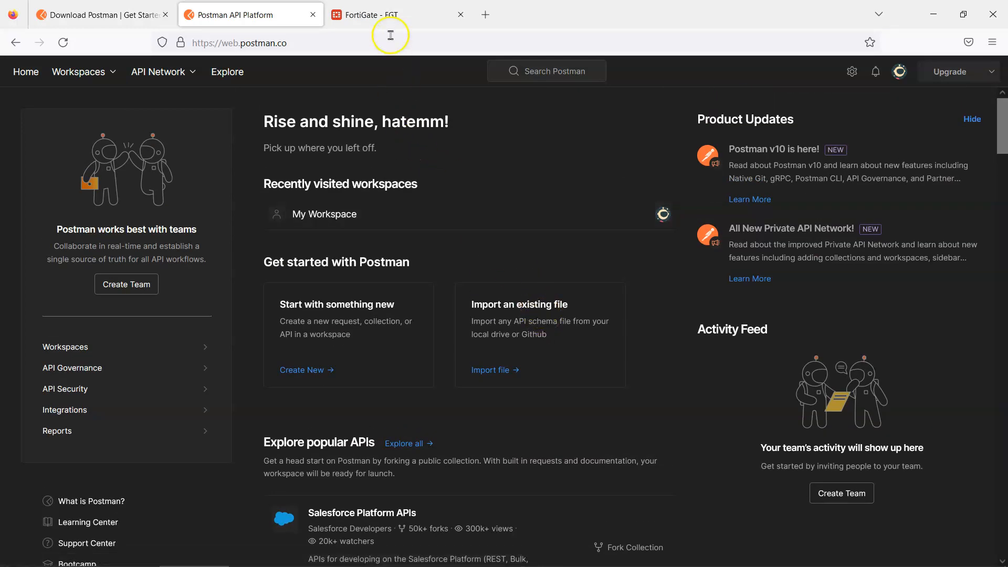
Review the Block Sources from Internet deny policy under port2→port1 in Firewall Policy.
click(382, 14)
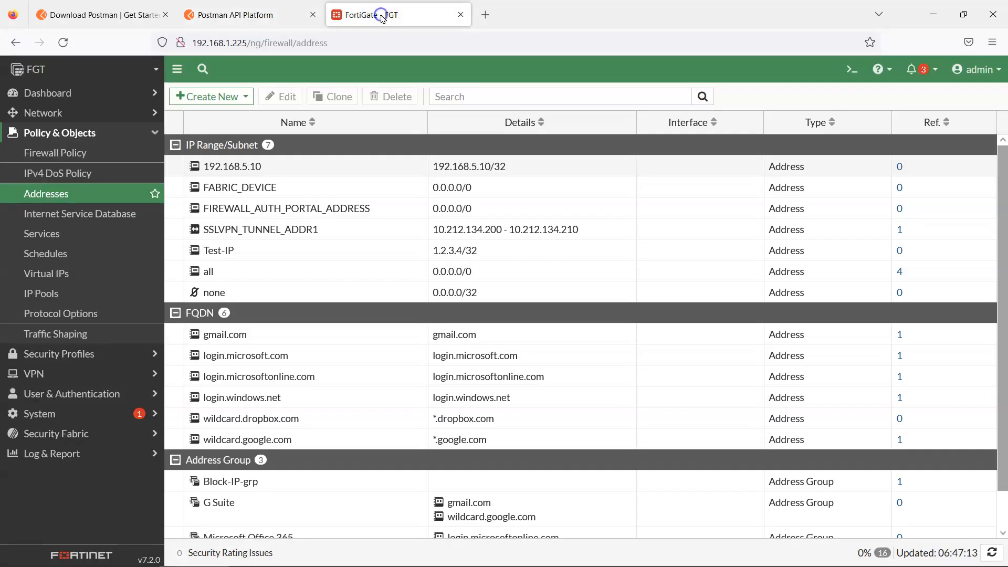
scroll(362, 457, down, 1)
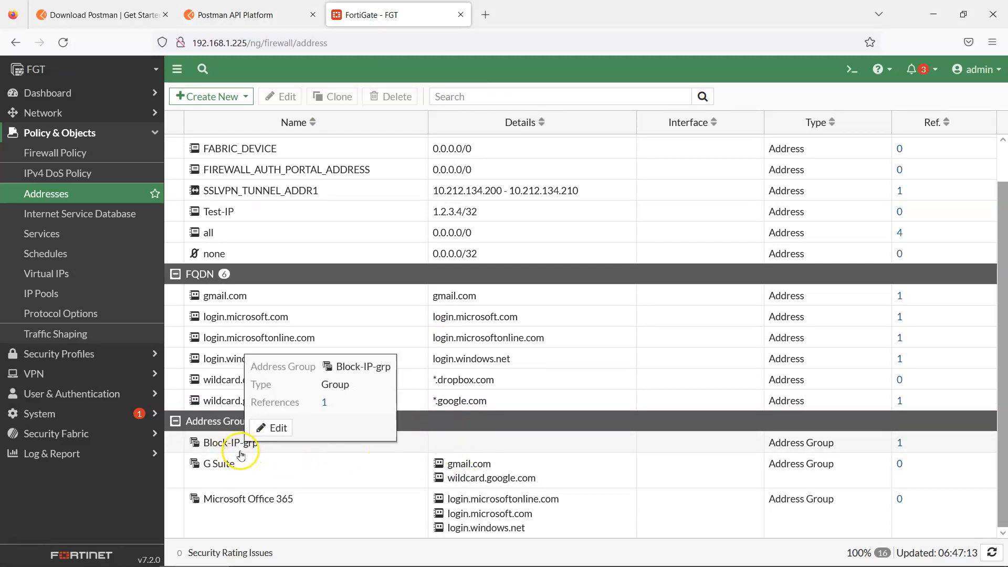
click(62, 152)
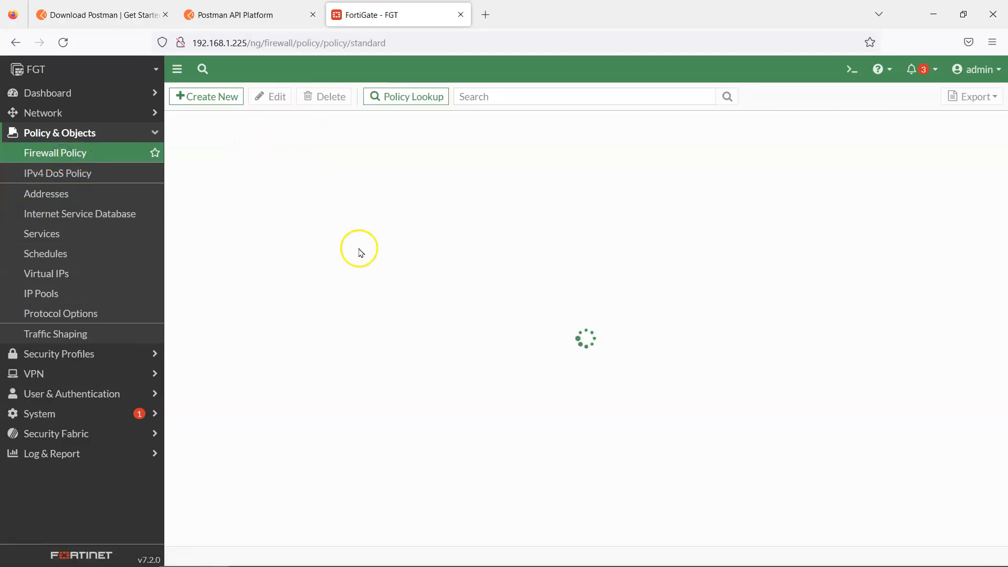
click(176, 166)
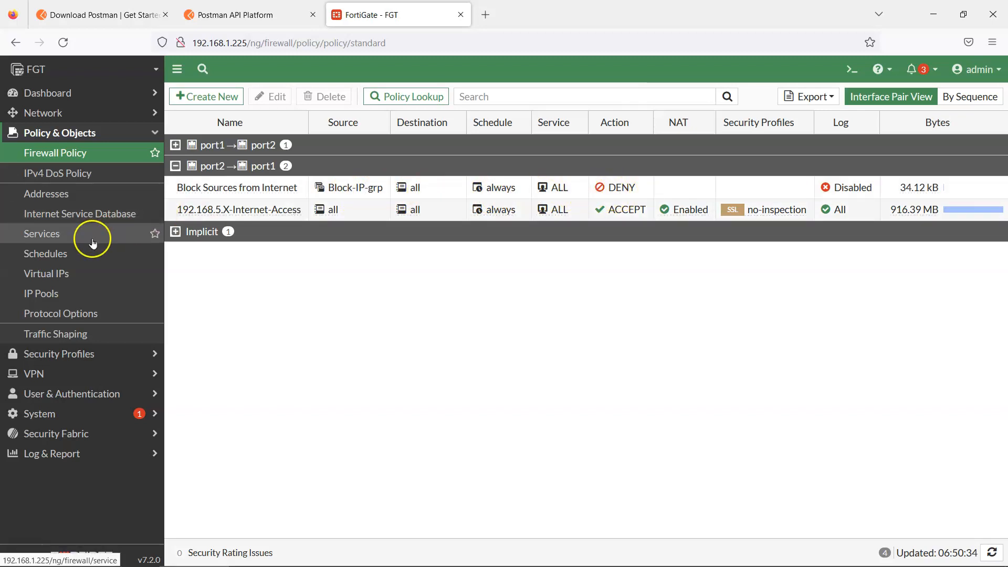
Recheck Block-IP-grp in the Addresses list, then go back to the Postman web home page.
click(47, 194)
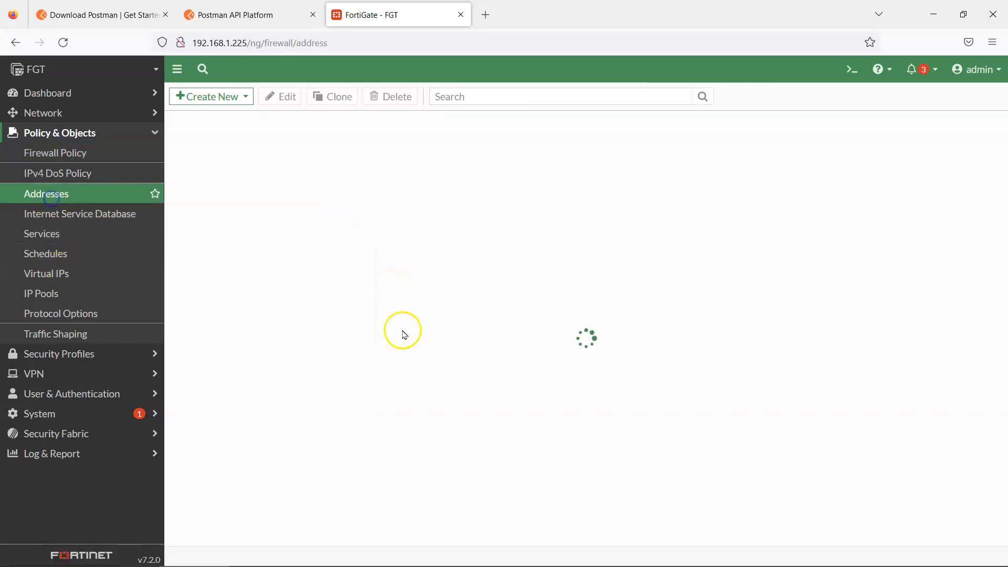
scroll(404, 378, down, 1)
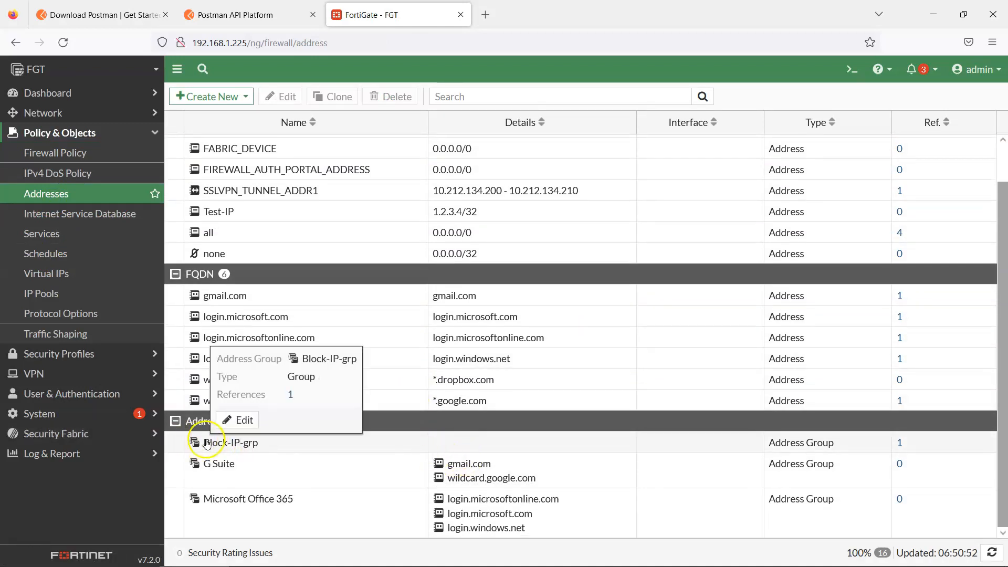
scroll(273, 420, up, 1)
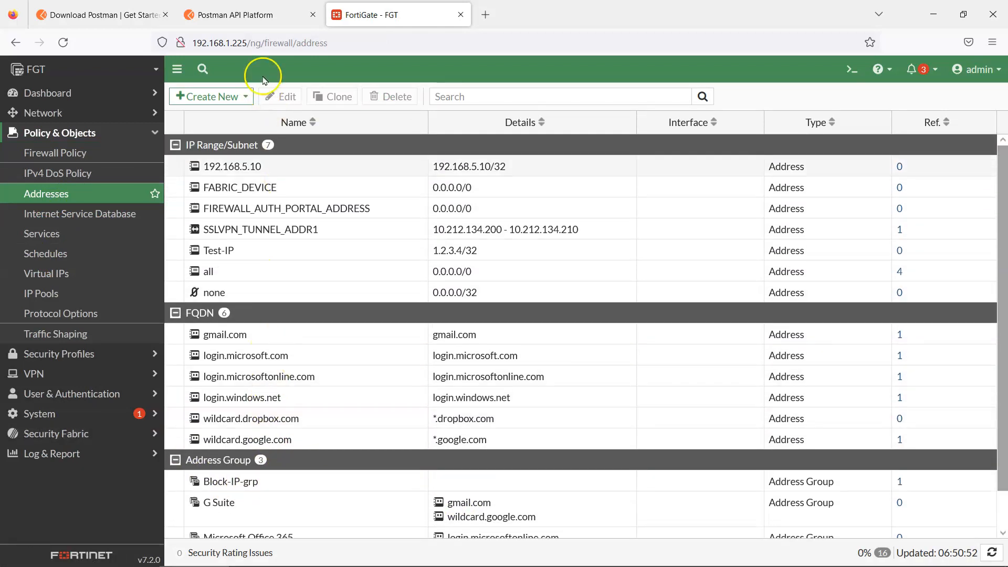
click(268, 22)
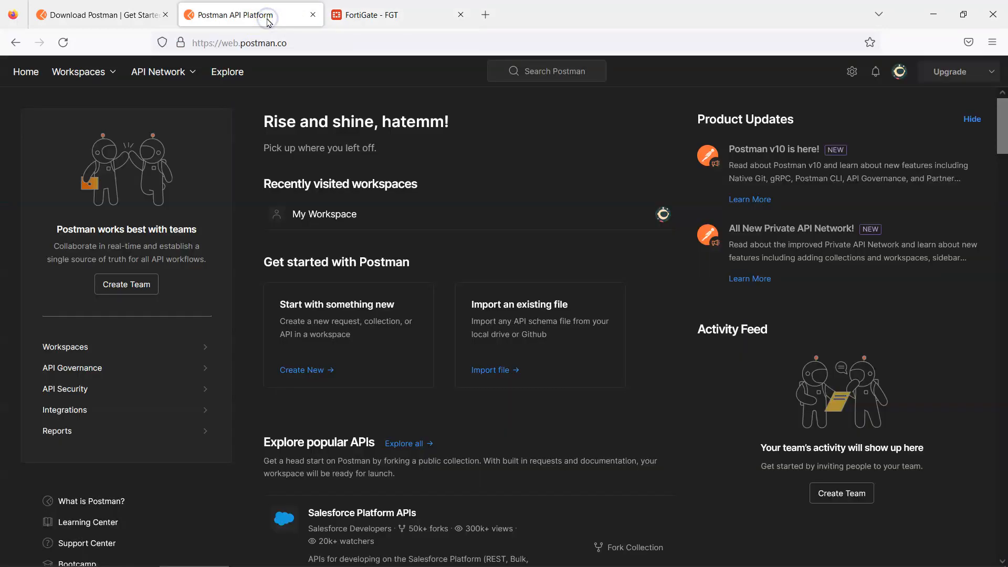
In My Workspace, create a new collection named 'Postman lesson'.
click(318, 217)
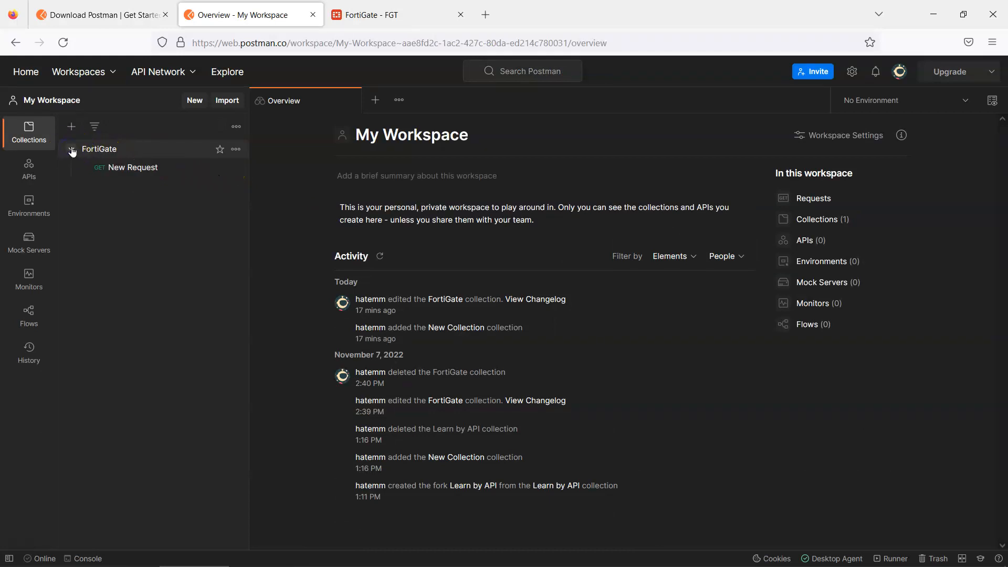
click(108, 149)
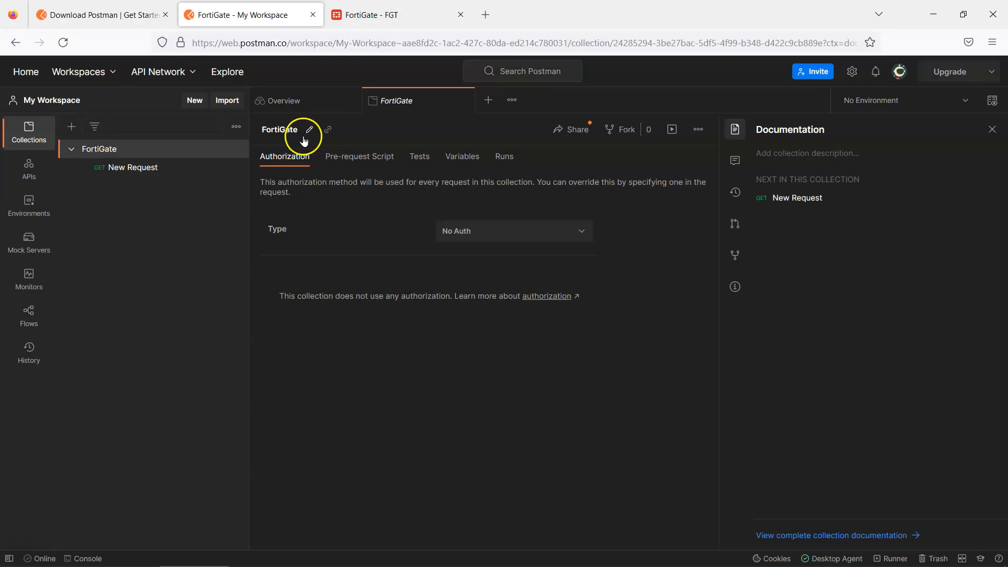
click(303, 129)
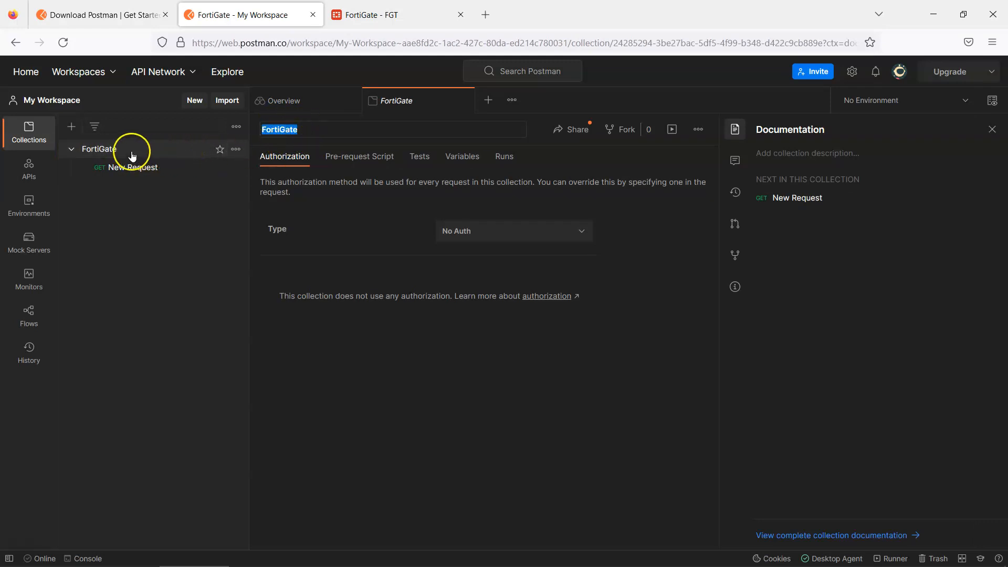
click(71, 126)
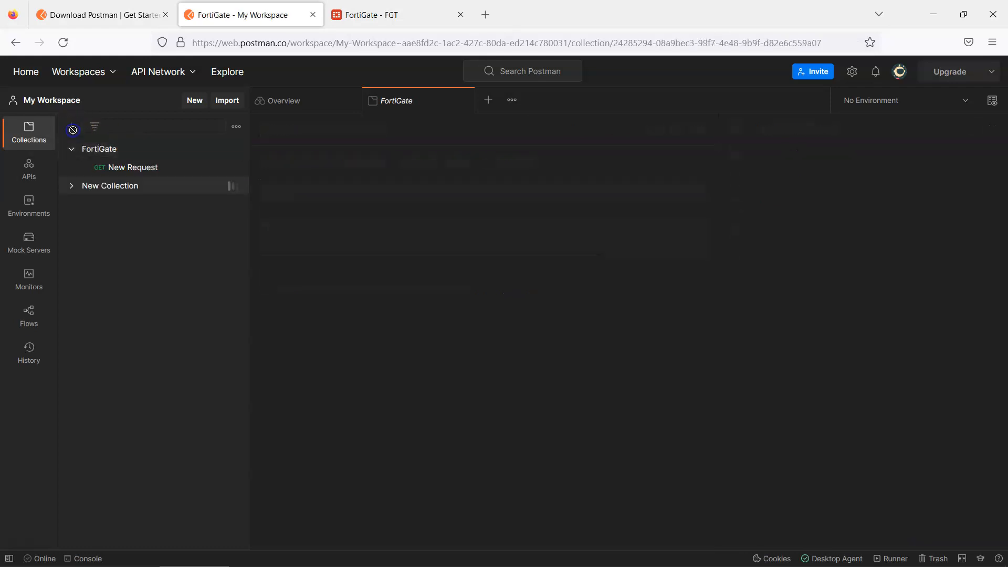
click(149, 188)
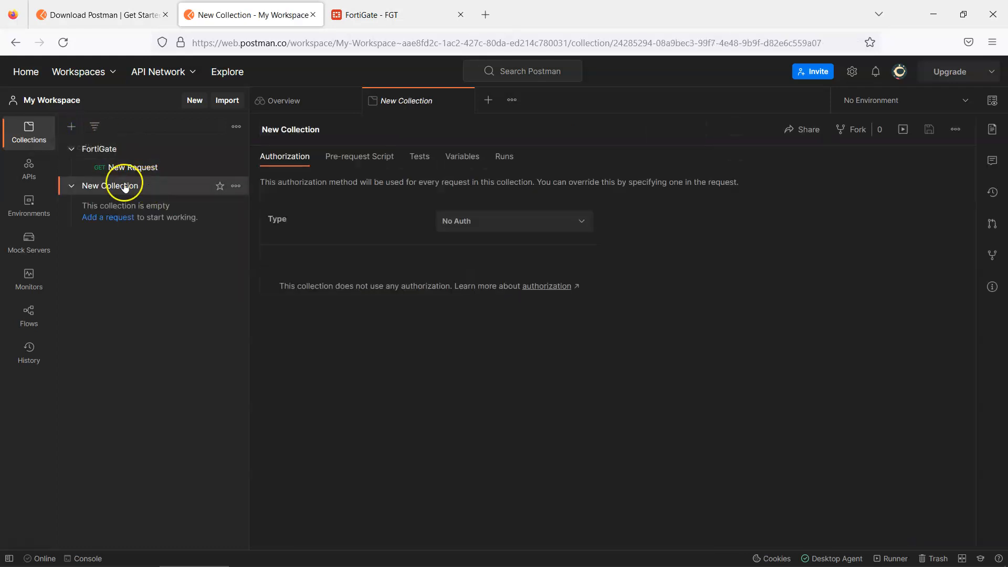
text(Postman)
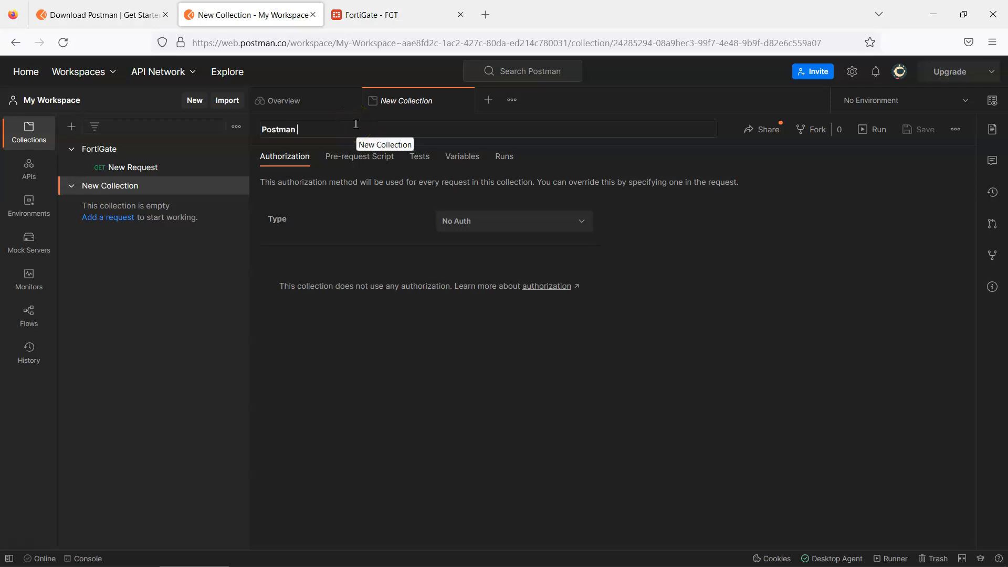
text( lesson)
key(Return)
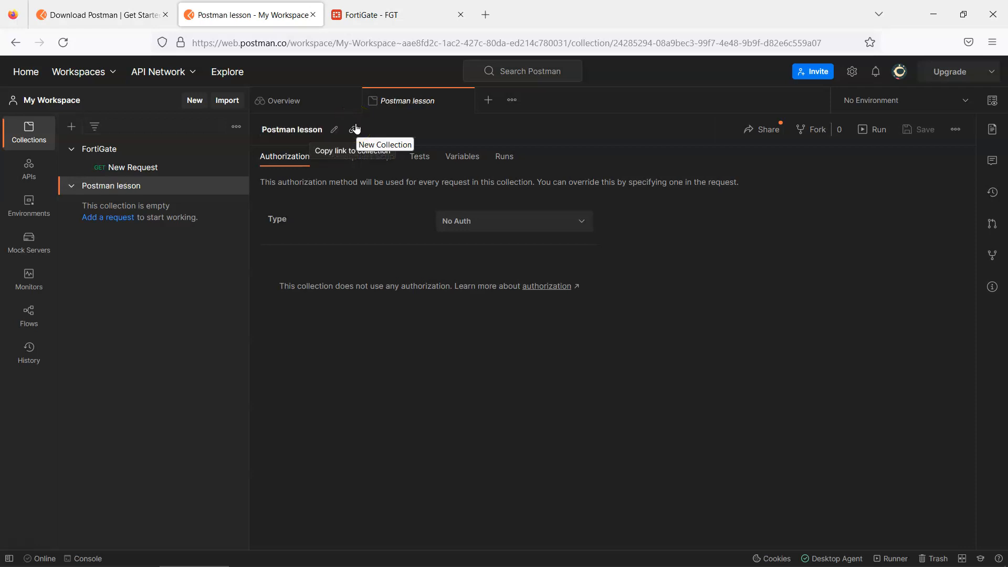
Add a new request to Postman lesson and set its method to POST.
click(123, 217)
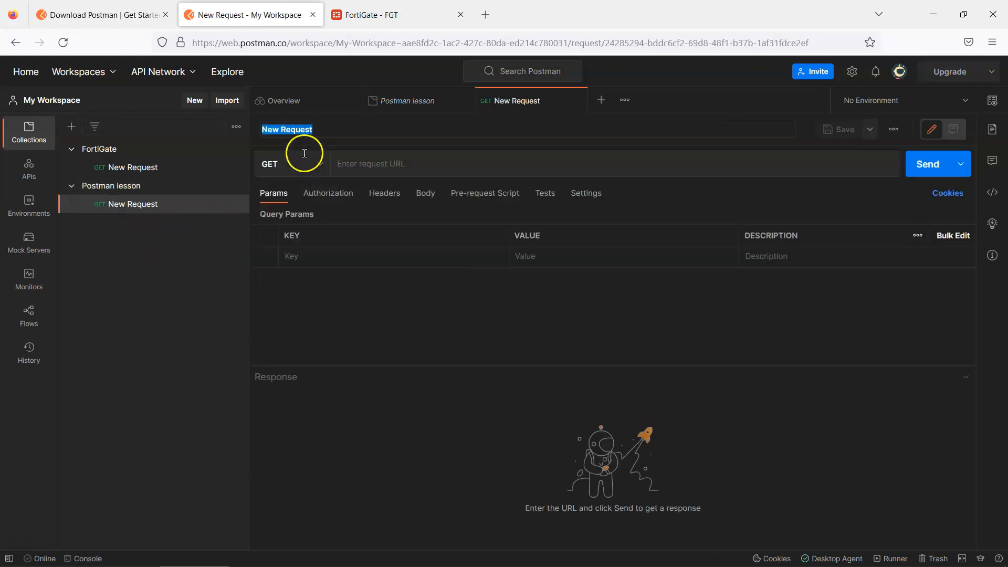
click(324, 167)
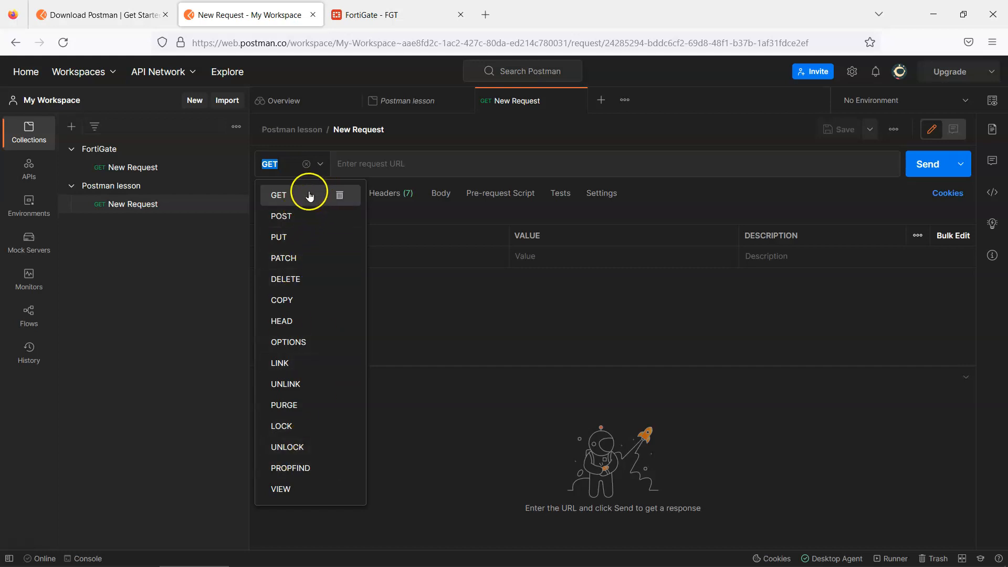
click(287, 219)
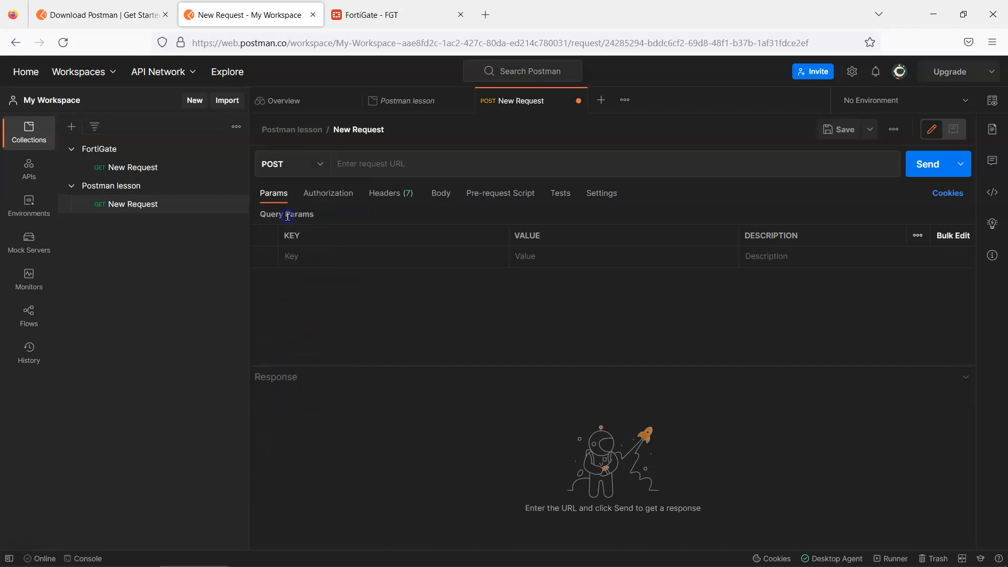
click(354, 162)
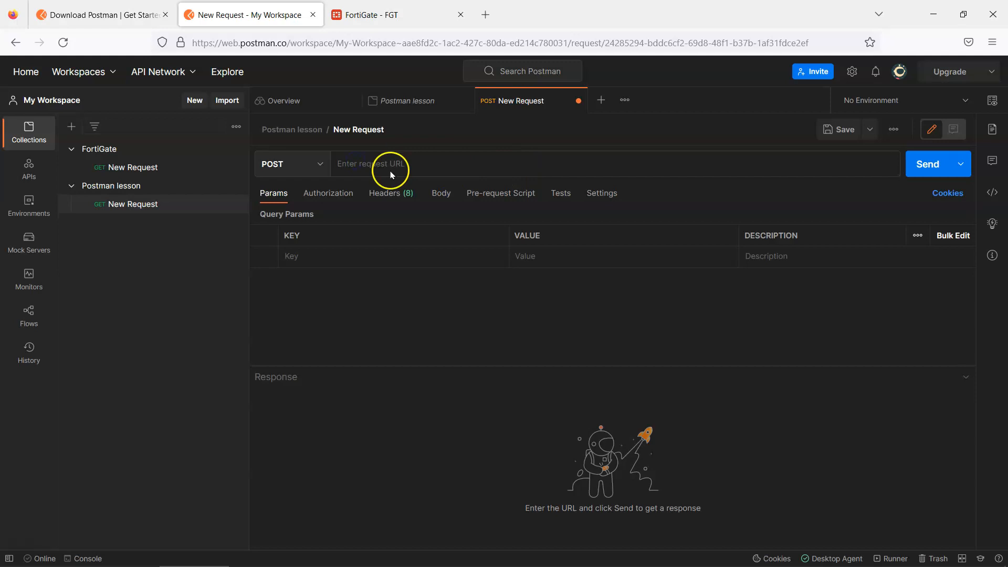
click(391, 8)
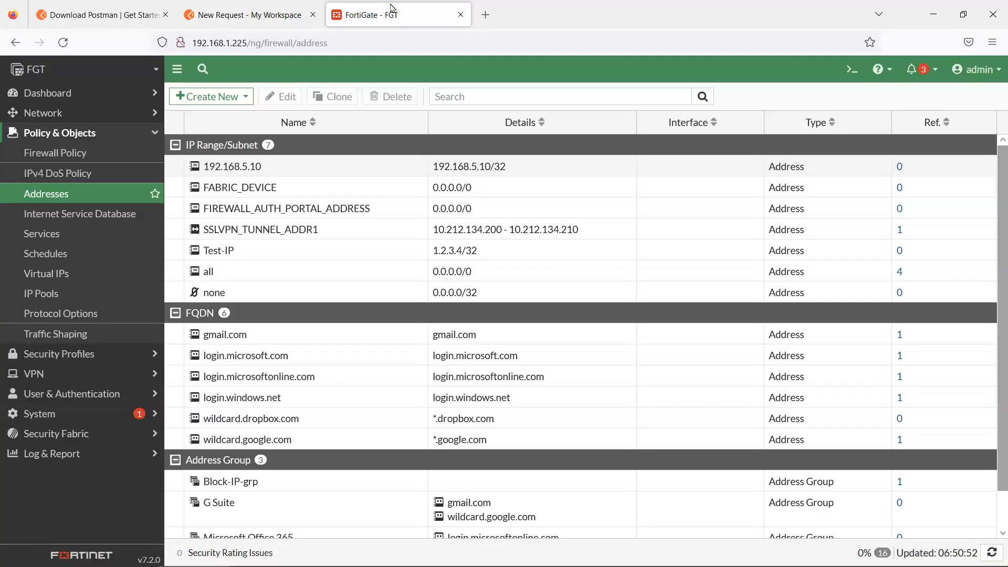
Add 192.168.5.10 to Block-IP-grp's members and open the browser developer tools with Inspect.
scroll(405, 391, down, 1)
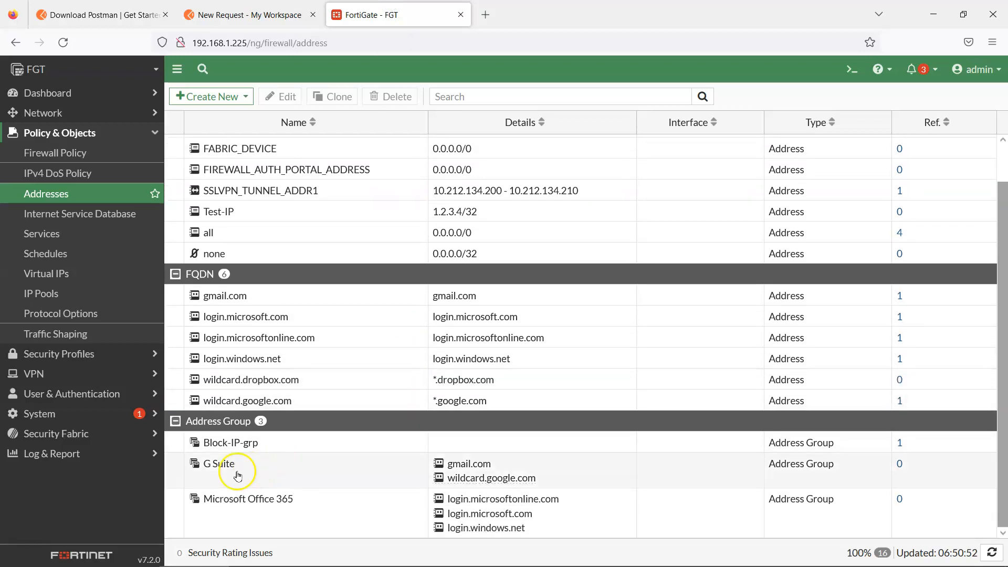
mouse_move(226, 450)
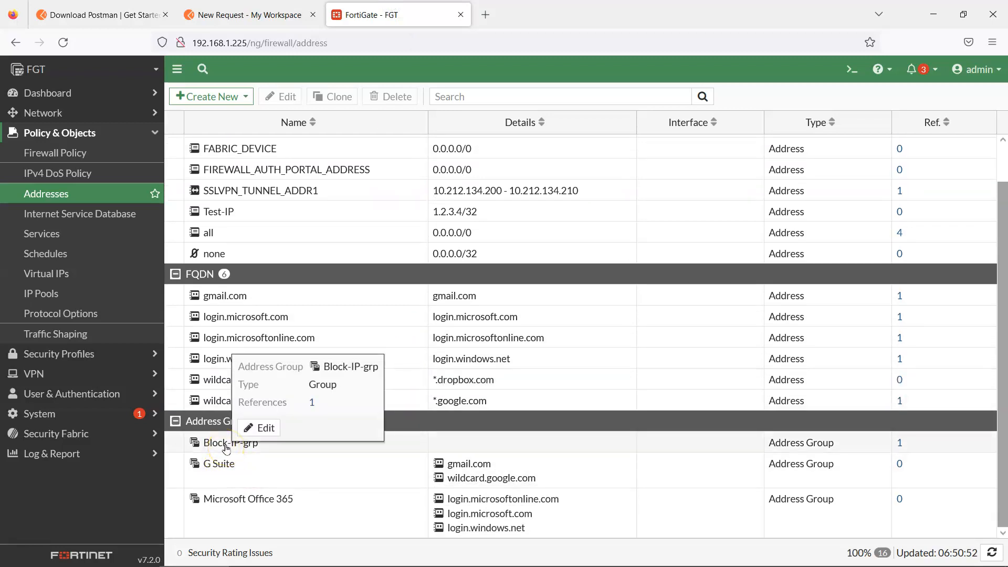
double_click(225, 444)
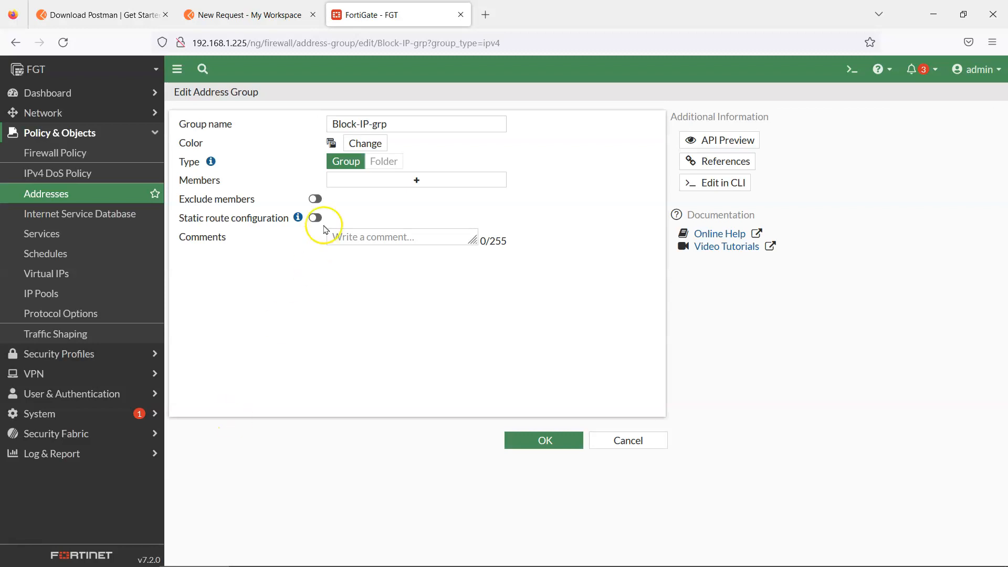
click(416, 182)
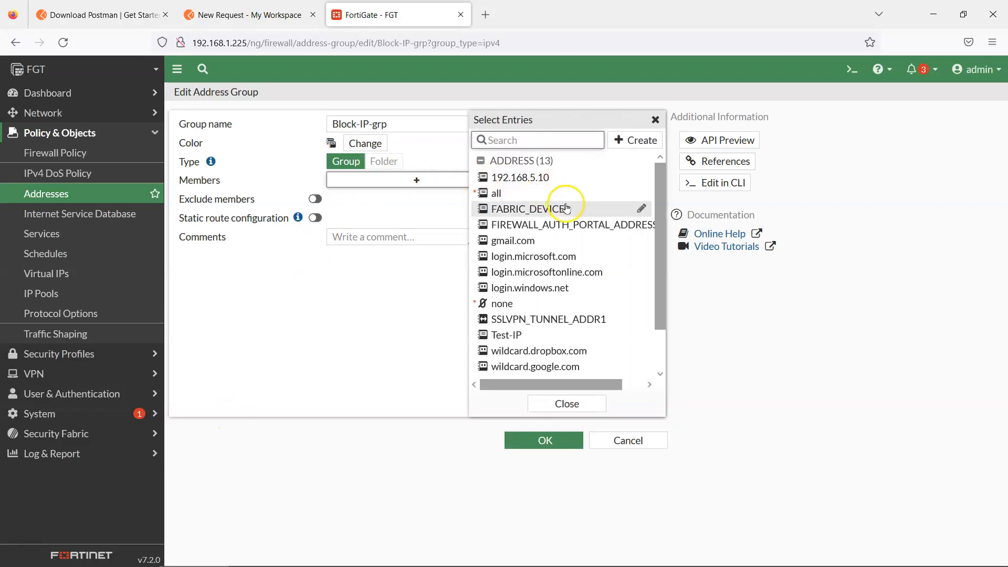
click(535, 178)
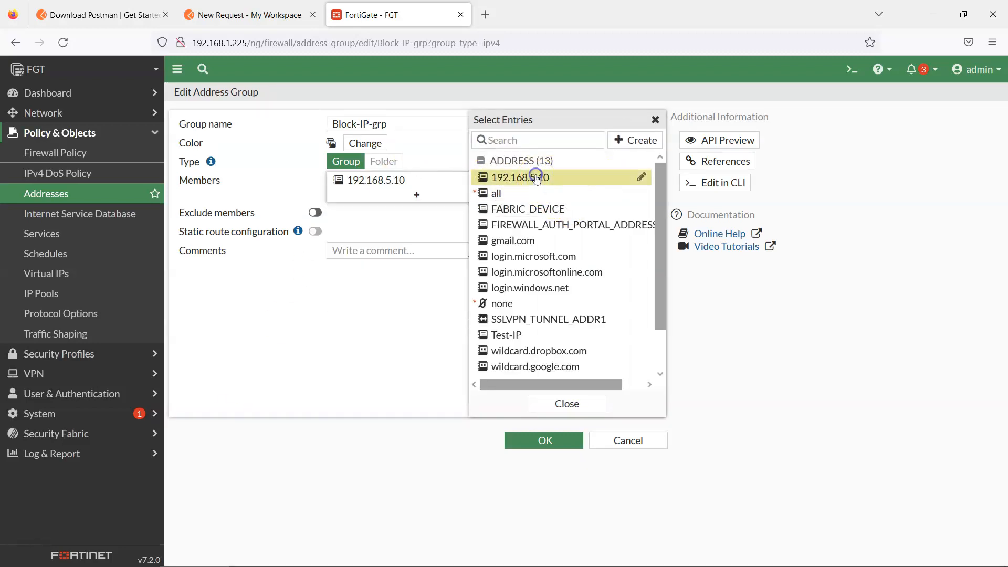
click(567, 403)
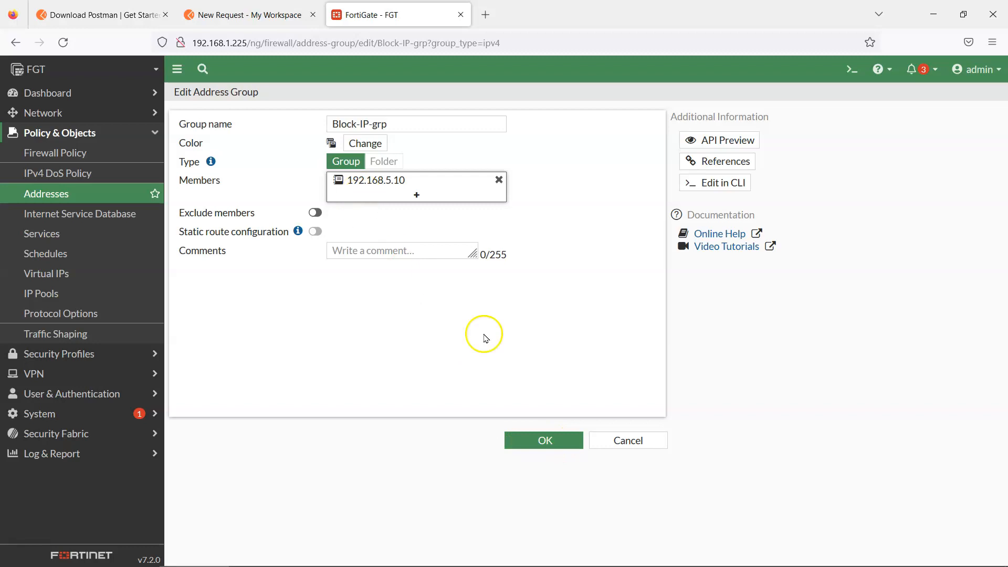
right_click(358, 303)
click(408, 467)
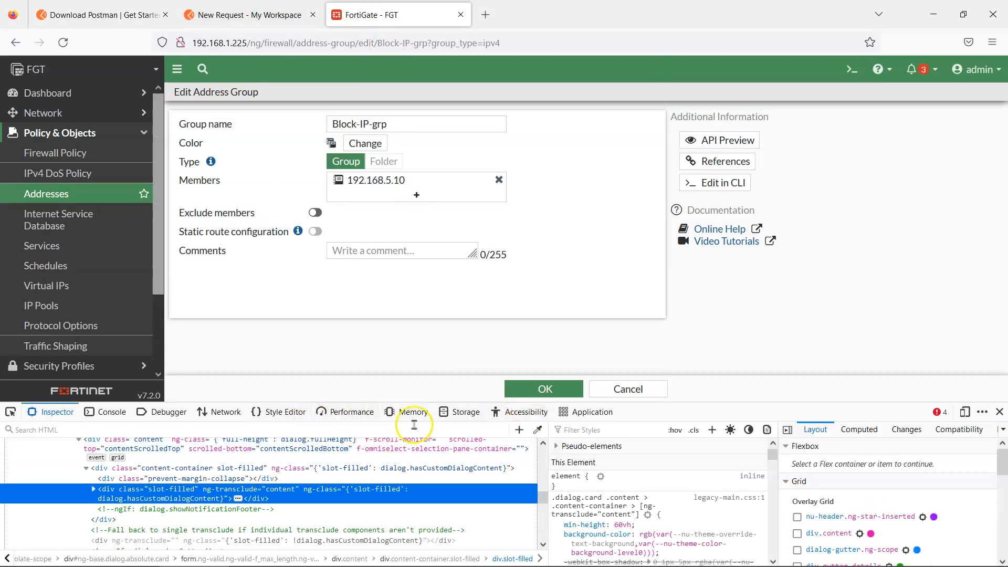
Start capturing in the Network panel and save Block-IP-grp with member 192.168.5.10.
click(225, 412)
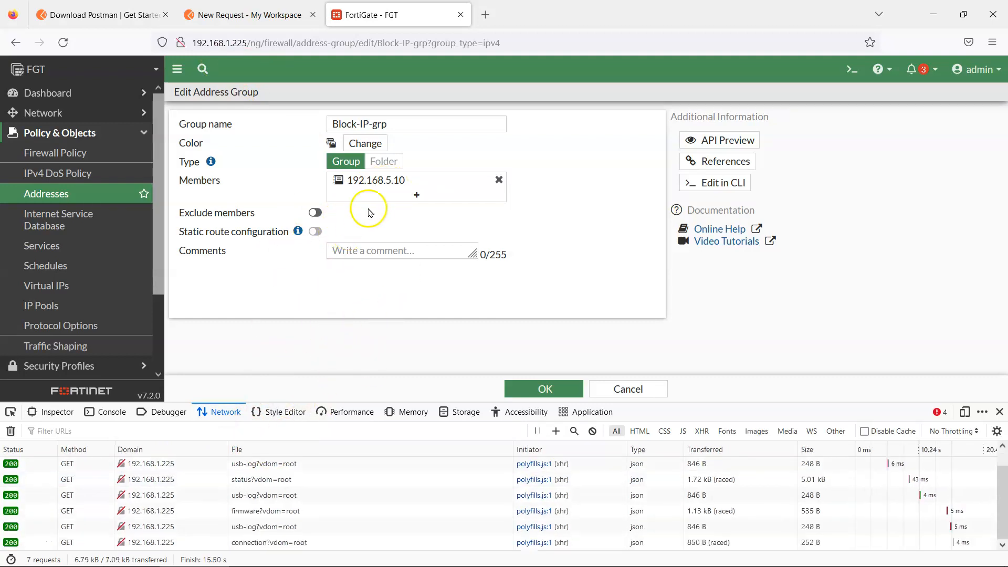
click(525, 391)
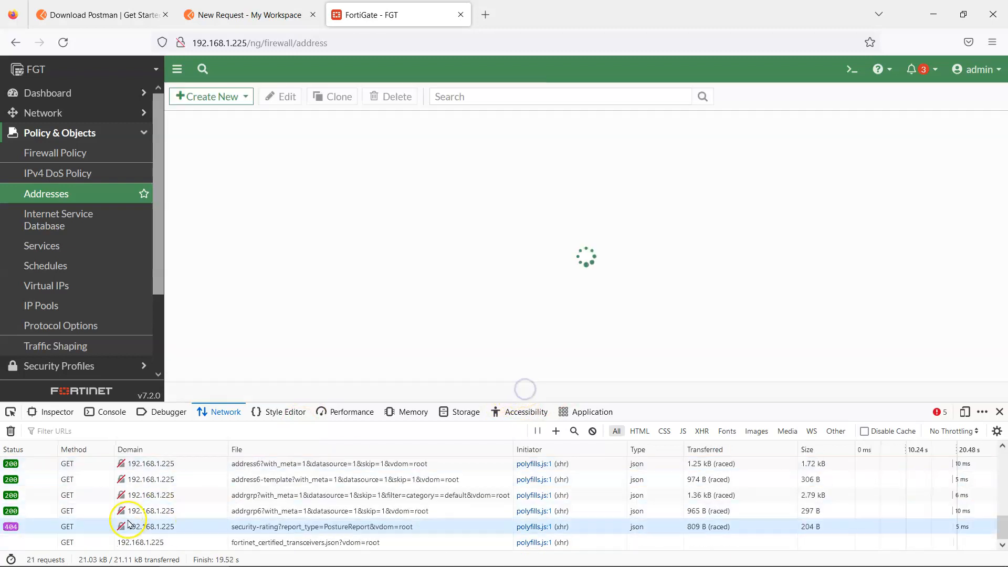
scroll(158, 488, up, 8)
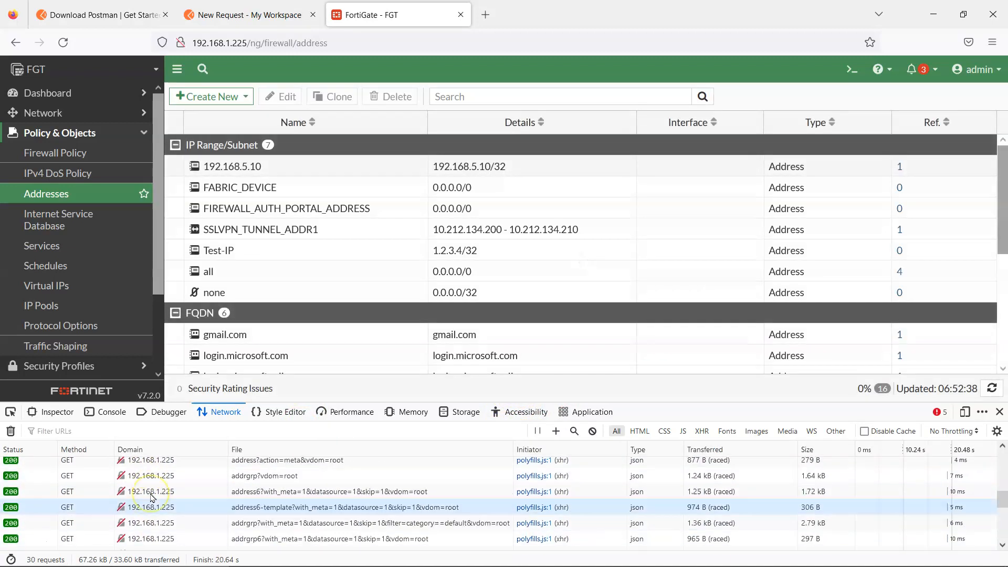
scroll(262, 498, down, 10)
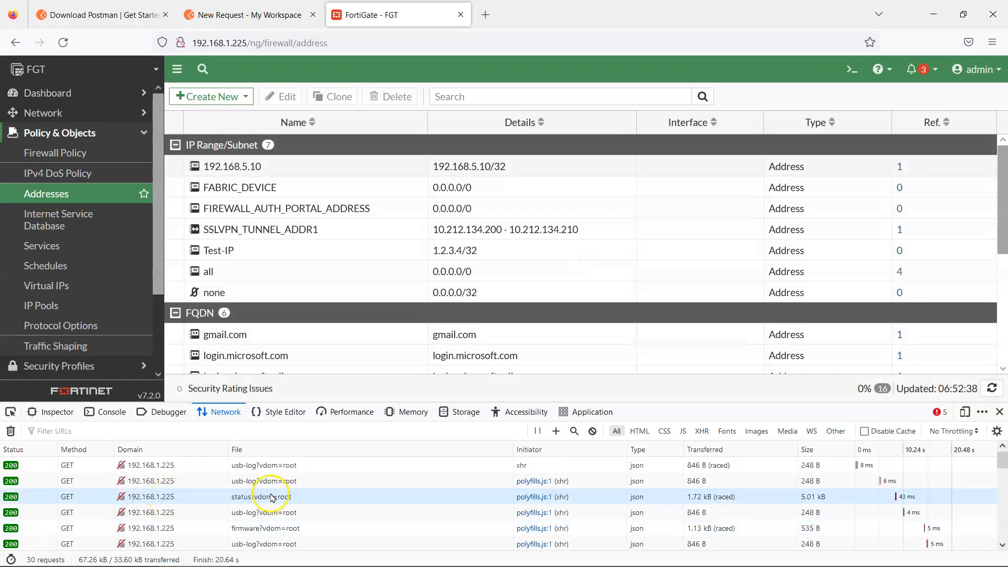
scroll(320, 496, up, 8)
scroll(317, 505, up, 1)
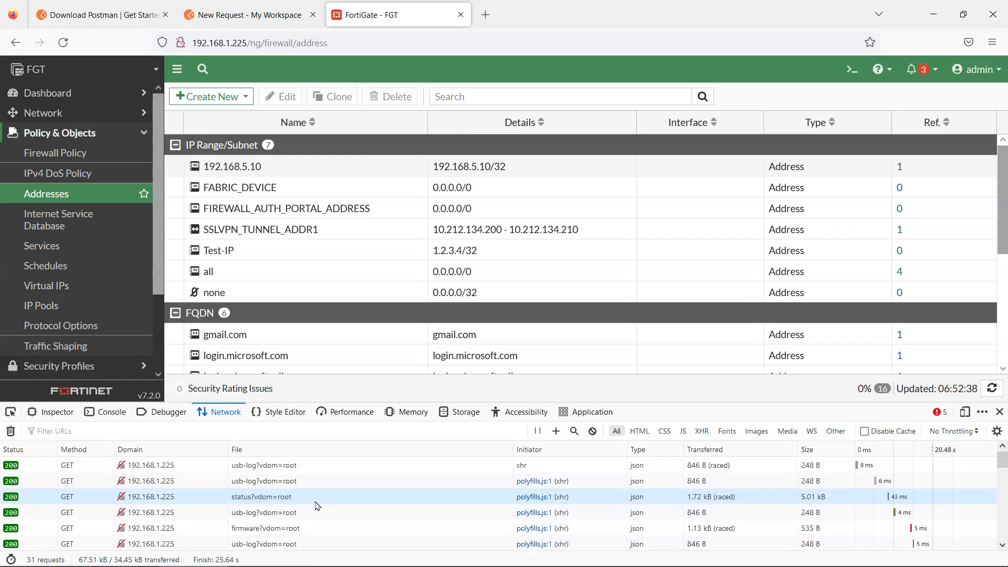
scroll(317, 505, down, 8)
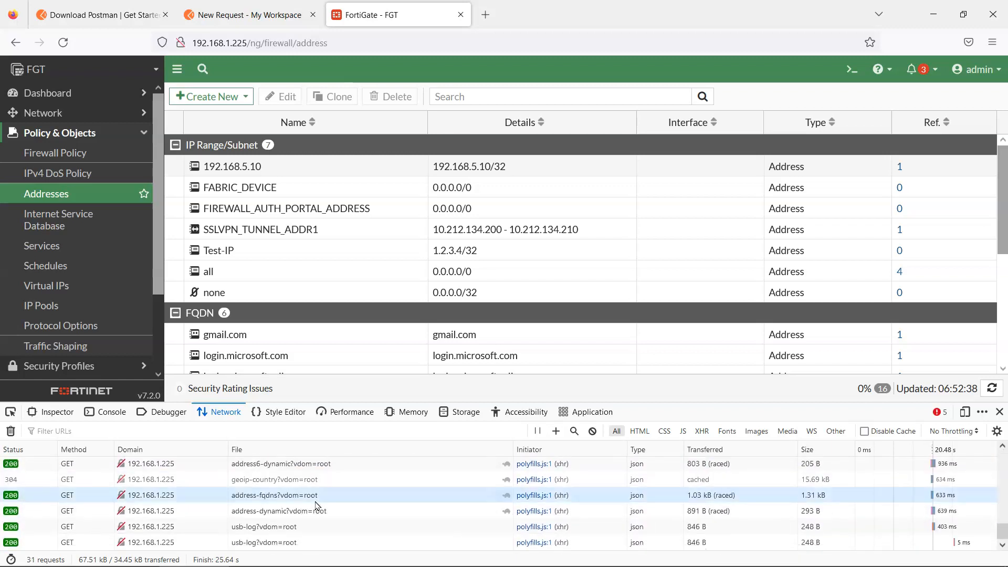
scroll(317, 505, up, 1)
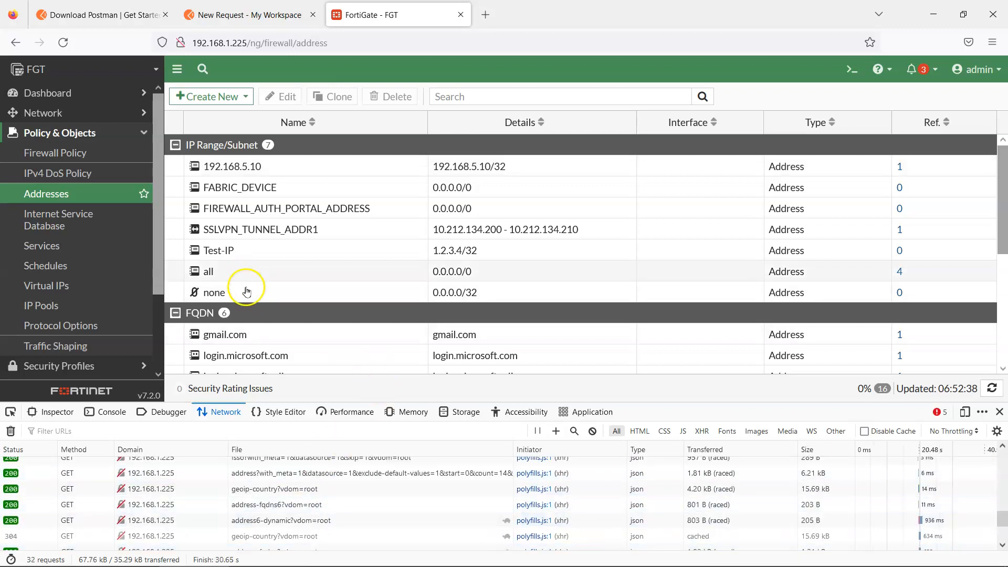
Find the PUT Block-IP-grp request in the network log and open its details.
scroll(242, 325, down, 4)
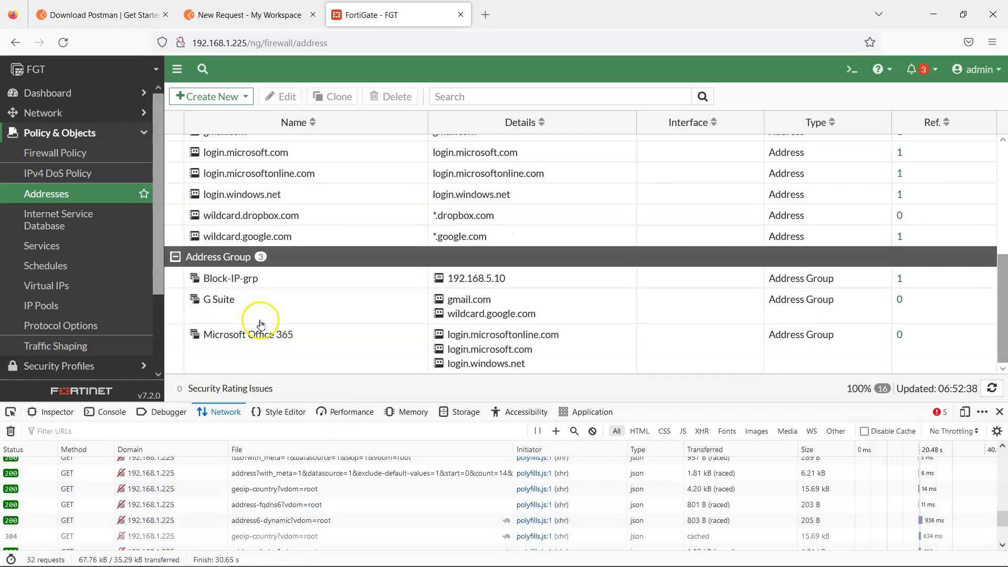
scroll(272, 496, down, 3)
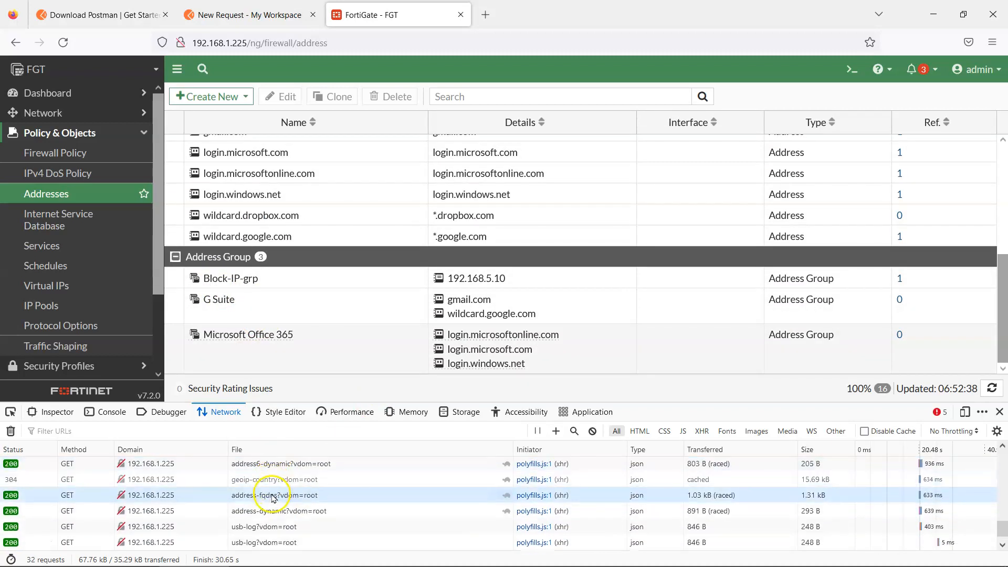
scroll(272, 499, up, 3)
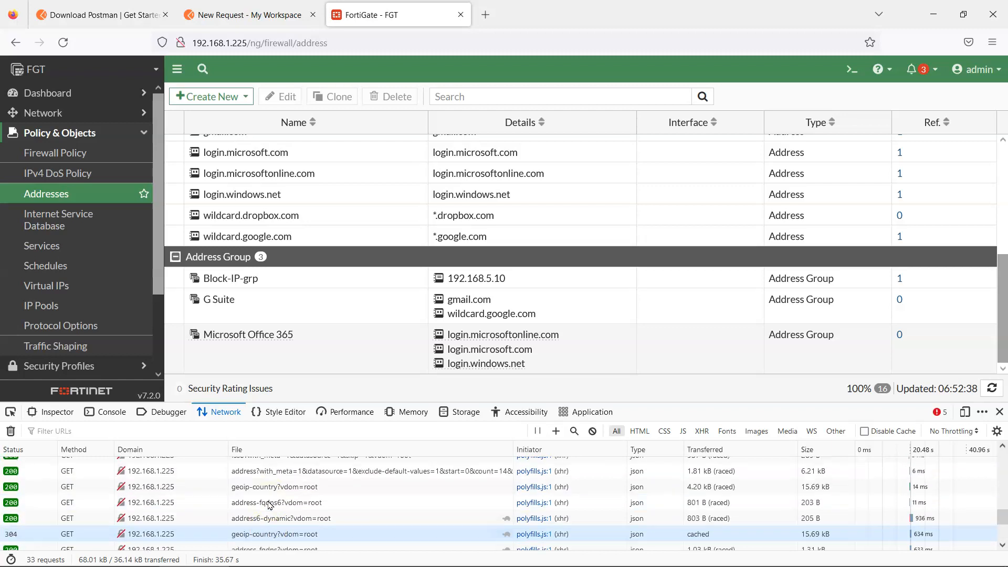
scroll(269, 504, up, 2)
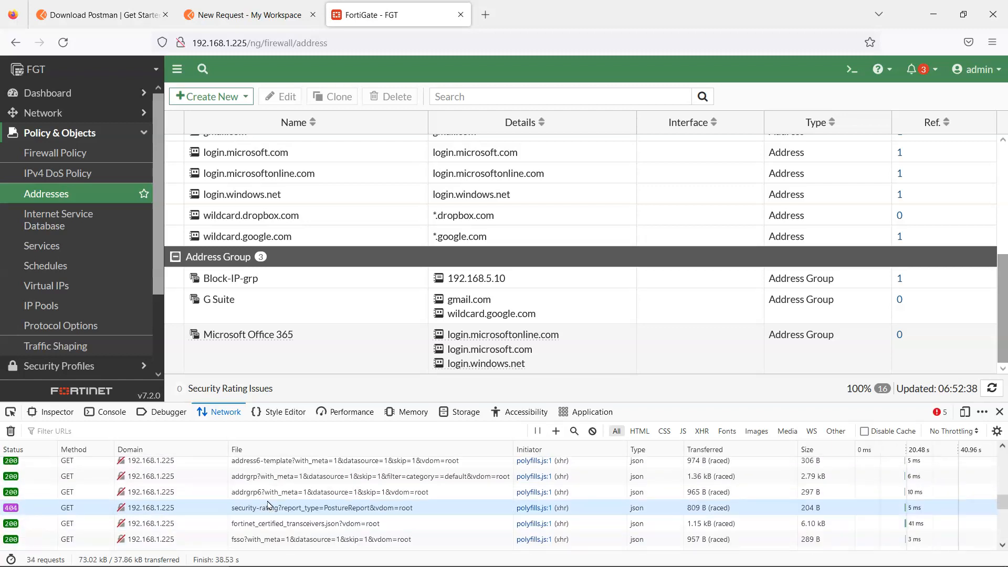
scroll(268, 505, up, 2)
scroll(269, 505, down, 2)
scroll(268, 505, up, 1)
scroll(269, 505, up, 5)
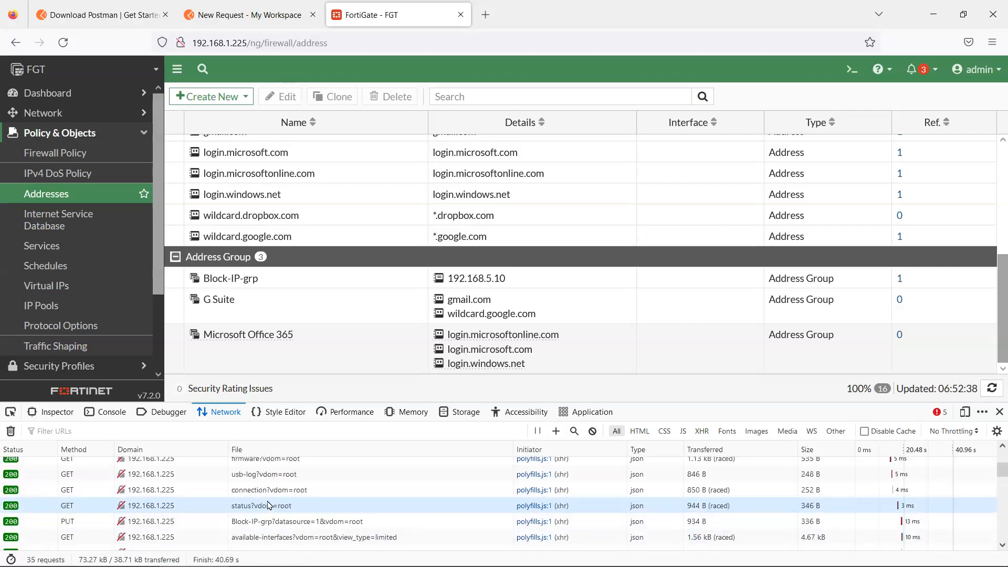
scroll(269, 501, down, 4)
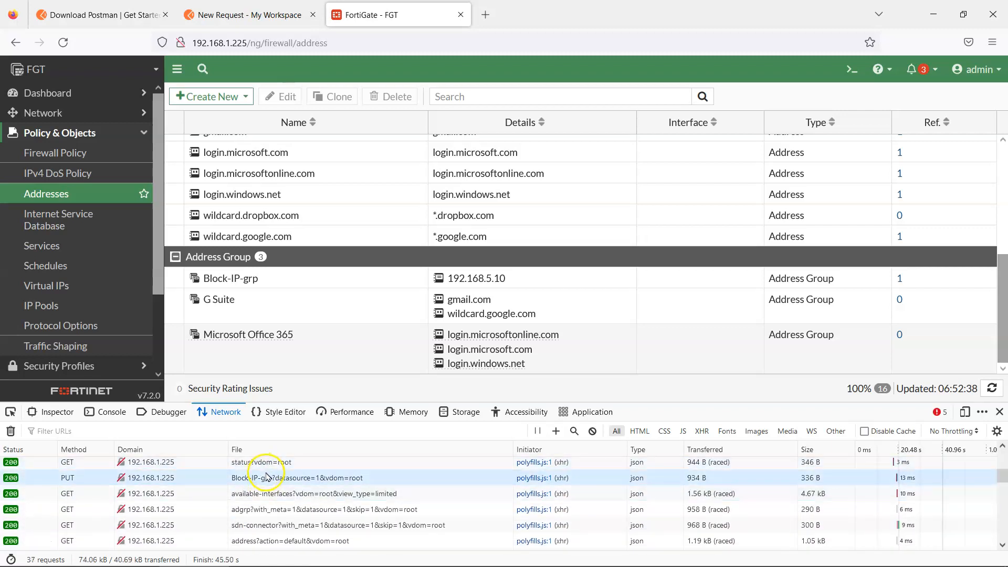
click(266, 477)
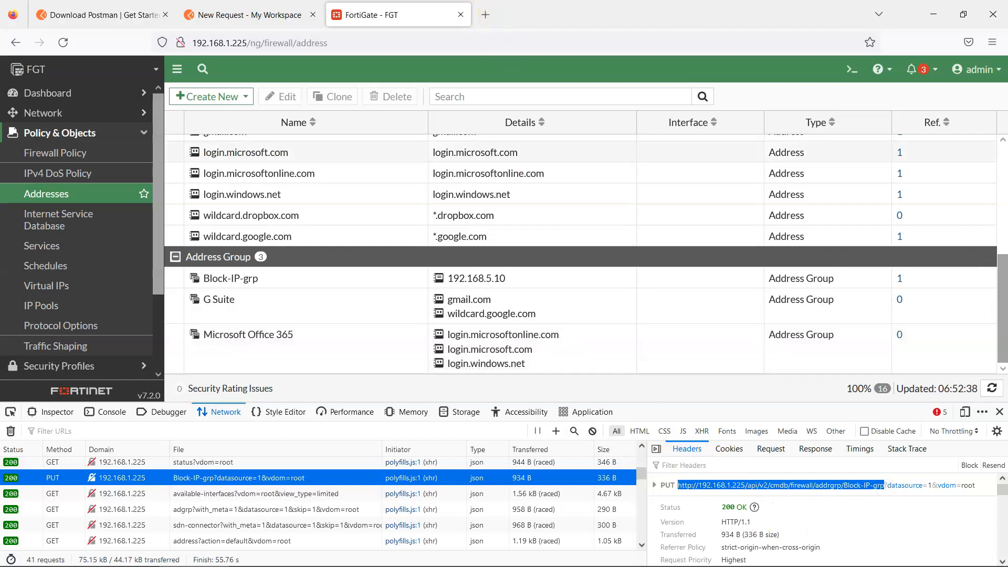
Examine the captured PUT request's headers, including X-CSRFTOKEN.
click(272, 11)
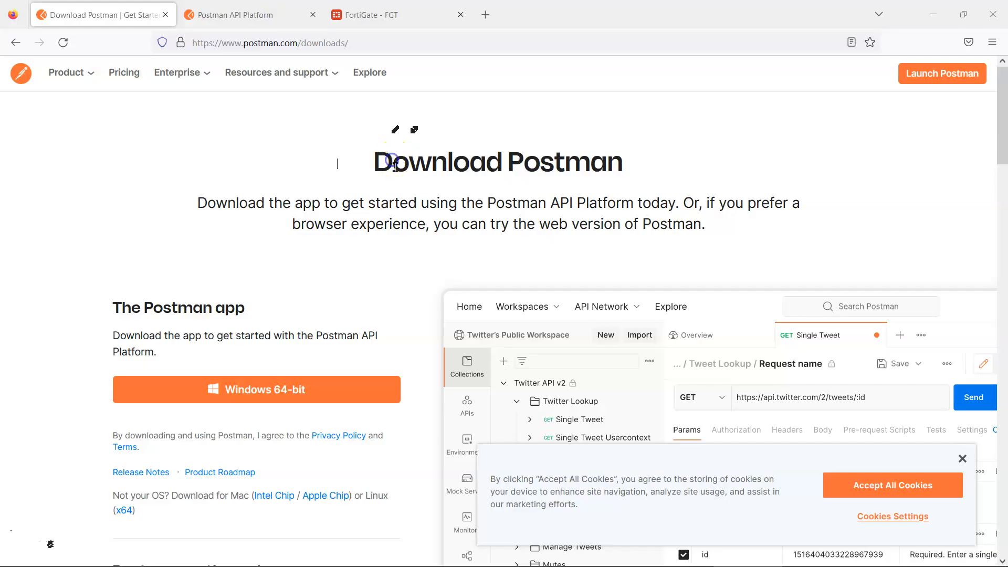
click(366, 15)
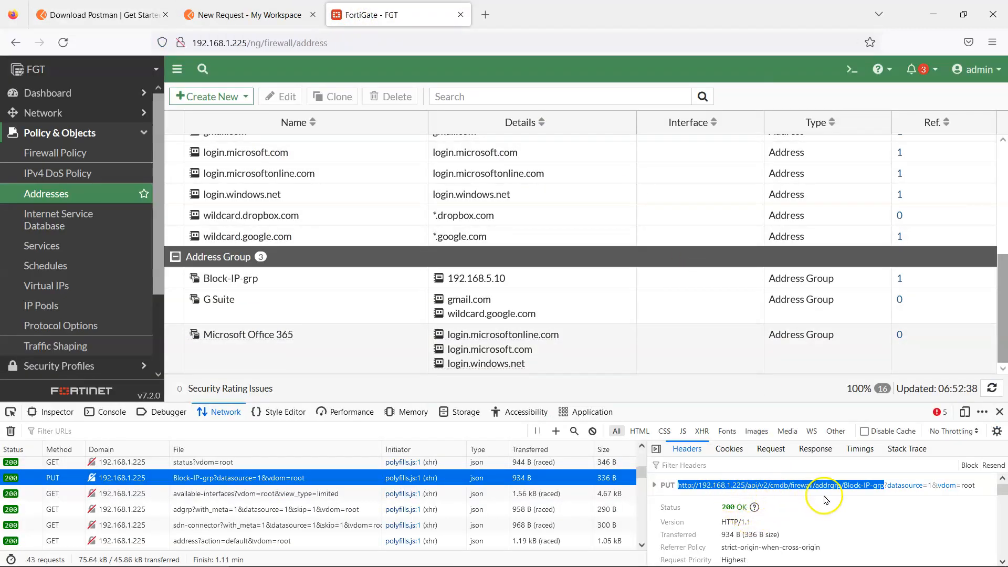
scroll(782, 511, down, 2)
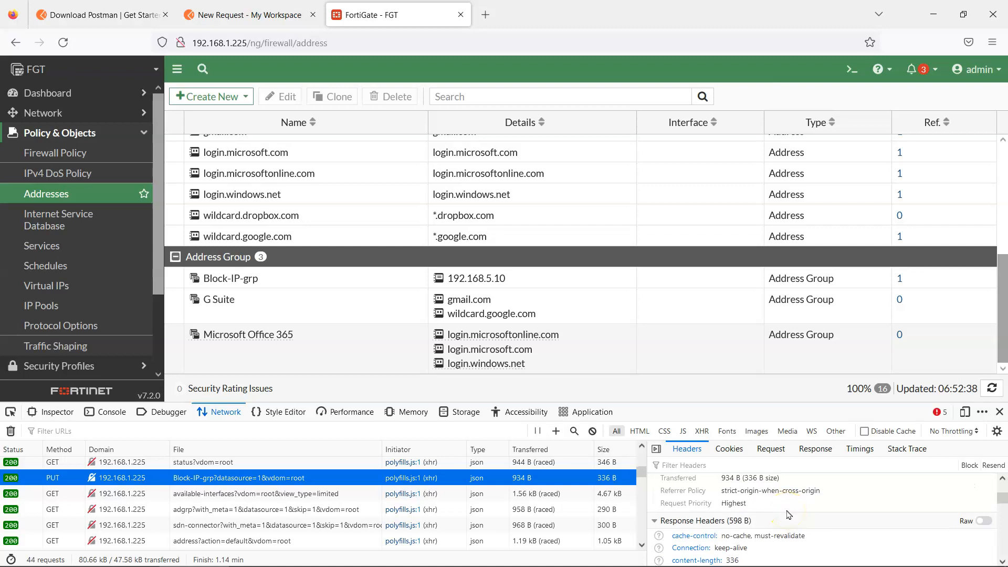
scroll(787, 514, down, 2)
scroll(786, 517, down, 8)
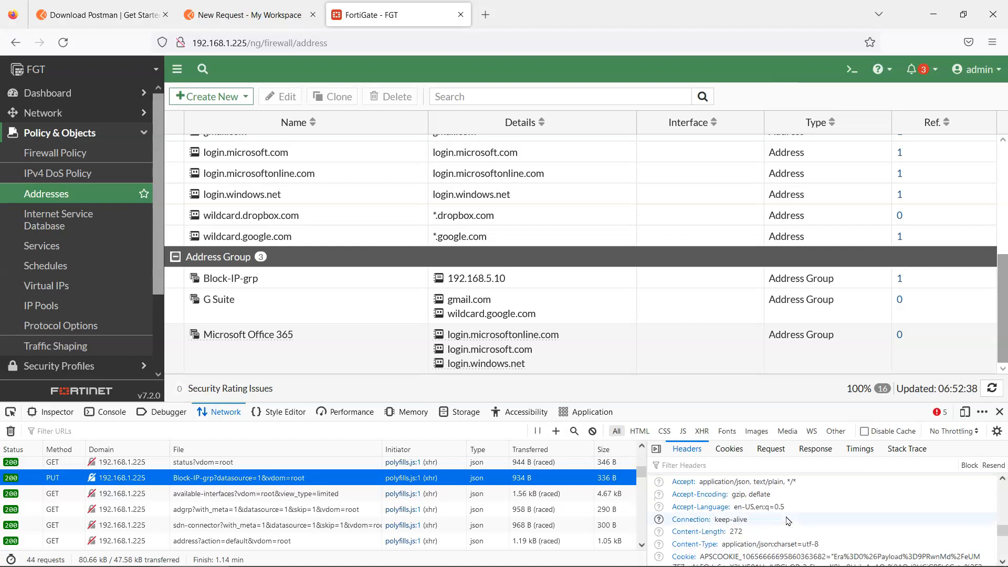
click(786, 543)
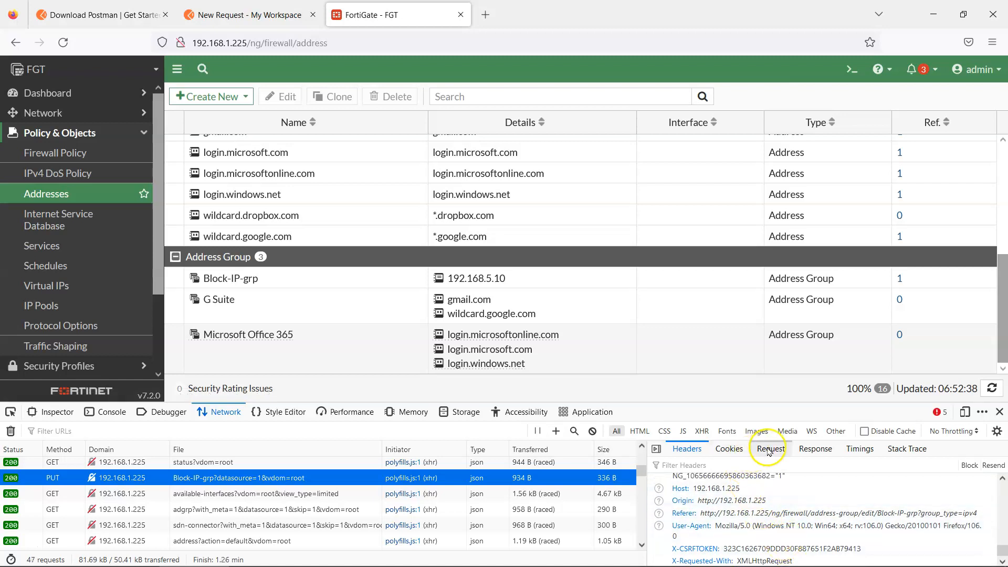
View the request's JSON body and copy the member name value 192.168.5.10.
click(783, 451)
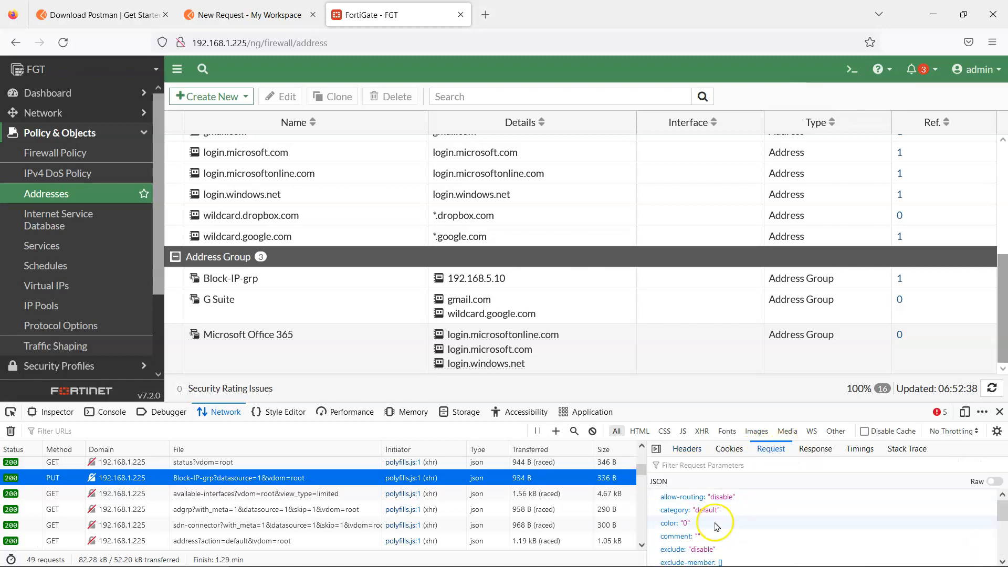
scroll(679, 519, down, 3)
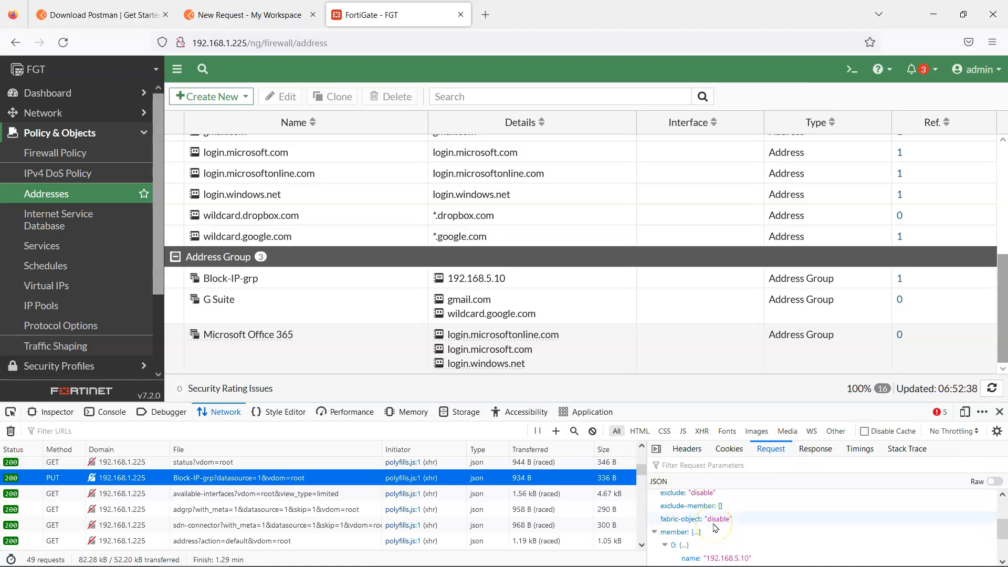
scroll(715, 527, down, 2)
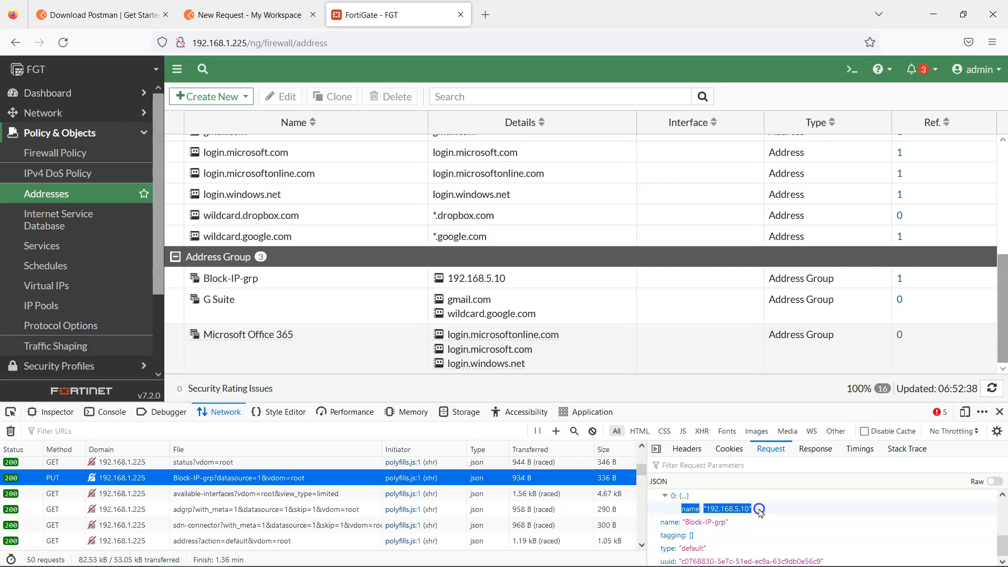
click(759, 512)
click(750, 508)
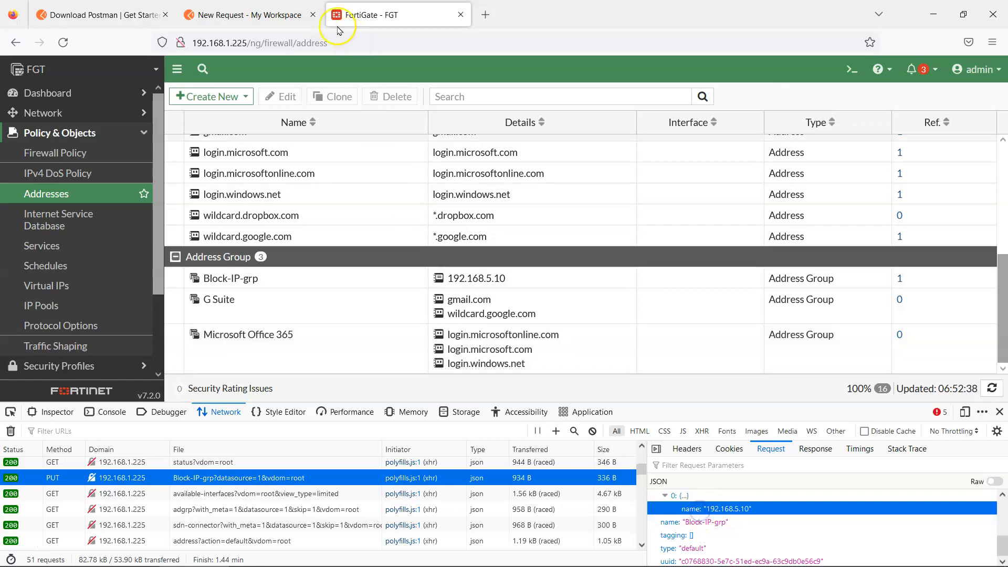
click(278, 16)
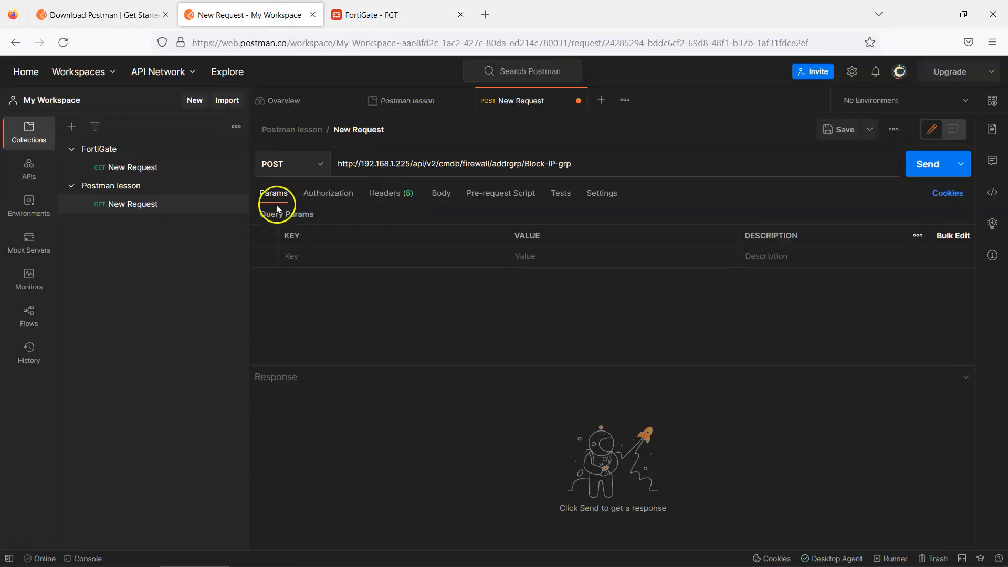
Add query parameter 'name' with value 192.168.5.10 copied from the captured request, left unticked.
click(353, 257)
click(371, 14)
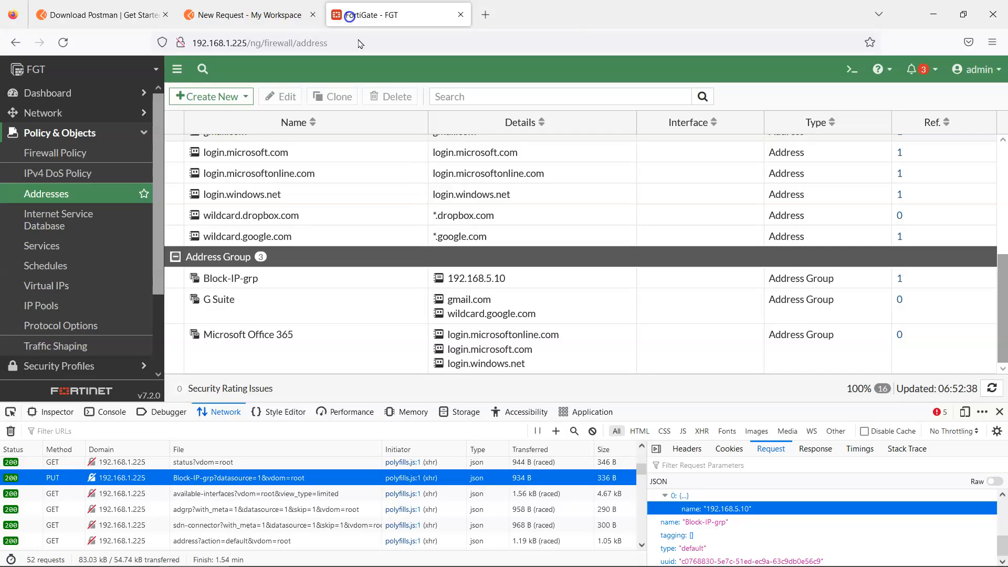
click(764, 512)
key(ctrl+shift+Tab)
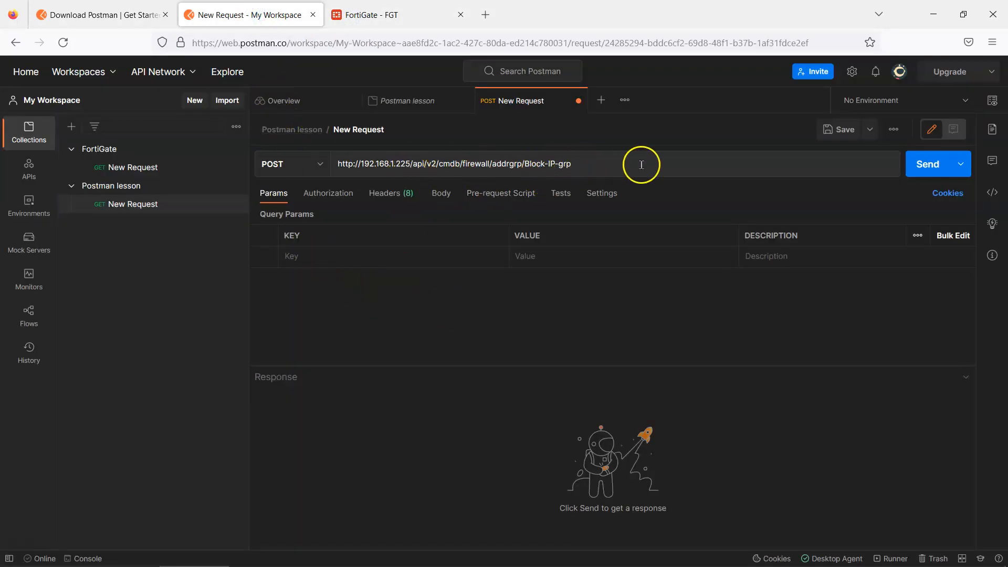
click(388, 17)
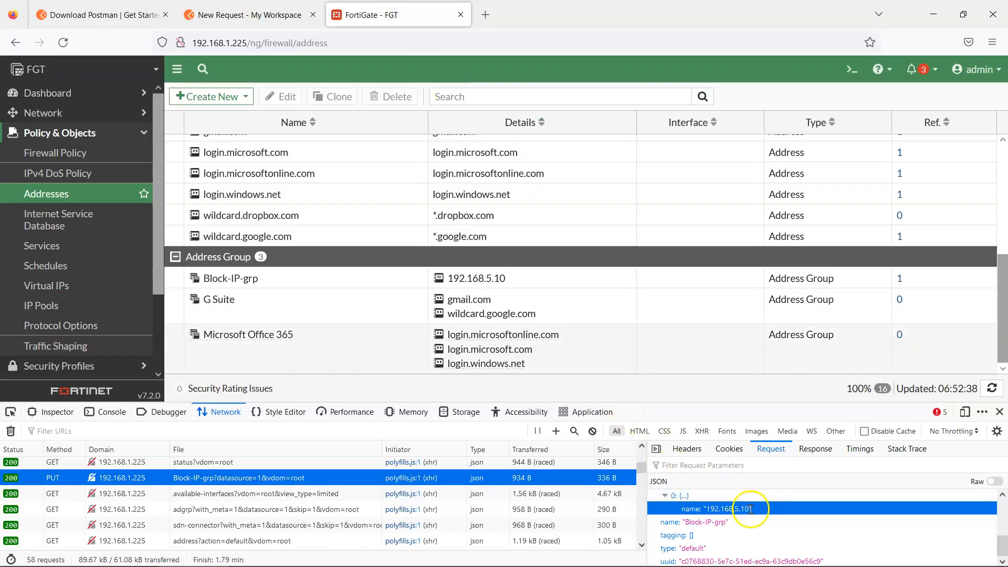
click(720, 509)
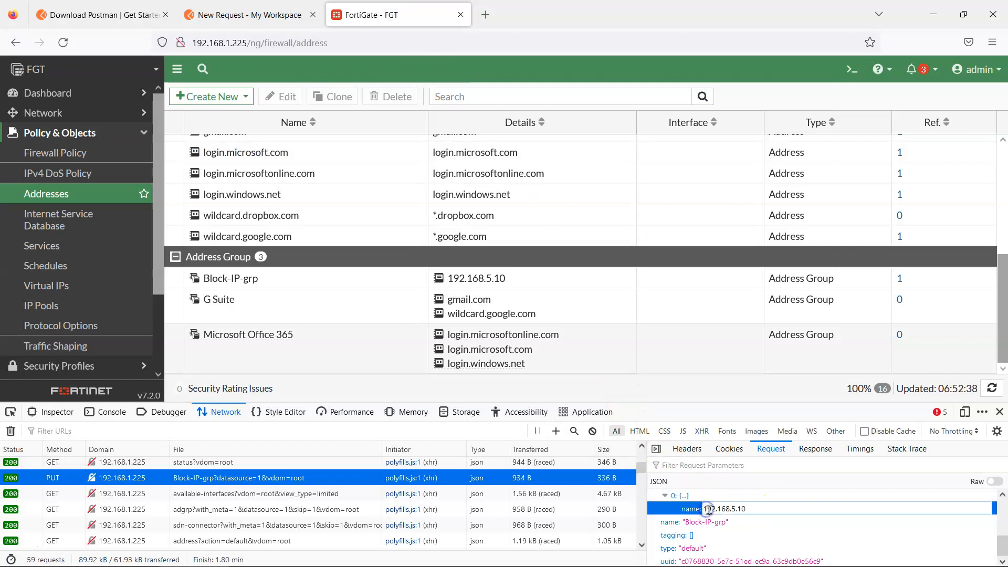
drag(751, 510, 745, 511)
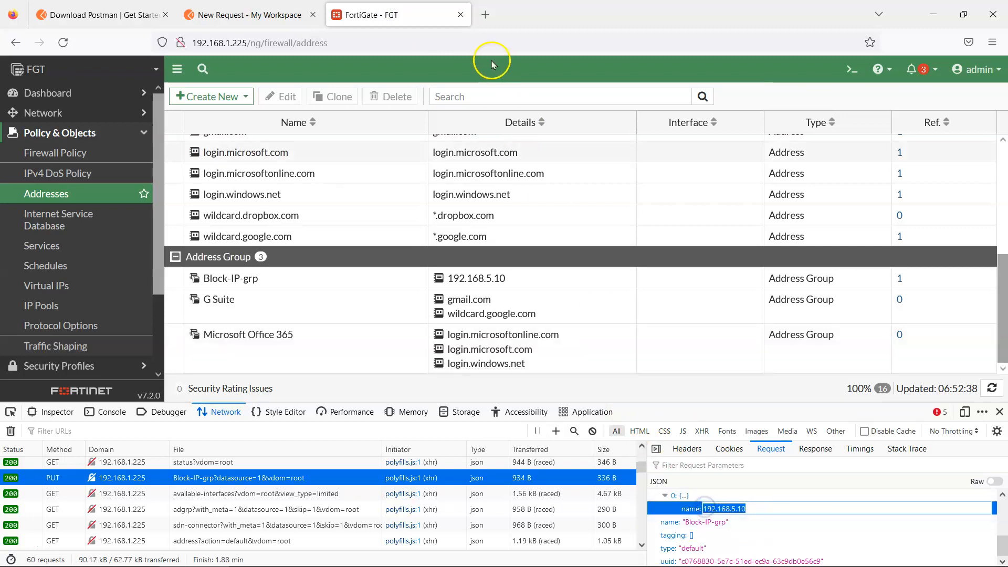
click(238, 12)
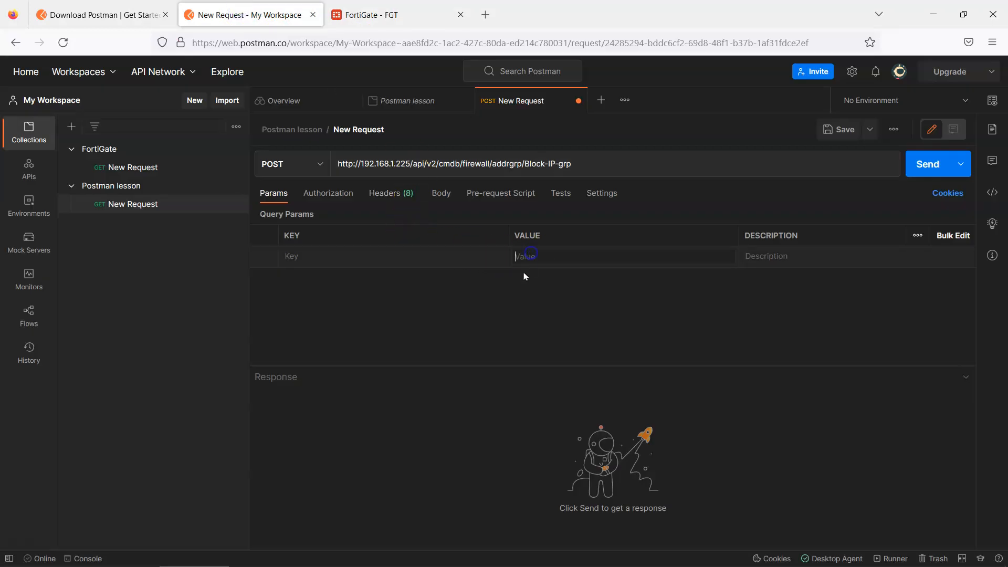
text(192.168.5.10)
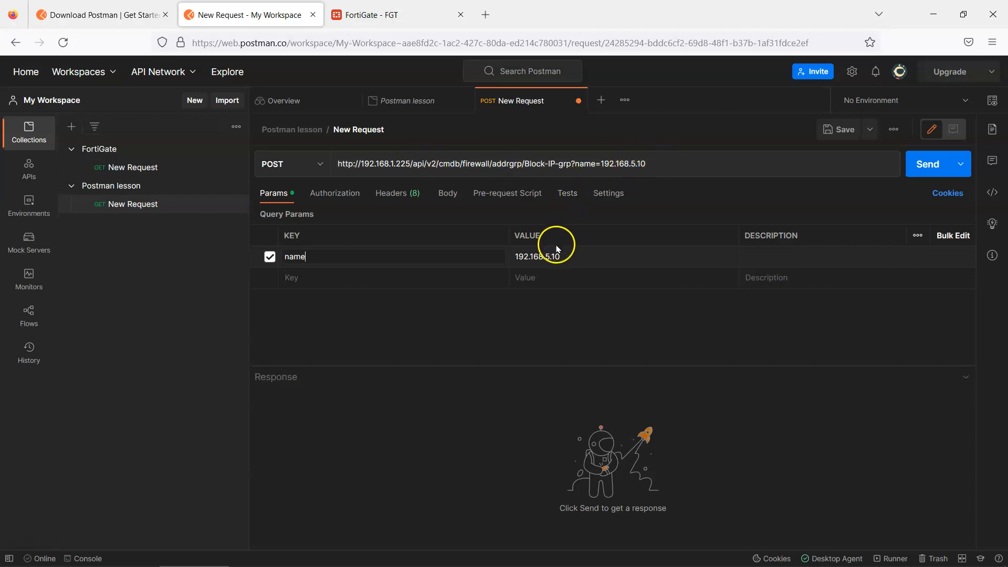
click(270, 257)
Set the Postman body to form-data with key 'name' and value 192.168.5.10.
click(447, 194)
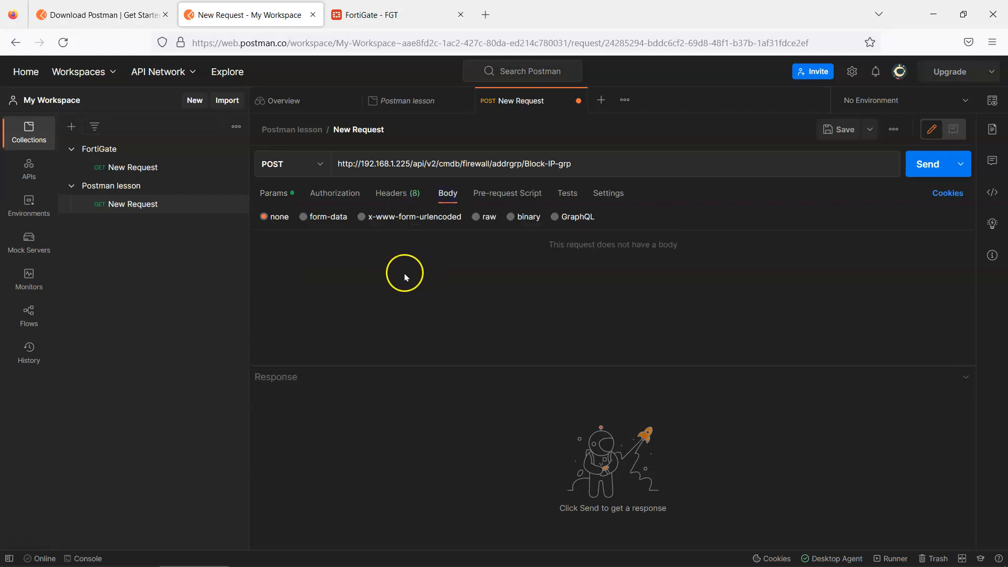
click(303, 218)
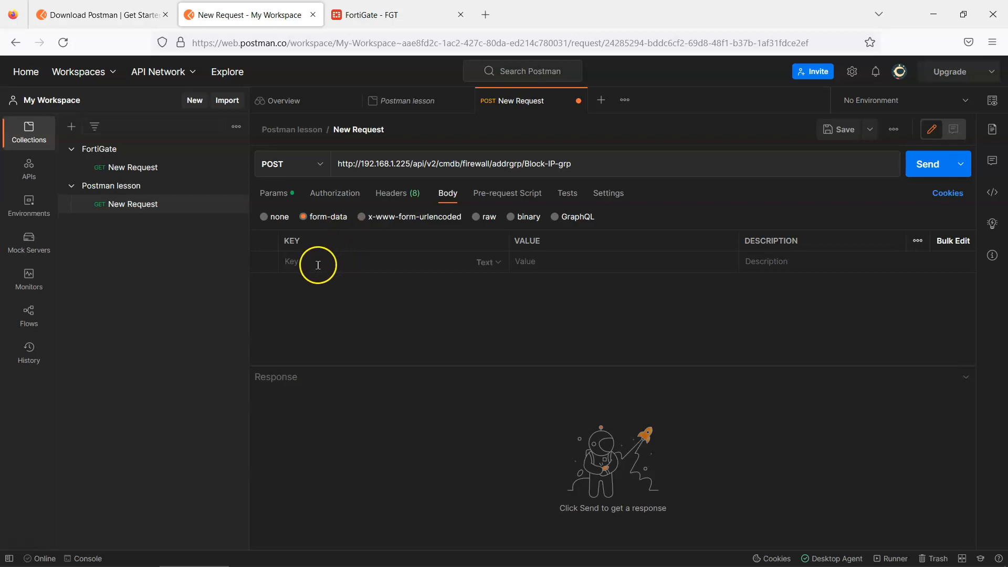
click(411, 264)
text(192.168.5.10)
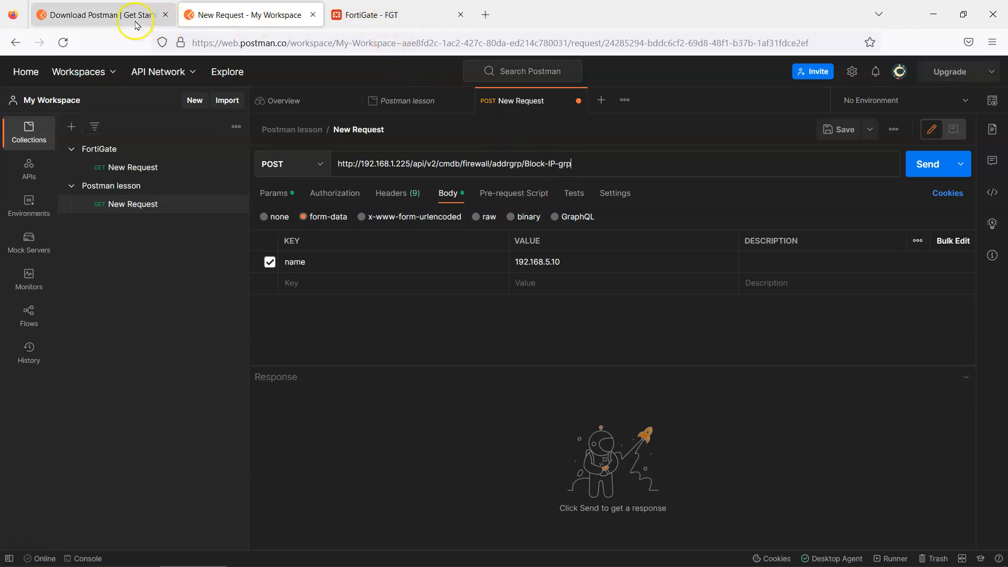
click(134, 16)
click(247, 14)
click(379, 10)
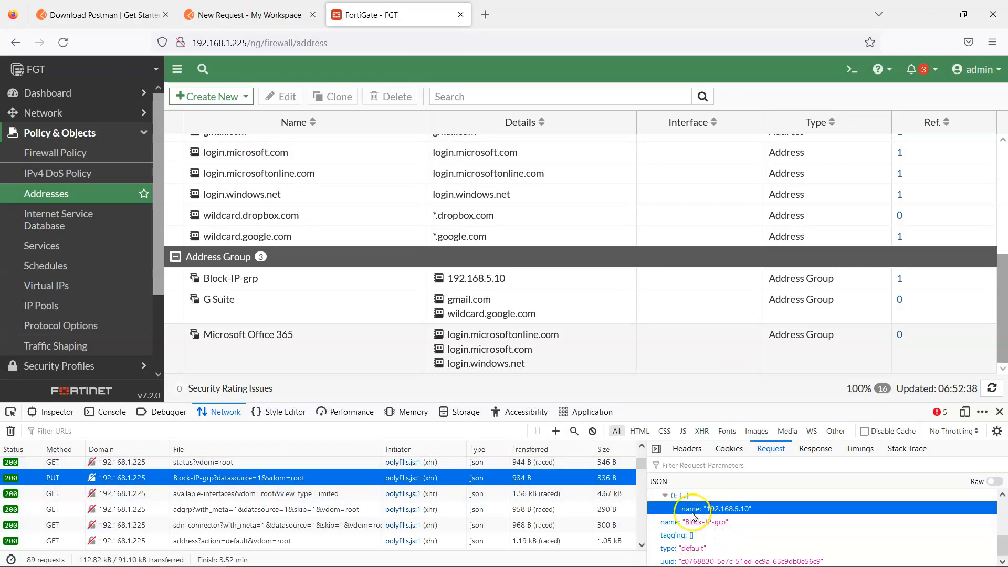
Check the captured member array, then extend the Postman URL to end in Block-IP-grp/member.
scroll(698, 530, up, 2)
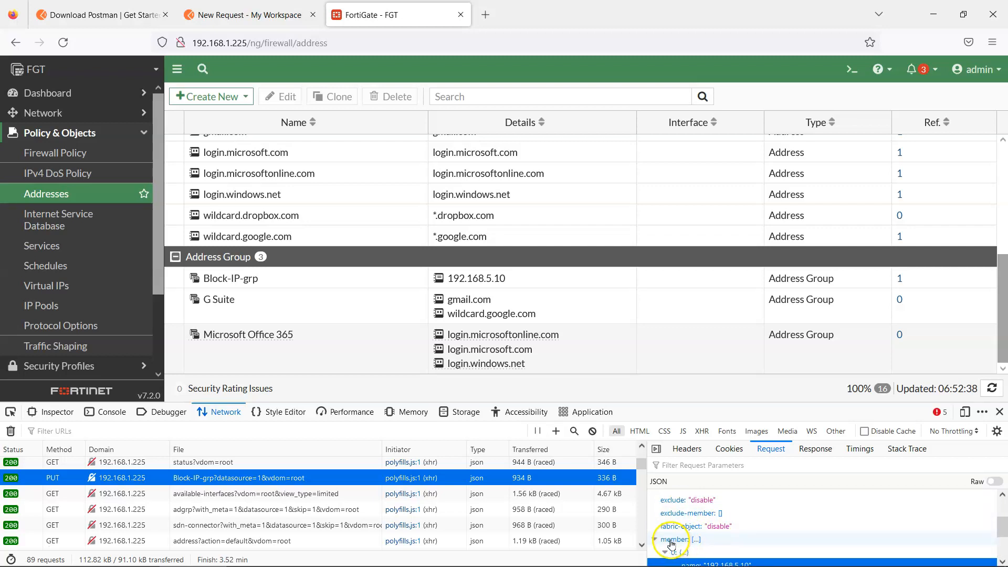
scroll(693, 544, up, 2)
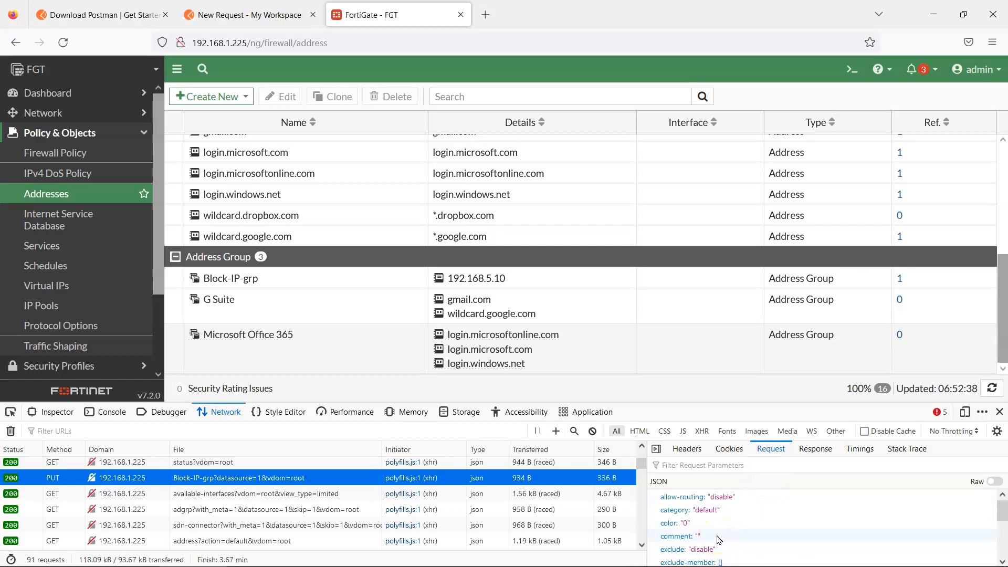
scroll(718, 539, down, 2)
click(683, 543)
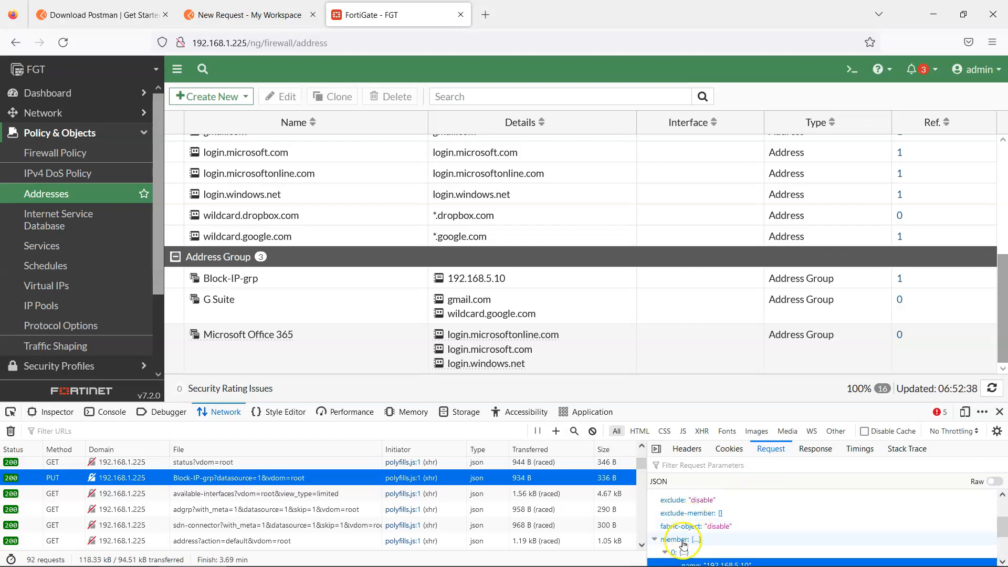
click(286, 12)
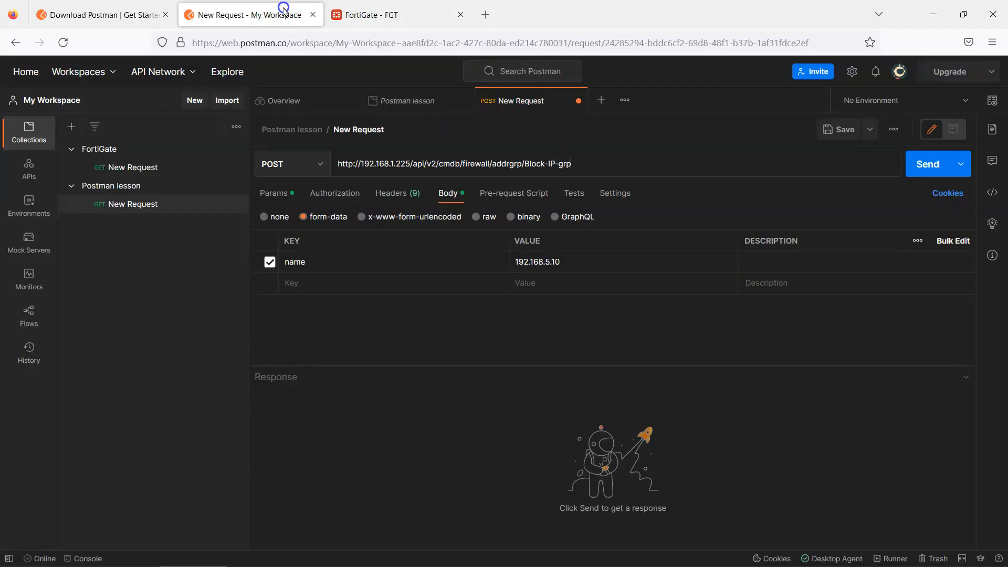
click(605, 158)
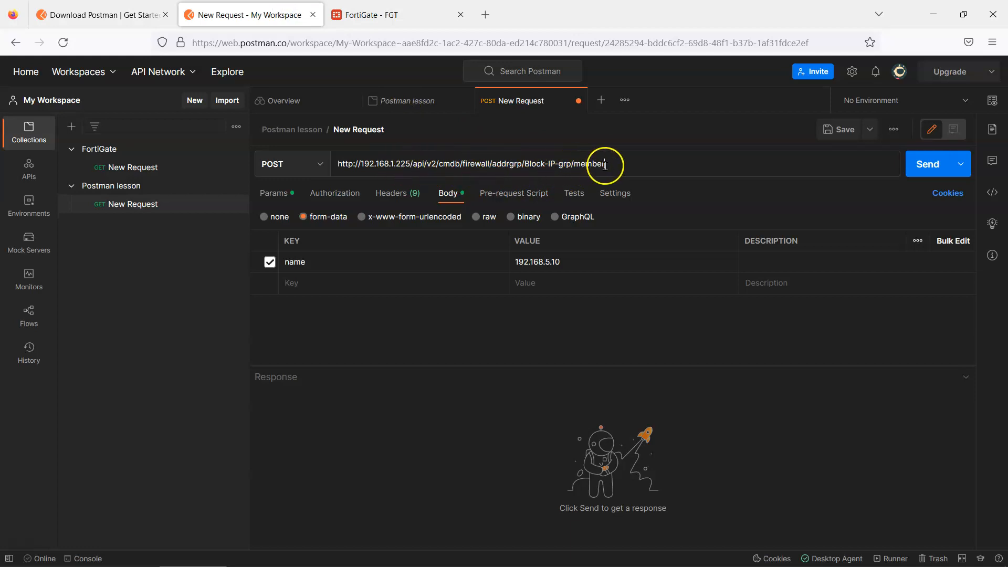
Compare with the captured request and review the request's inherited Authorization settings.
click(408, 19)
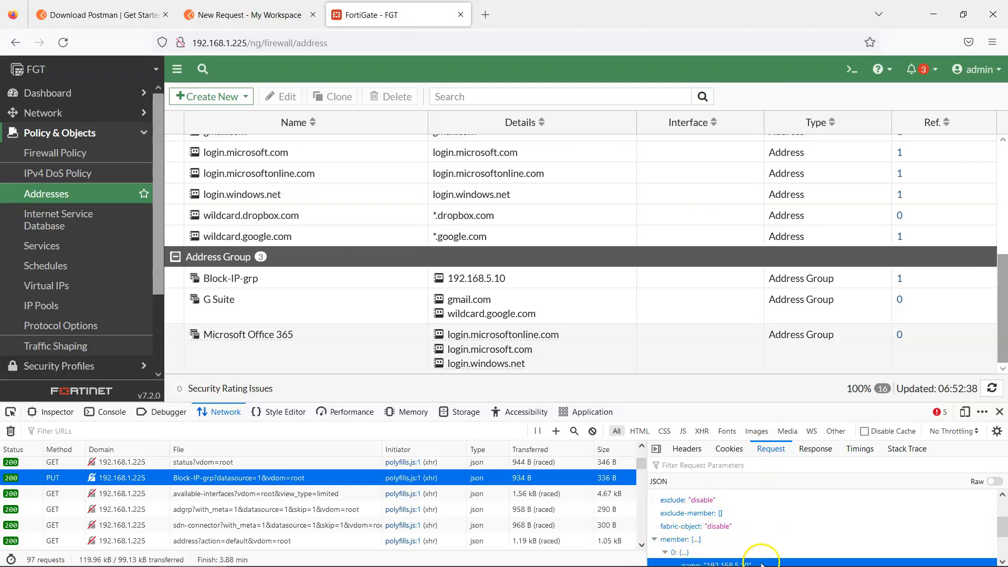
click(246, 15)
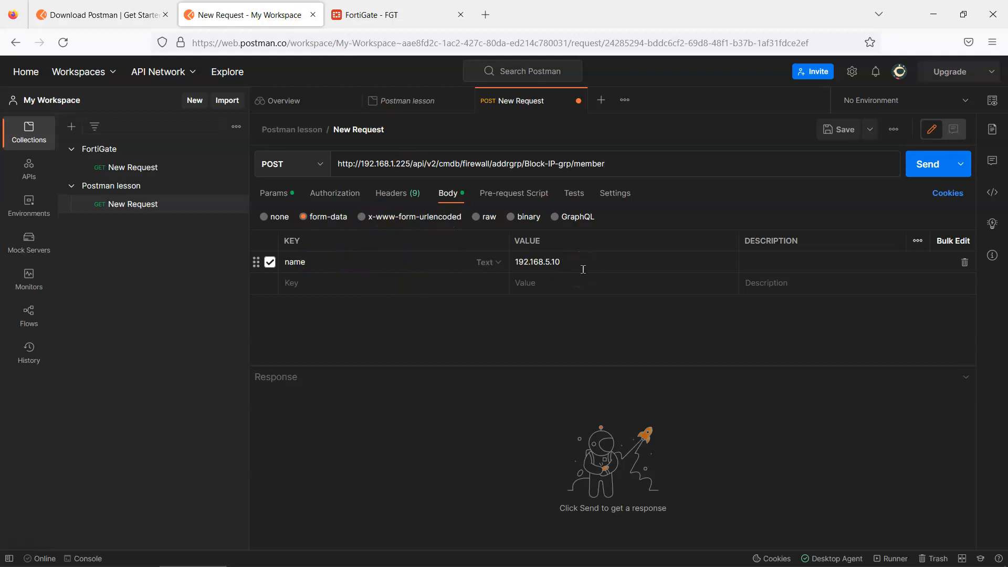
click(349, 194)
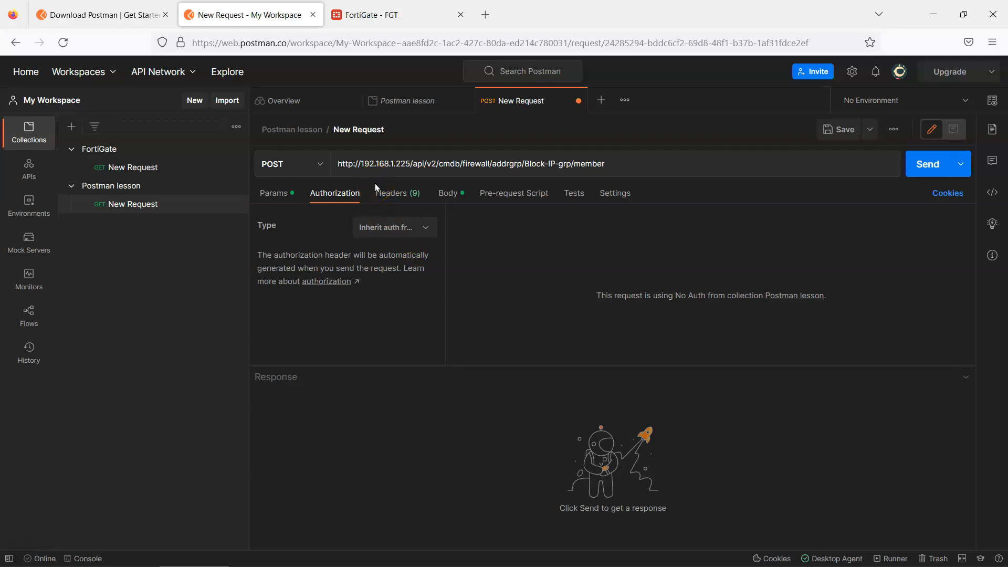
click(359, 14)
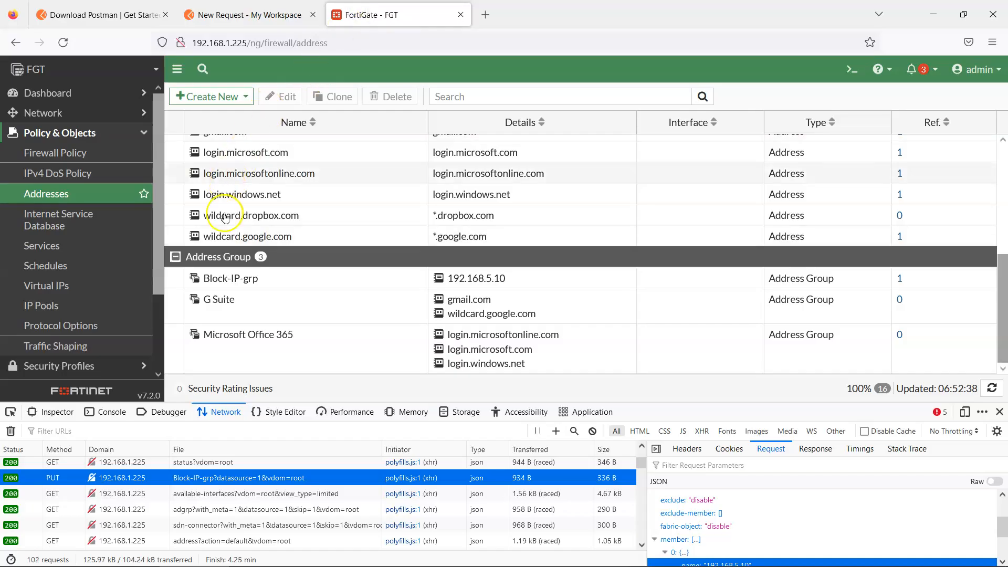
Close the developer tools and browse System > Administrators, reviewing the create options and the qradar admin.
click(1000, 411)
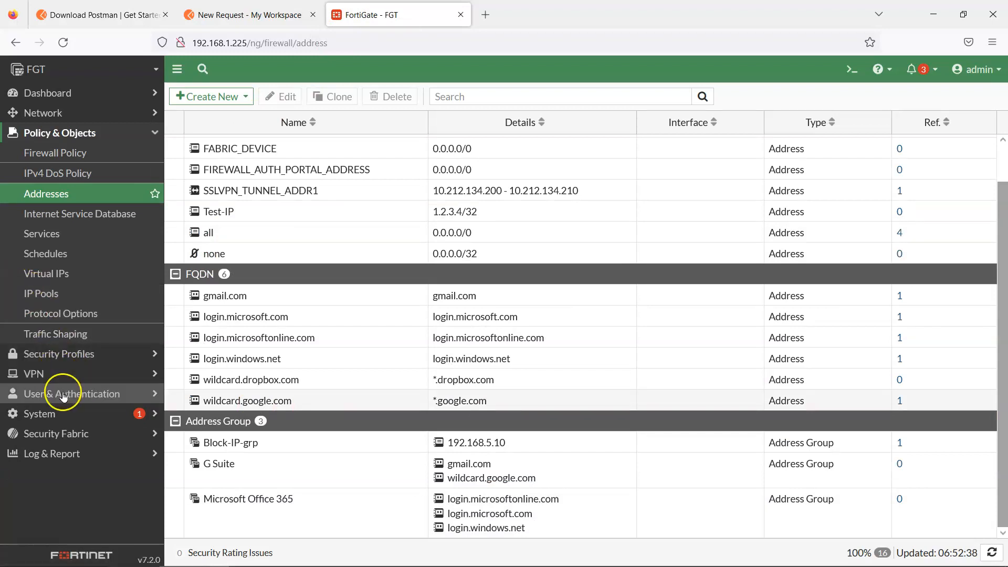
click(53, 414)
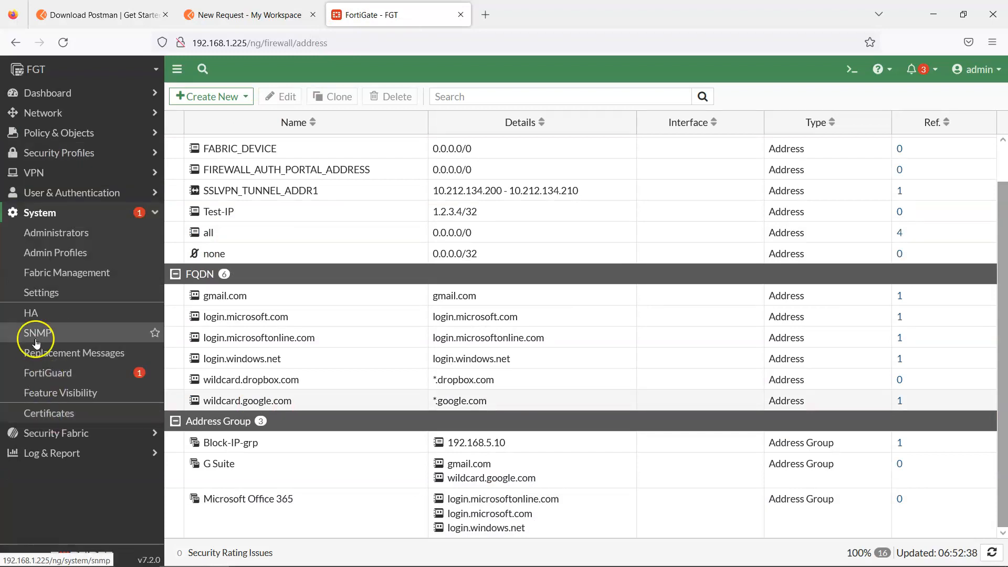
click(67, 253)
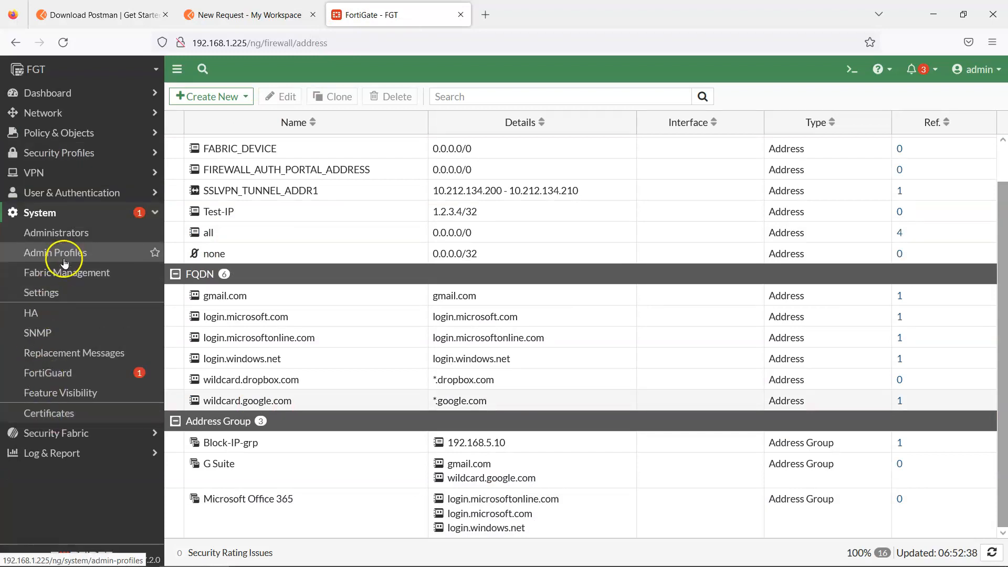
click(74, 233)
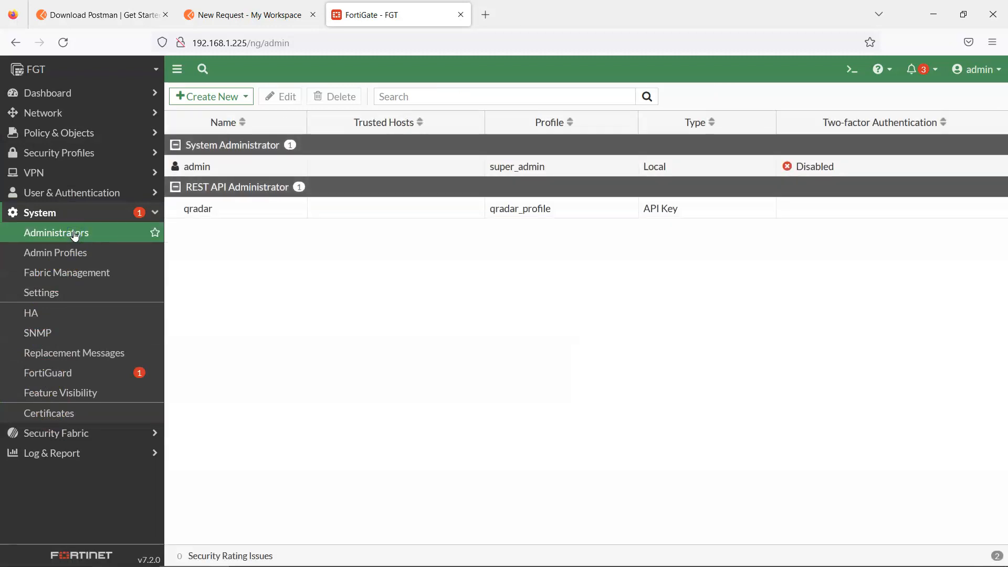
click(232, 97)
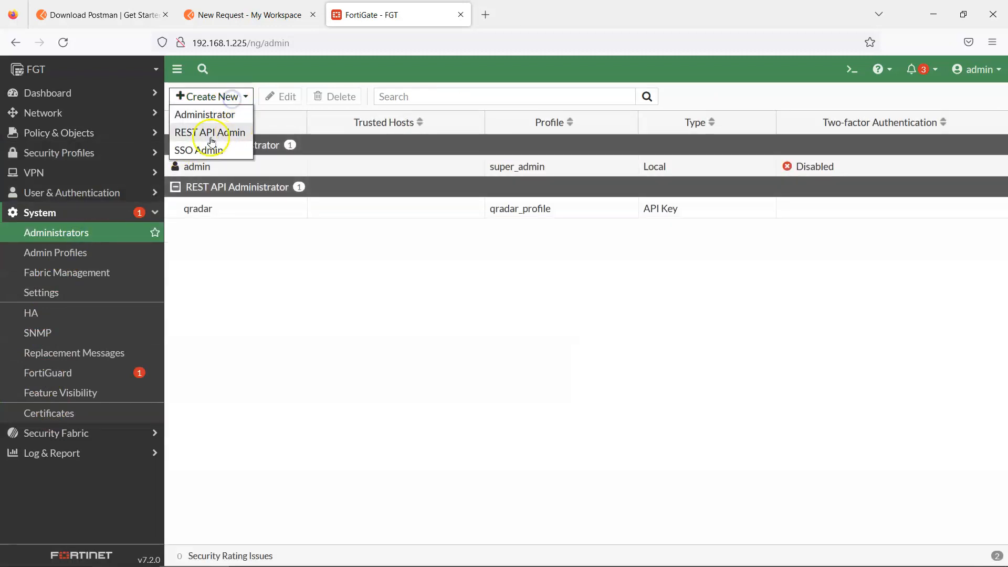
click(254, 294)
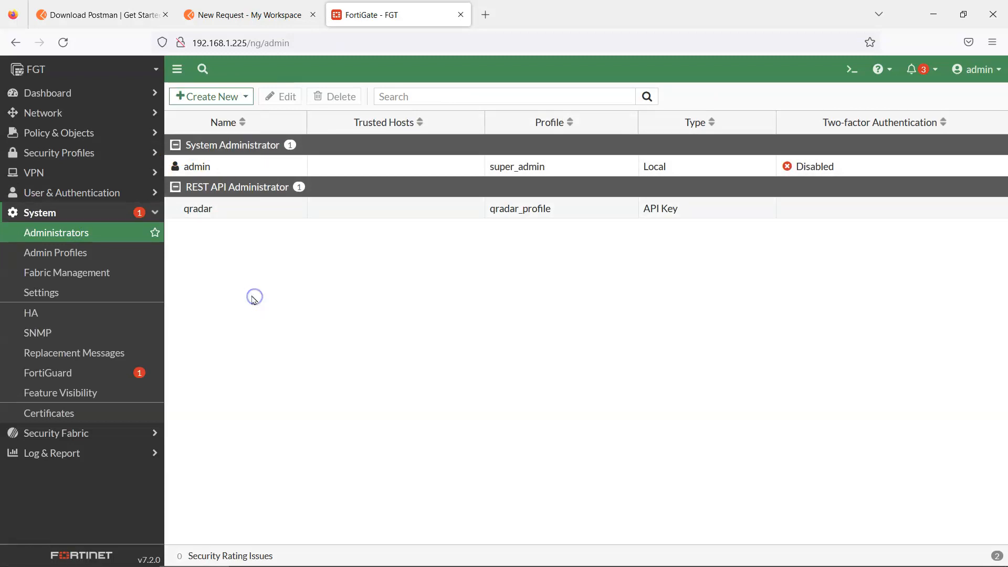
click(201, 213)
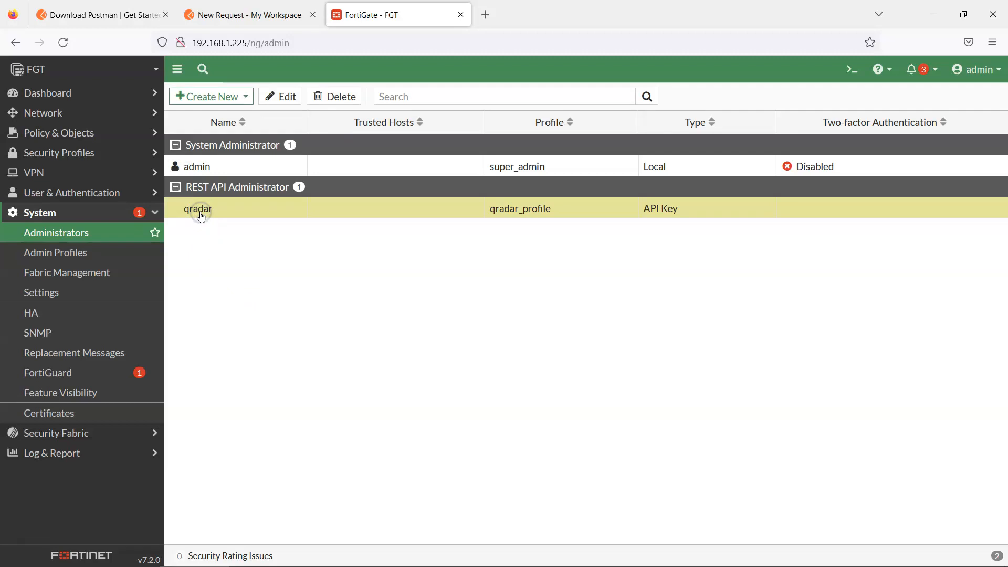
Review the qradar_profile admin profile permissions, closing it without saving.
click(37, 260)
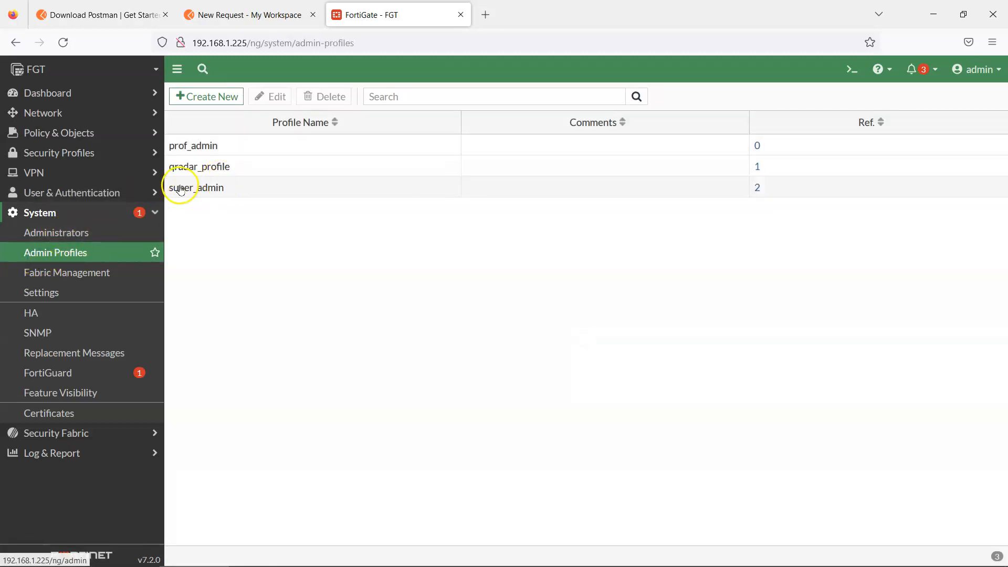
click(202, 172)
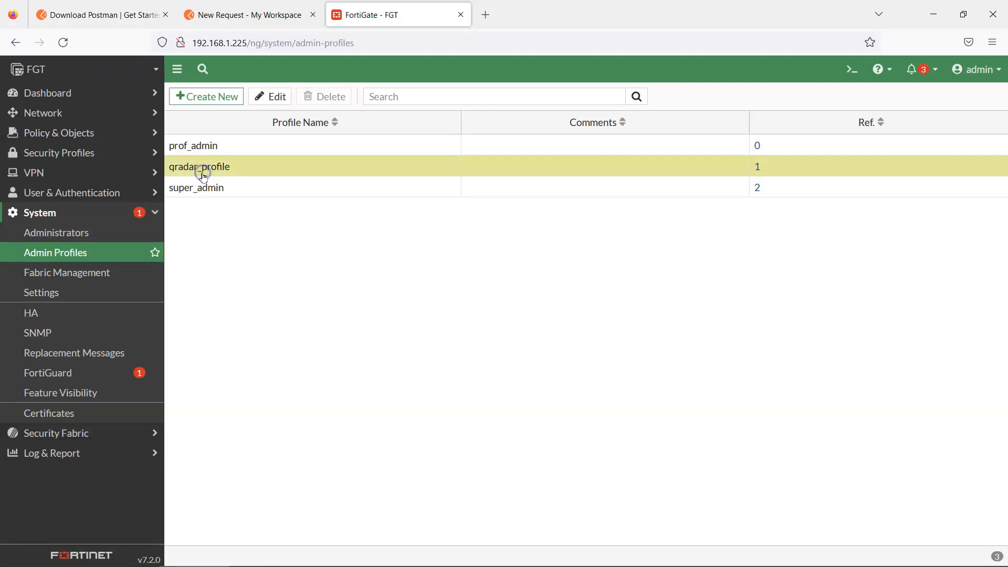
double_click(203, 172)
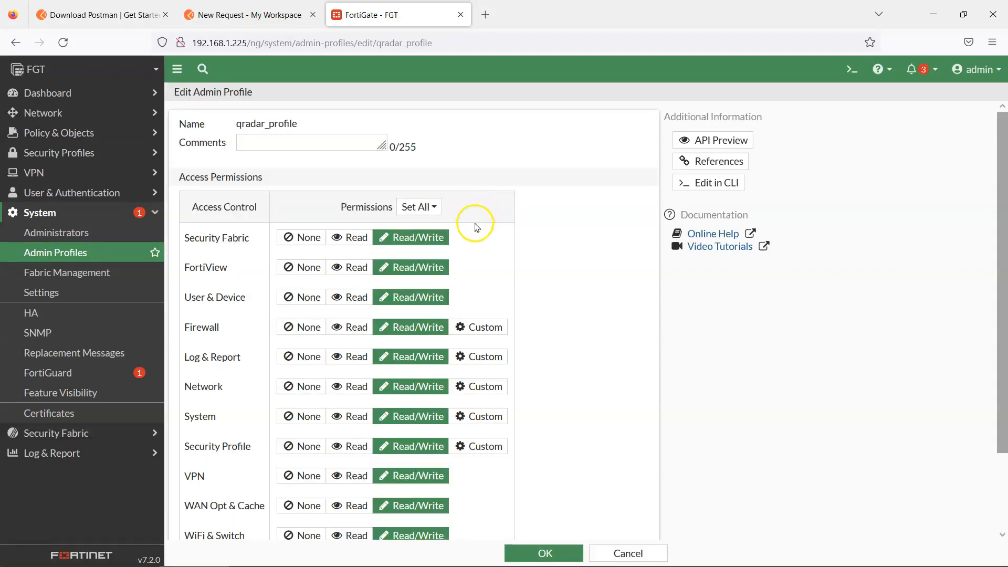
scroll(472, 242, down, 2)
scroll(420, 378, up, 2)
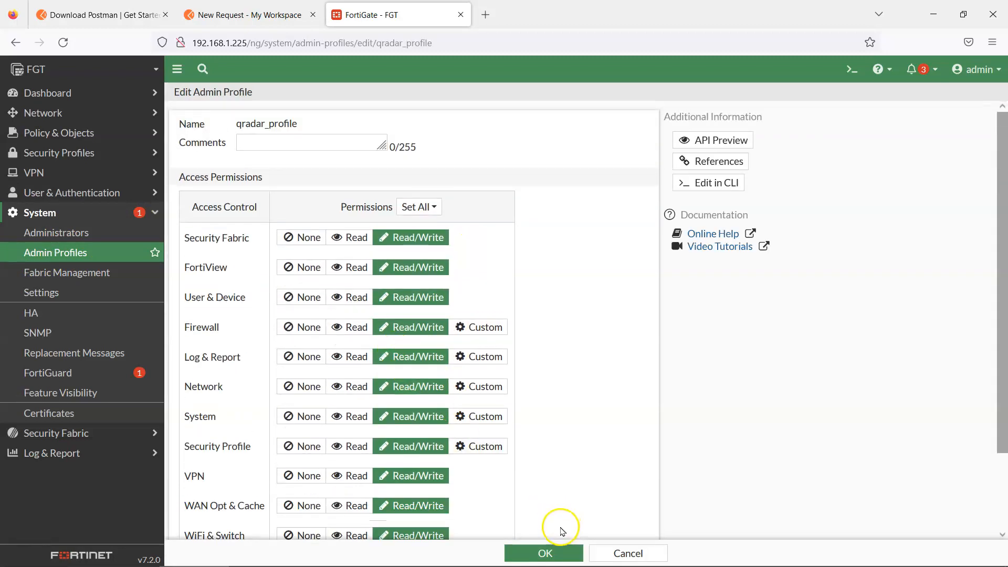
click(628, 553)
Regenerate the qradar REST API admin's API key and copy it to the clipboard.
click(85, 234)
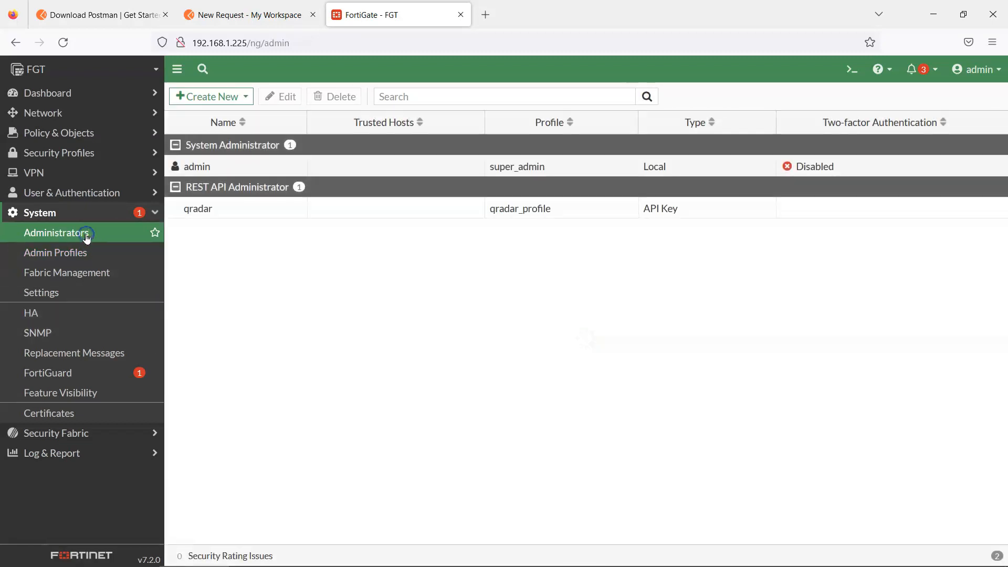
double_click(211, 211)
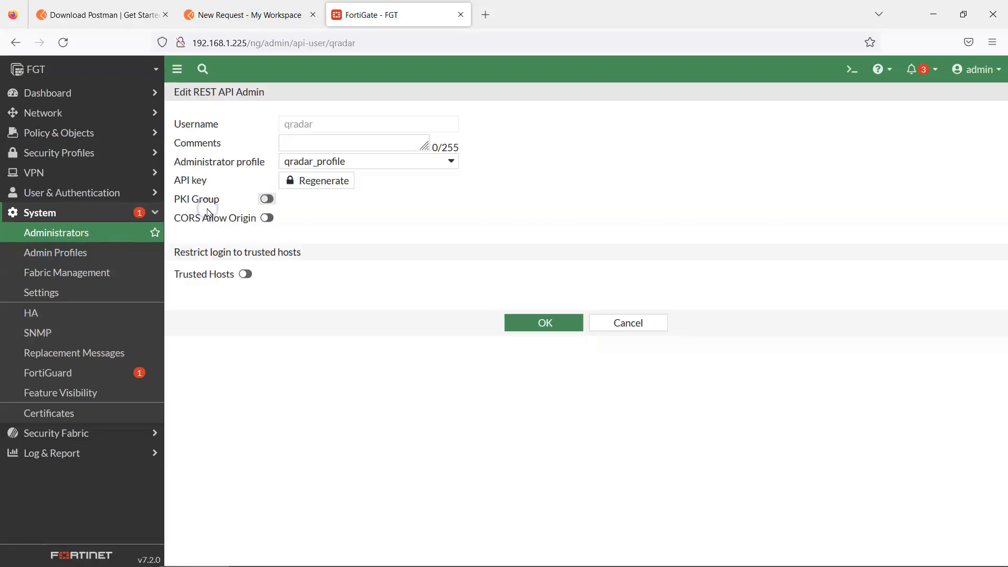
click(320, 181)
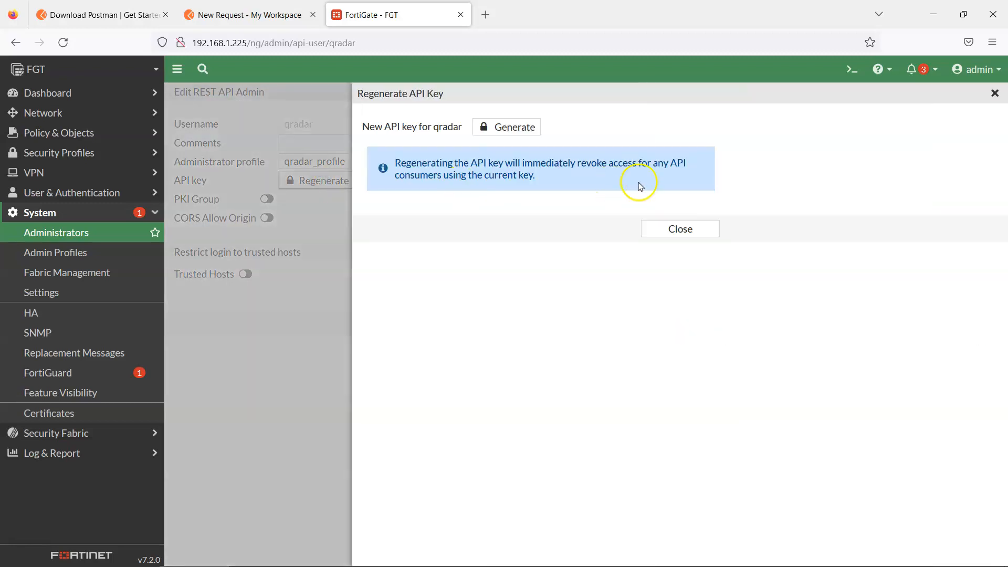
click(536, 128)
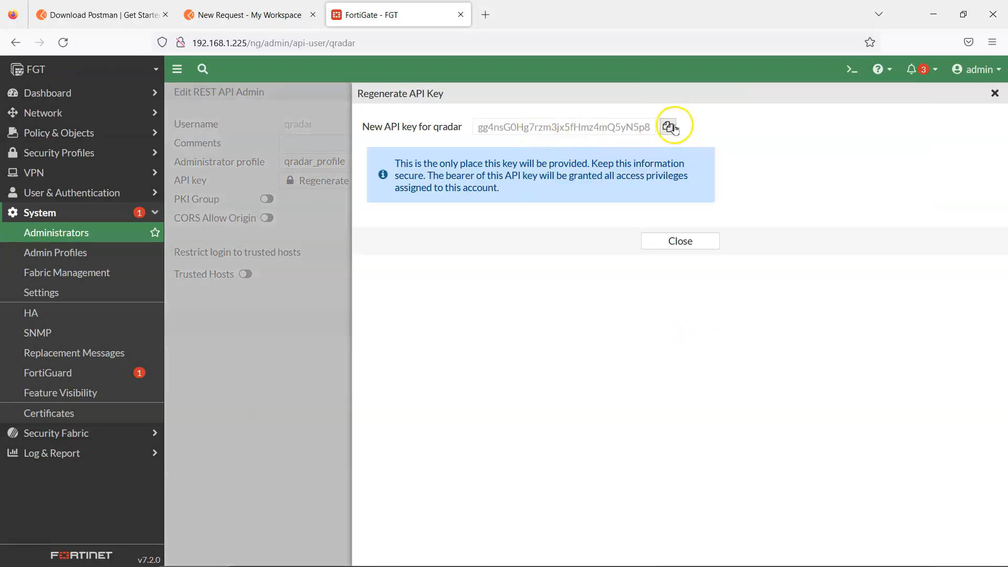
click(668, 127)
click(699, 242)
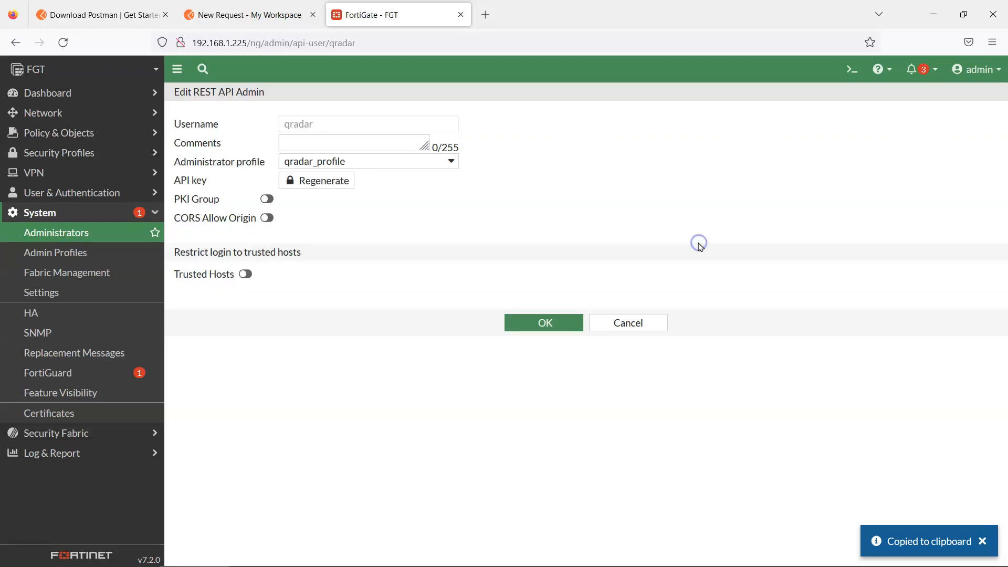
click(279, 15)
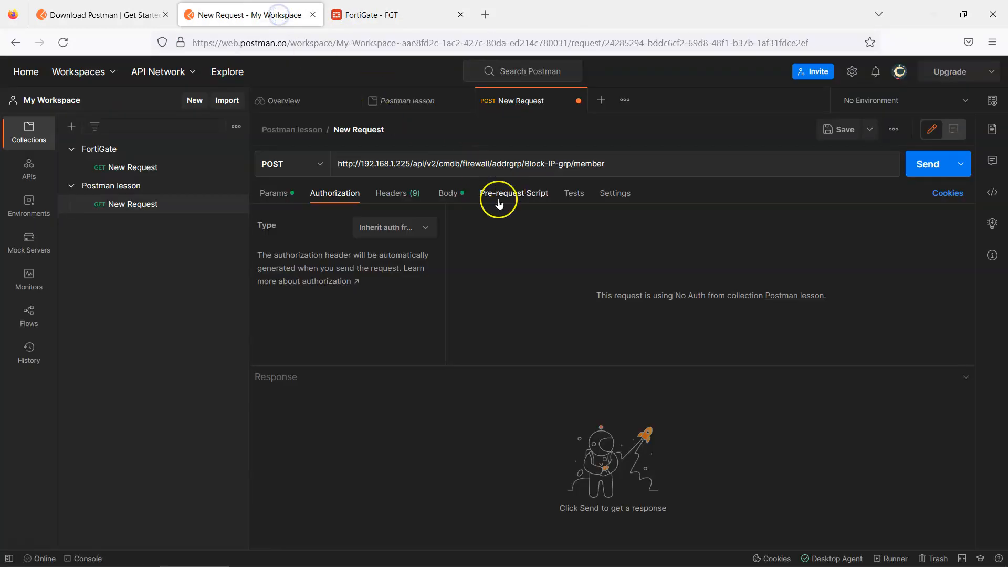
Set the request's authorization to Bearer Token and paste the new API key as the token.
click(376, 231)
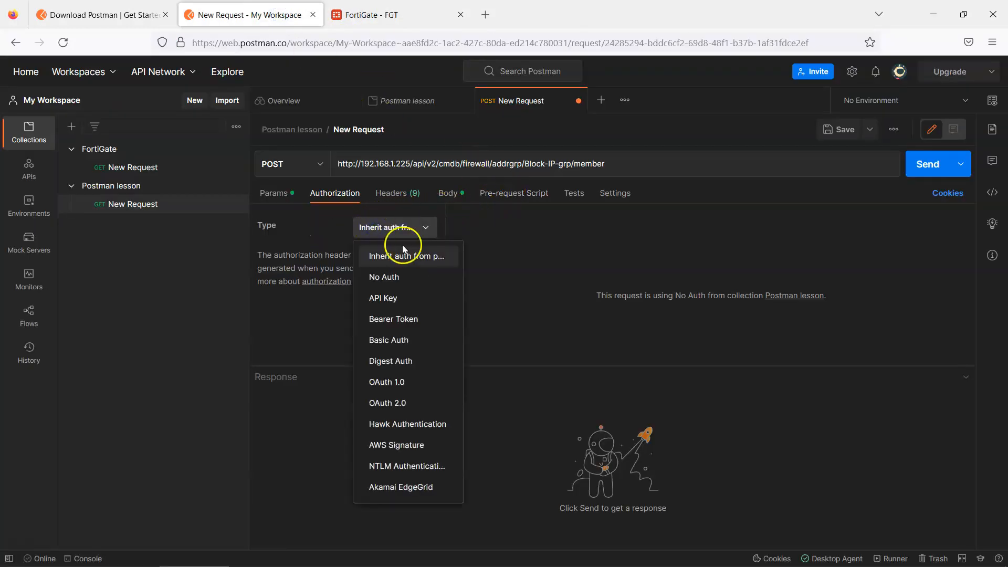
click(418, 322)
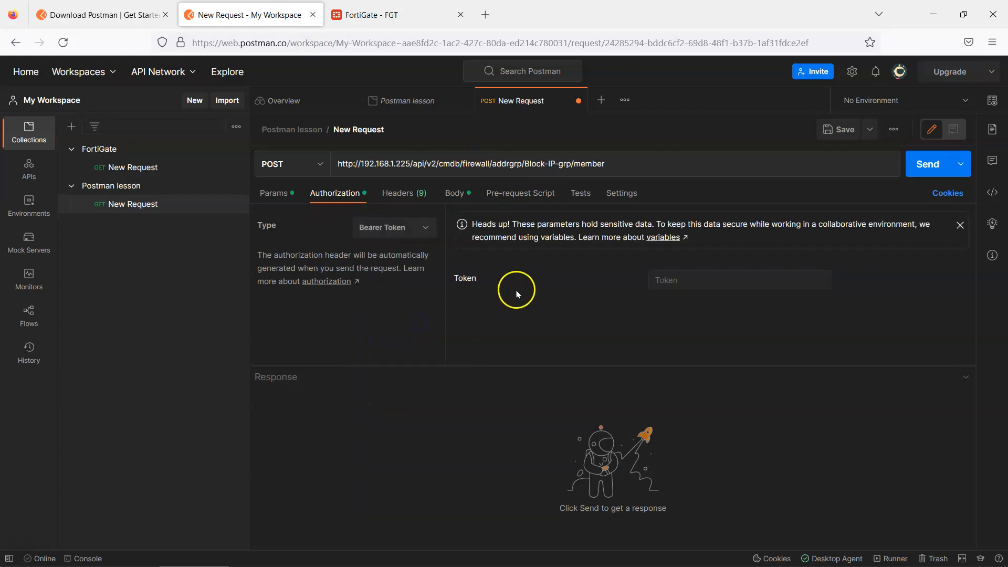
click(666, 278)
key(ctrl+v)
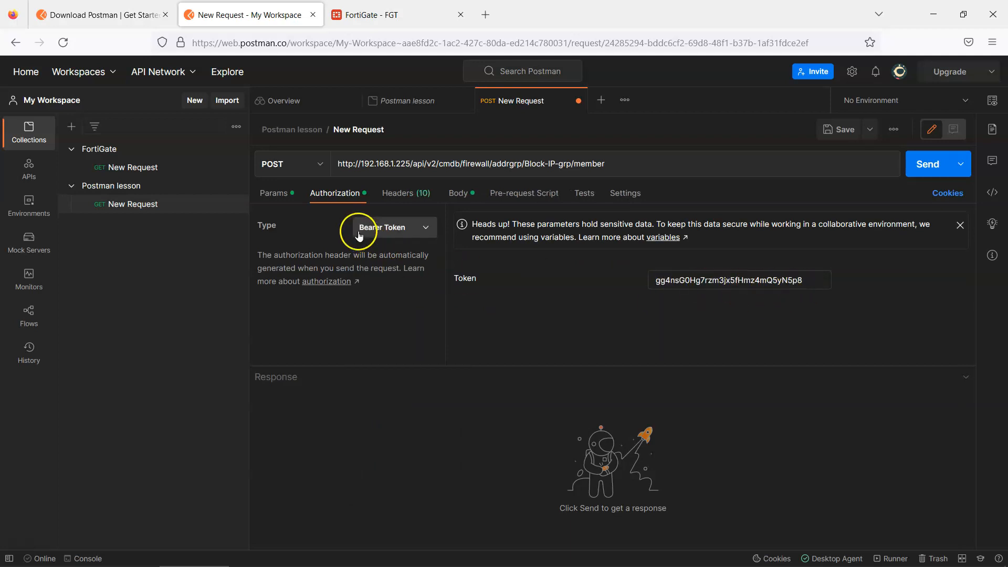
Review the request's Params, Headers and Body form data, then go back to FortiGate.
click(292, 196)
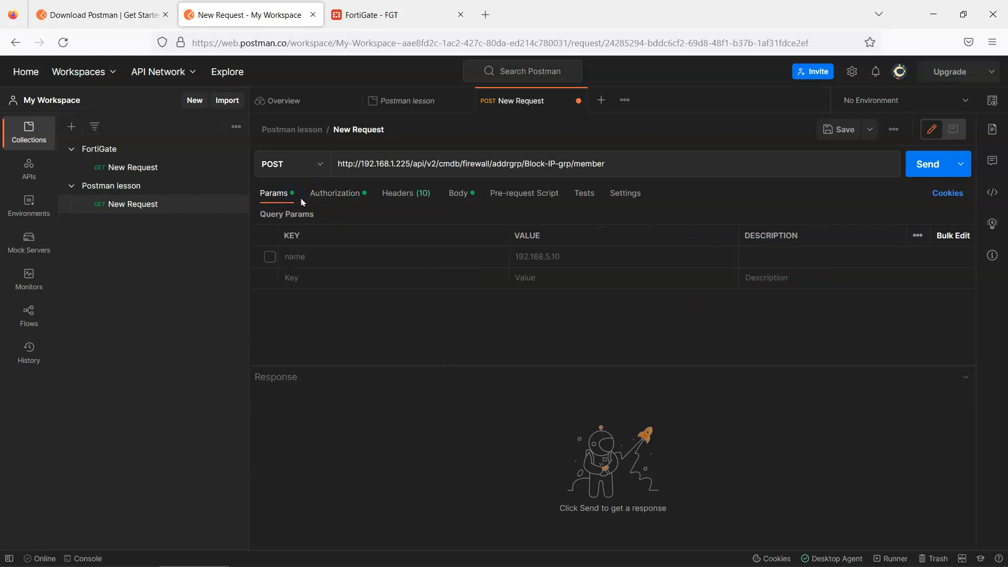
click(326, 195)
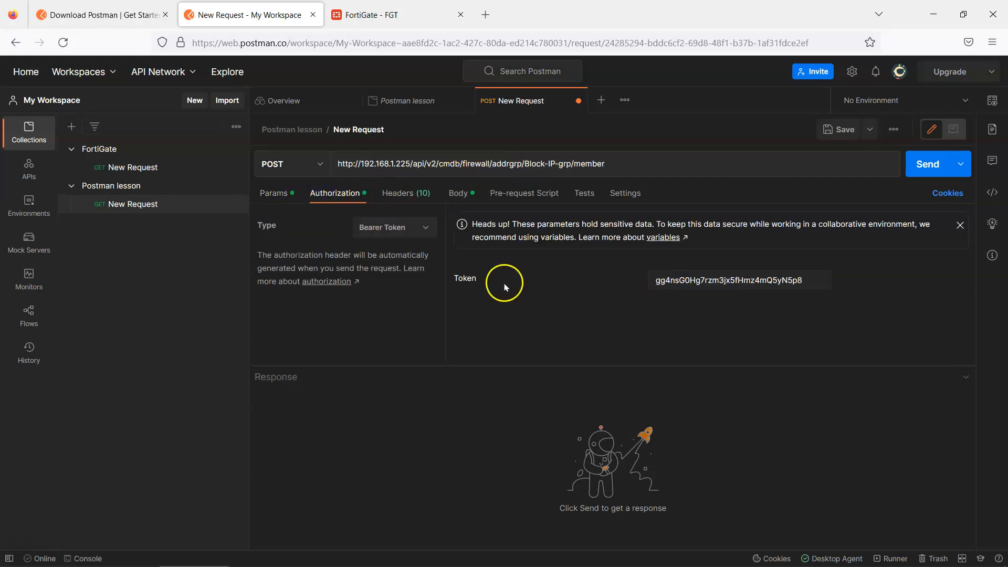
click(407, 193)
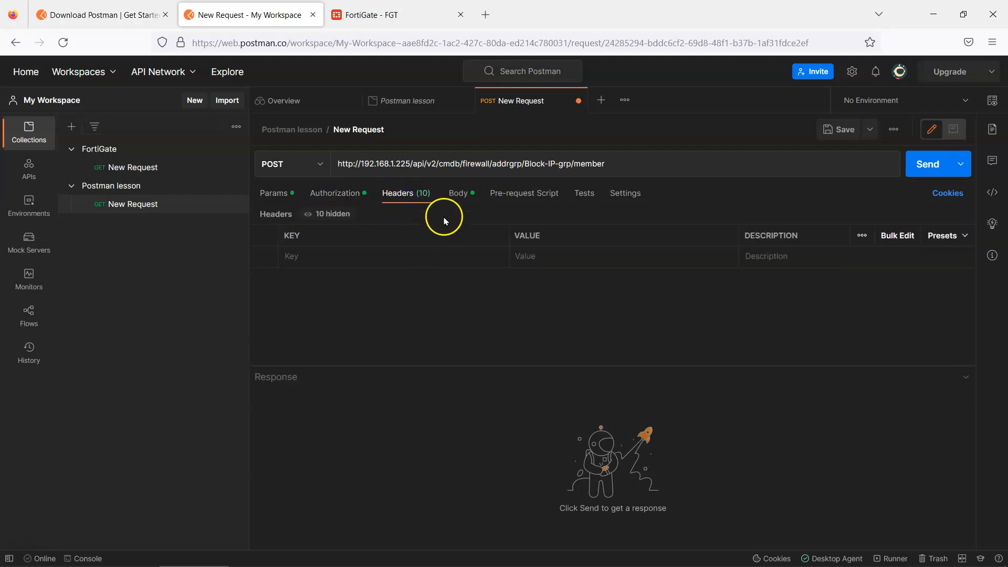
click(456, 200)
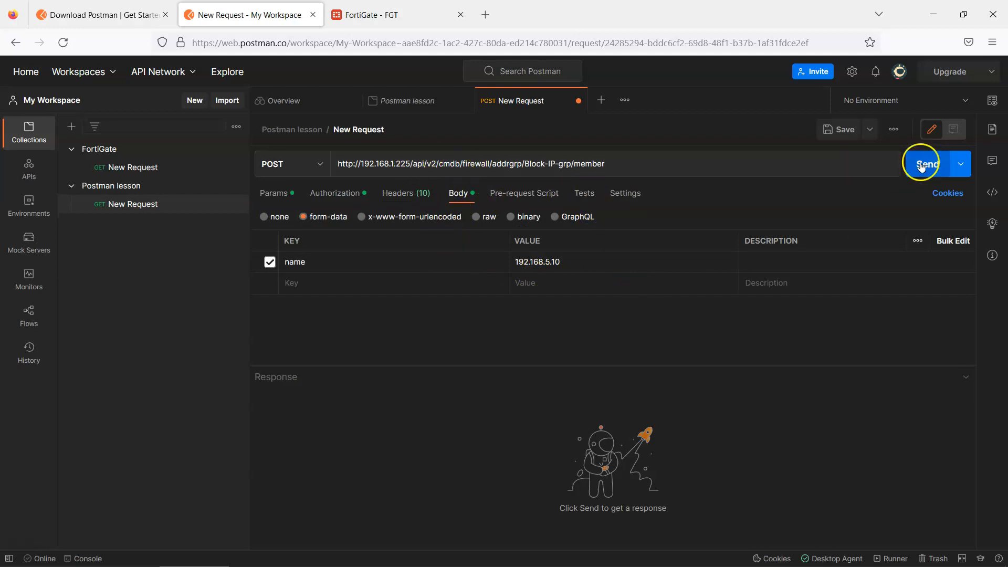
click(391, 11)
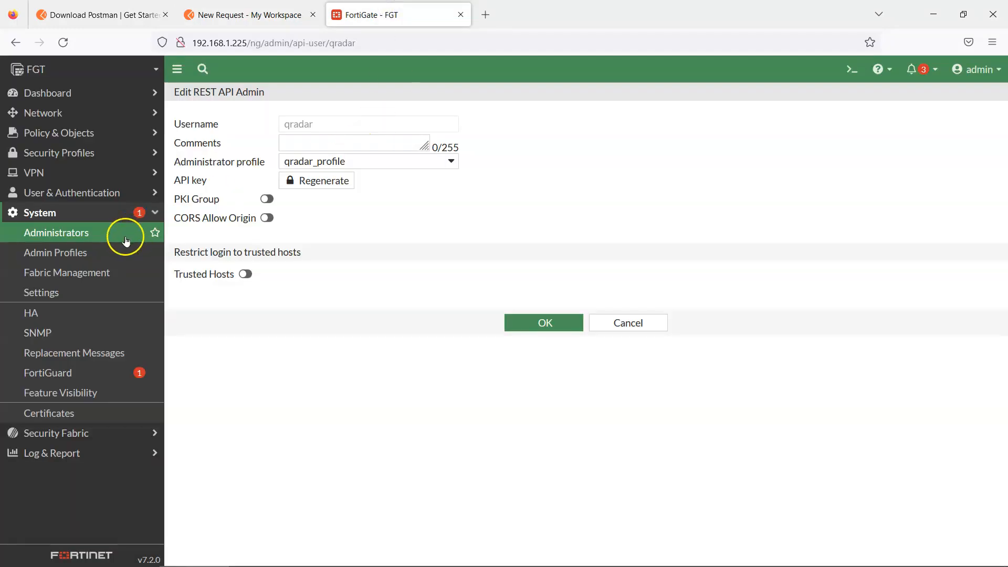
In Policy & Objects > Addresses, remove 192.168.5.10 from Block-IP-grp and save the group.
click(68, 132)
click(71, 196)
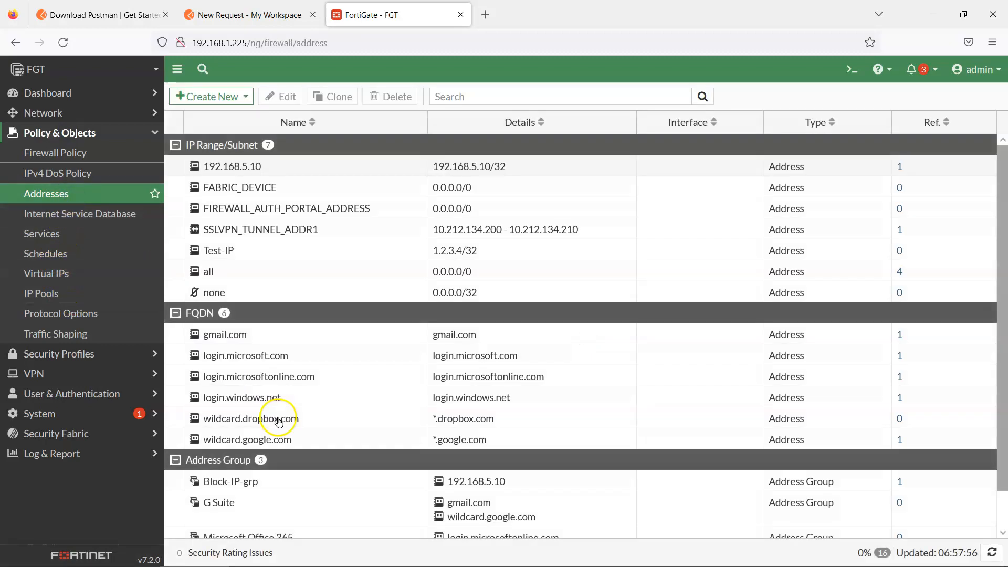
scroll(265, 417, down, 3)
mouse_move(498, 443)
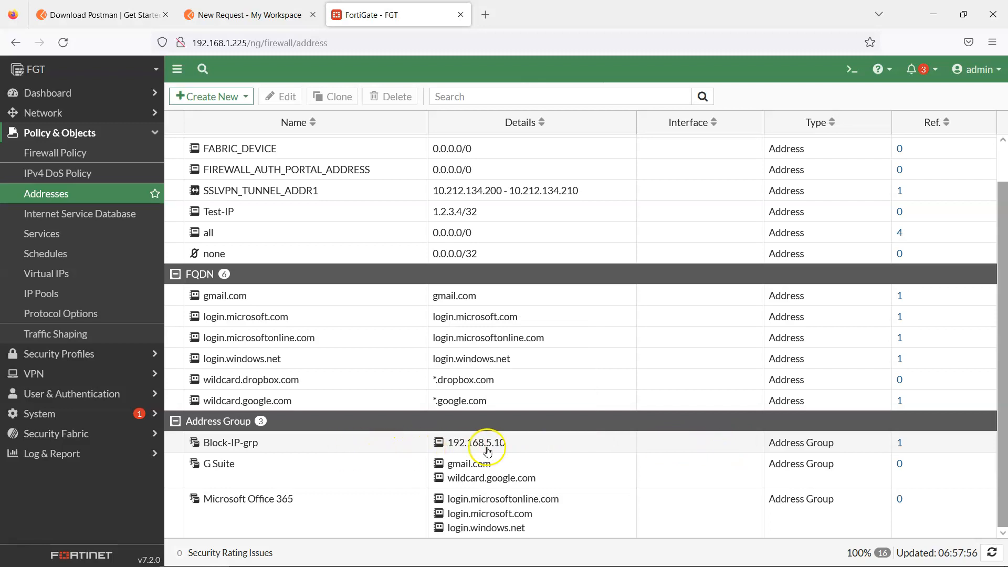
double_click(235, 453)
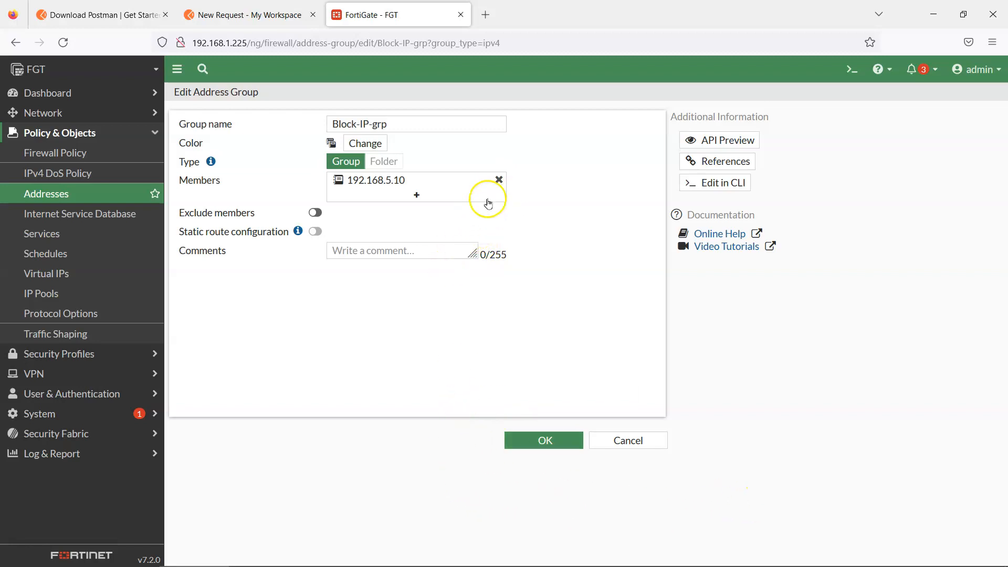
click(498, 179)
click(533, 440)
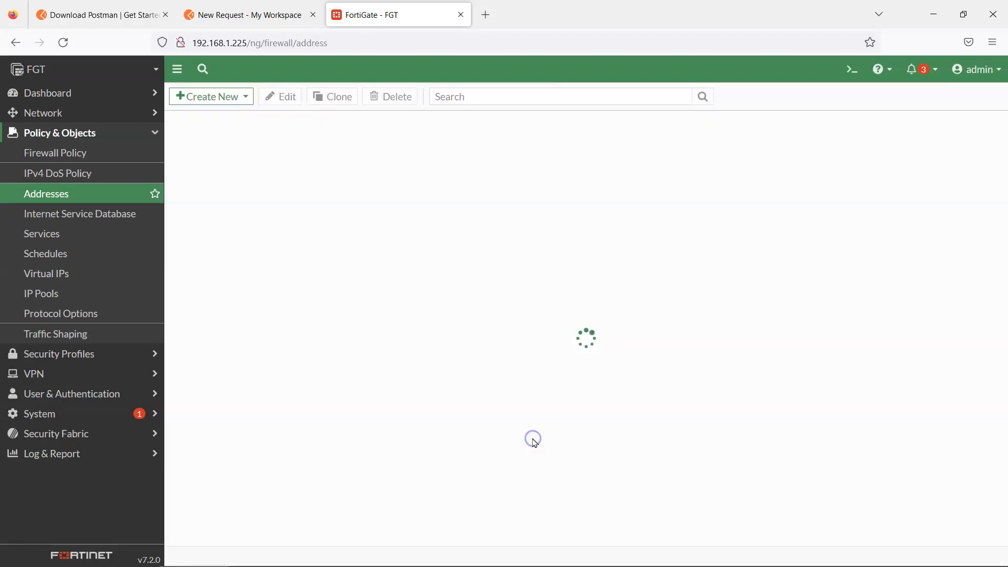
scroll(509, 477, down, 1)
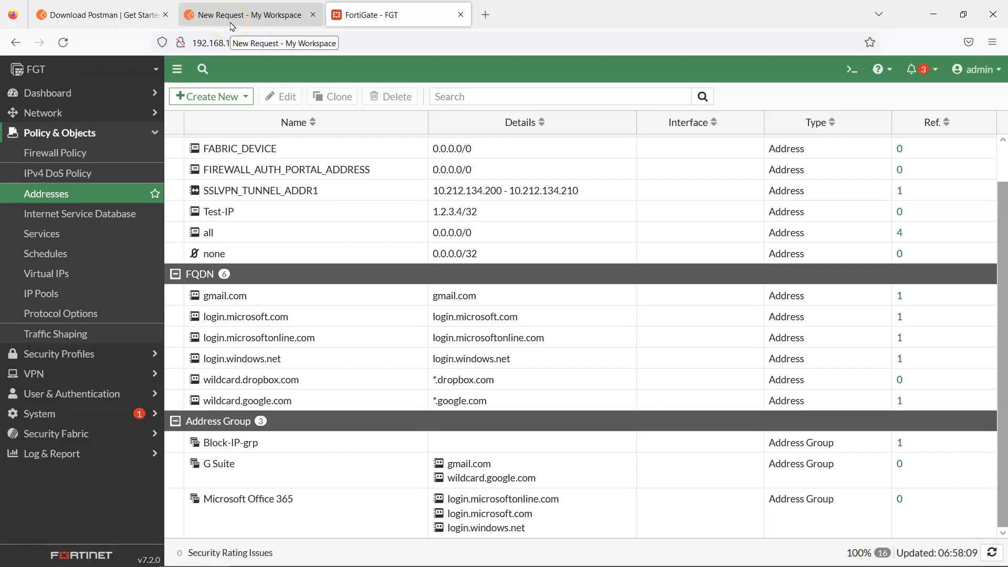
Reload the addresses list, then send the add-member POST request from Postman.
click(63, 42)
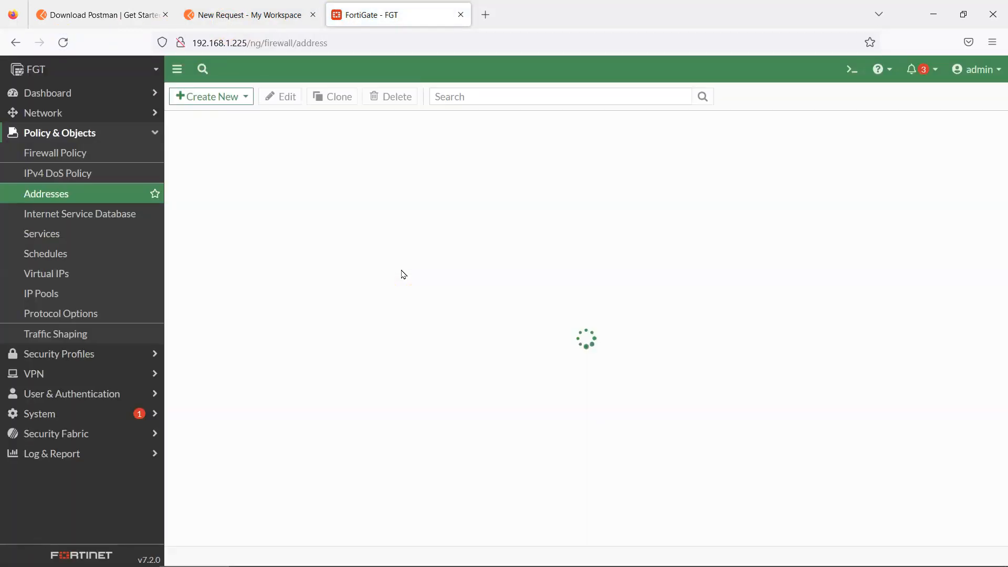
scroll(402, 274, down, 1)
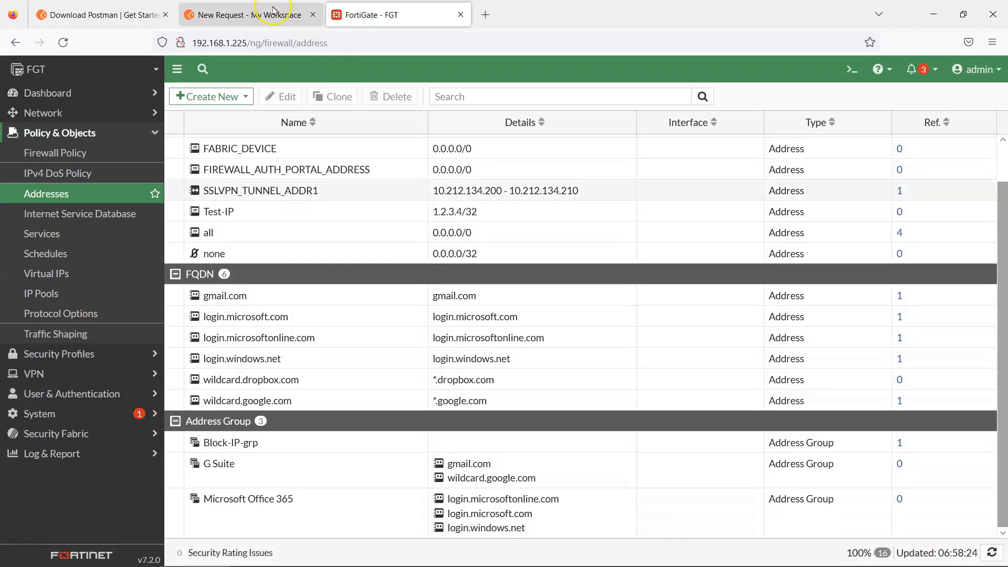
click(246, 14)
click(920, 173)
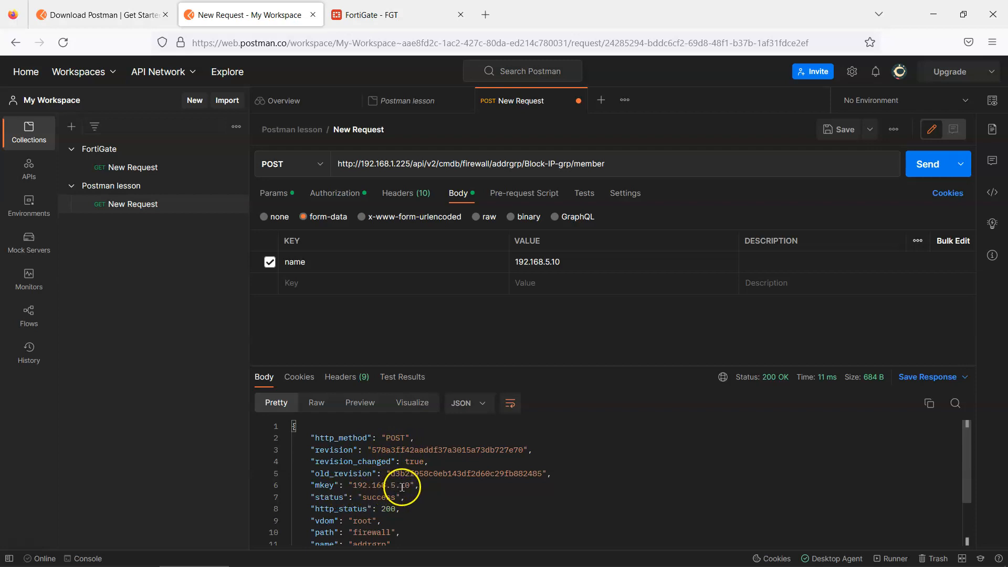
Review the 200 OK response, then reload FortiGate's addresses to confirm Block-IP-grp includes 192.168.5.10.
scroll(391, 499, down, 1)
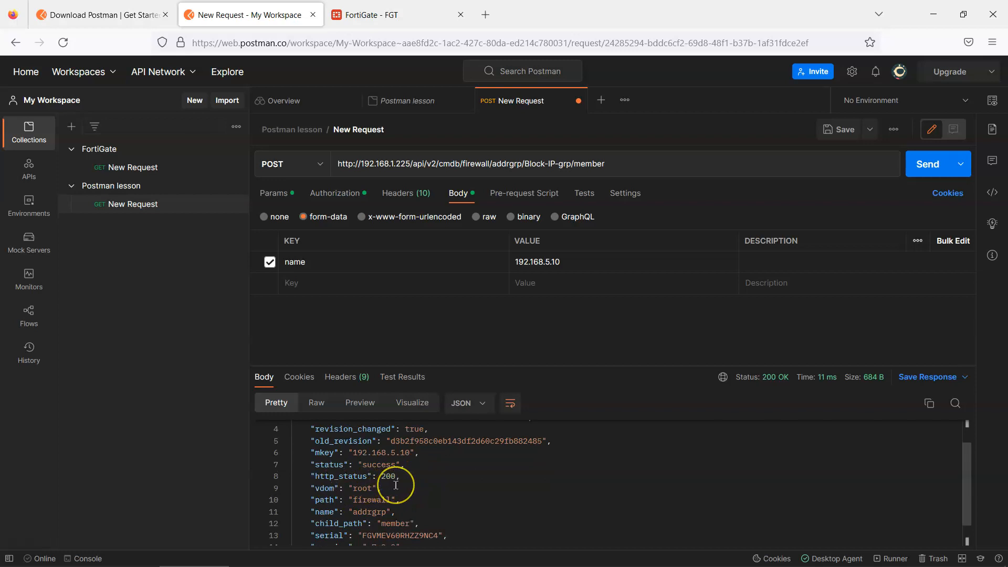
scroll(391, 485, down, 1)
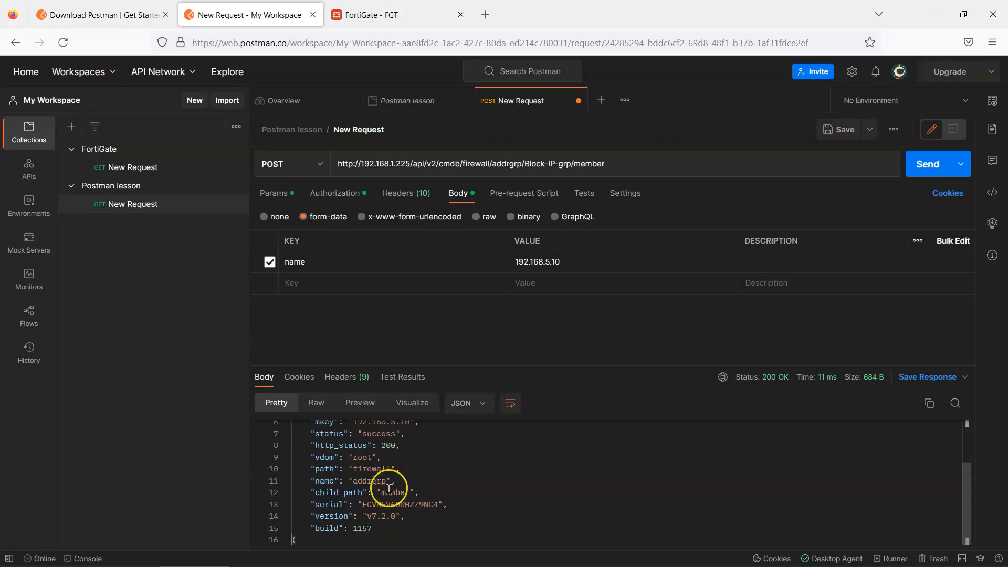
scroll(389, 487, up, 2)
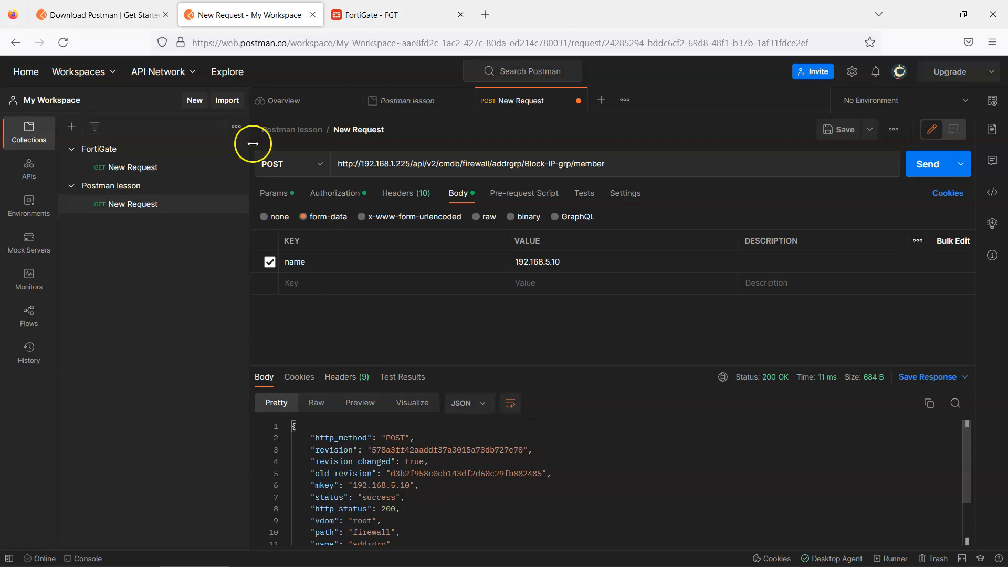
click(375, 13)
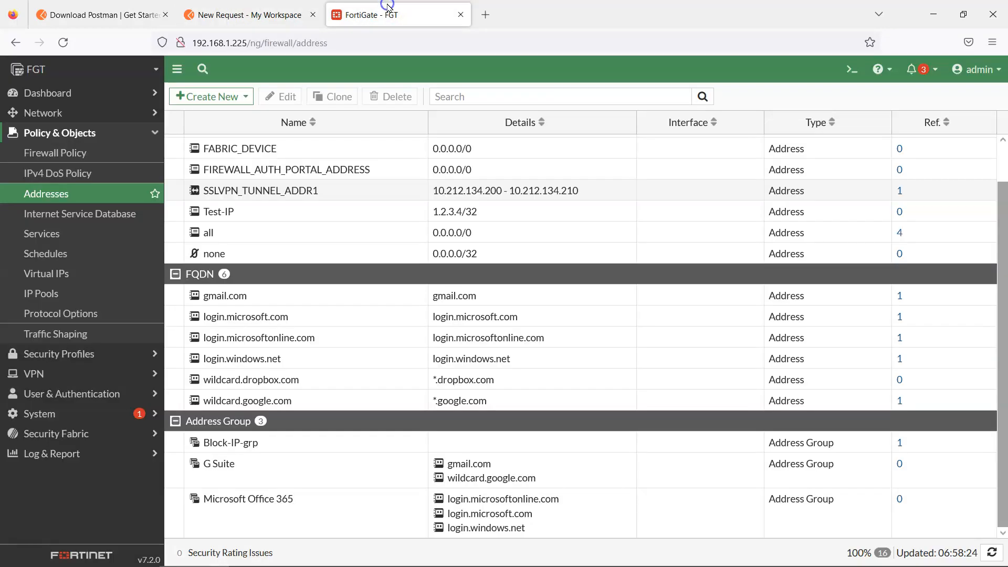
click(63, 42)
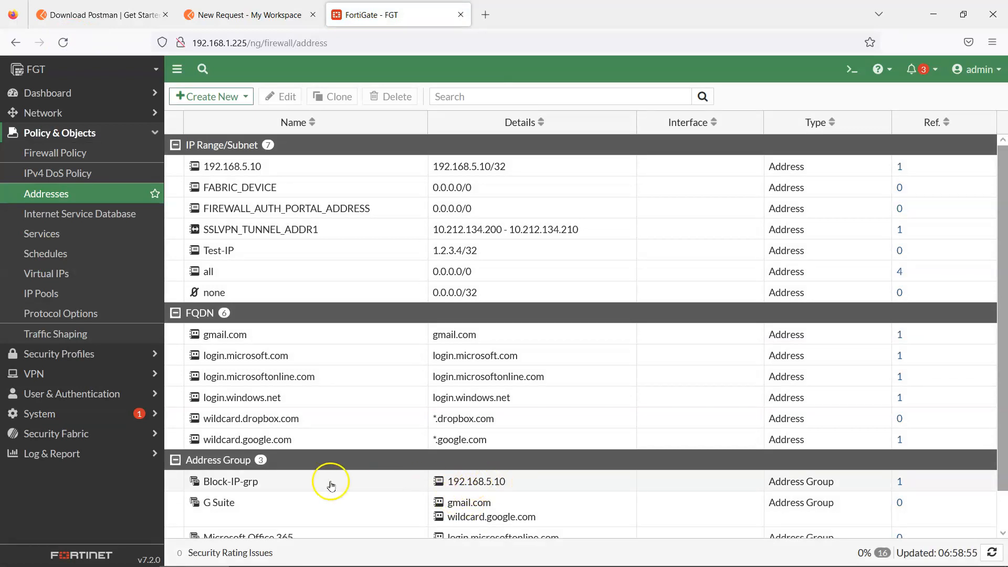
click(277, 11)
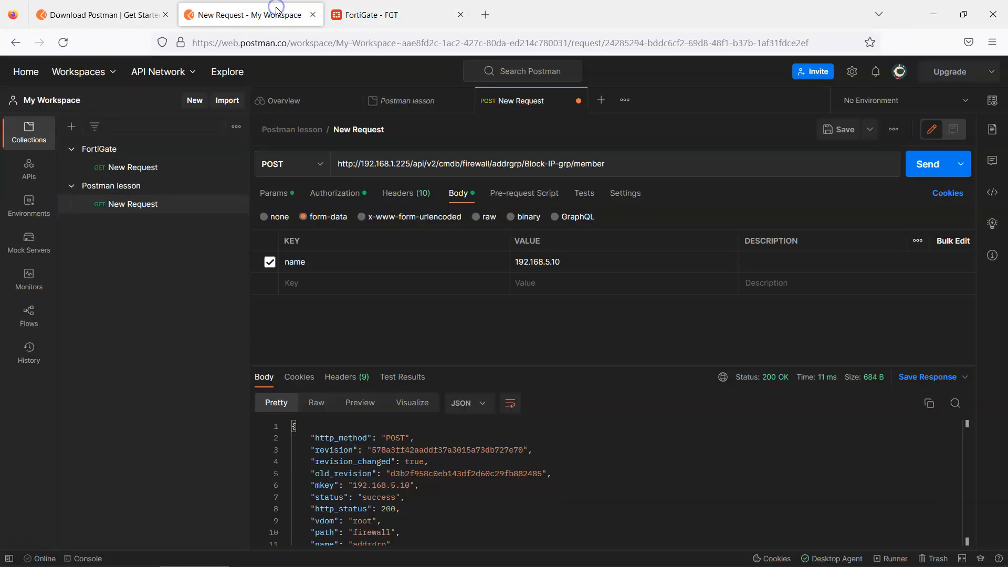
Resend the request and inspect the 500 Internal Server Error response with error code -5.
click(933, 172)
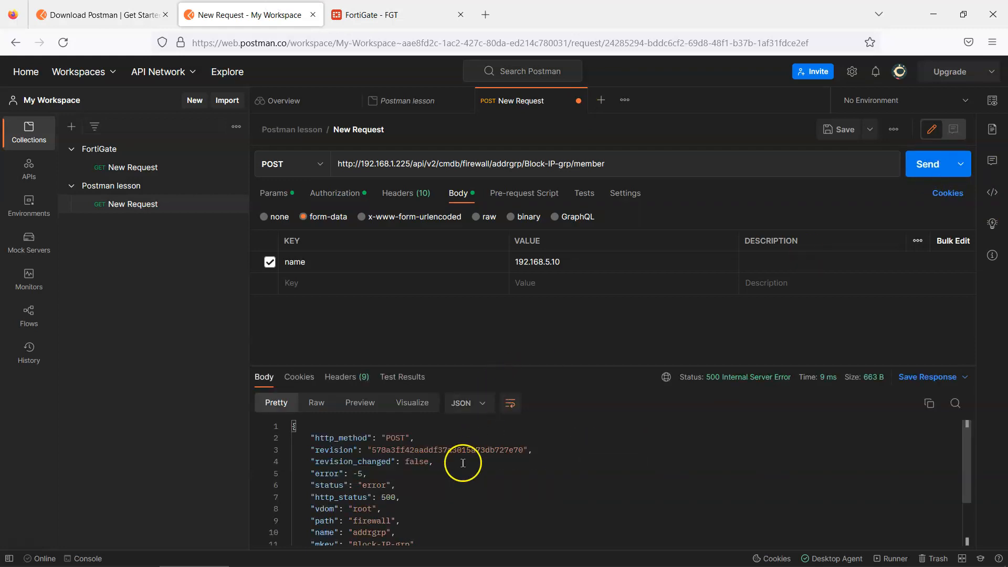
double_click(373, 485)
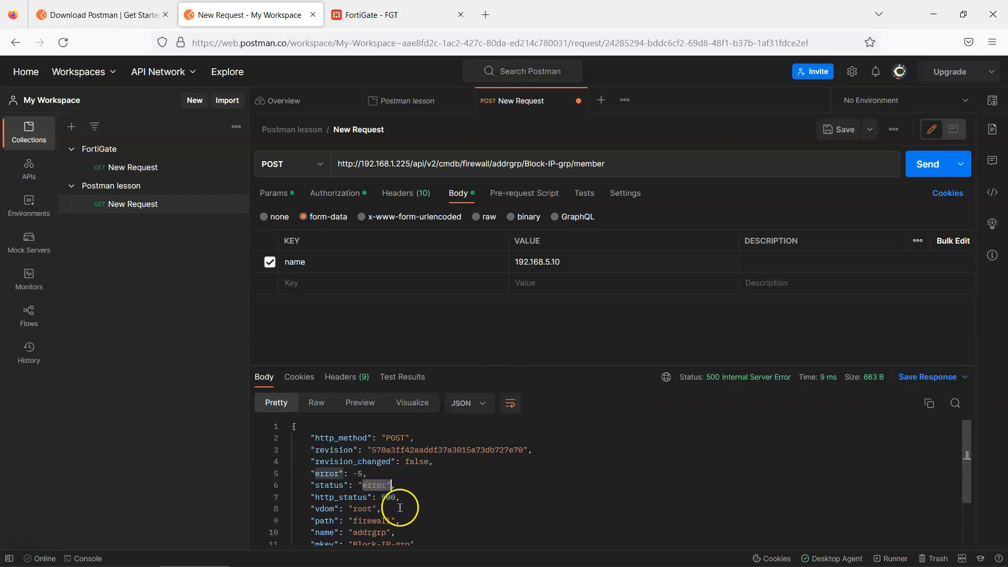
scroll(403, 509, down, 1)
scroll(405, 509, down, 1)
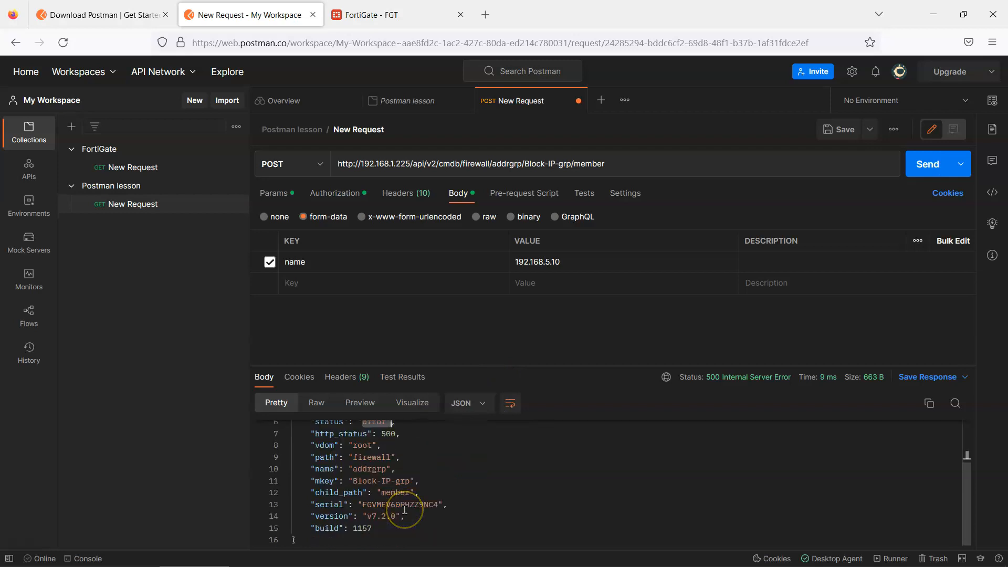
scroll(405, 510, up, 2)
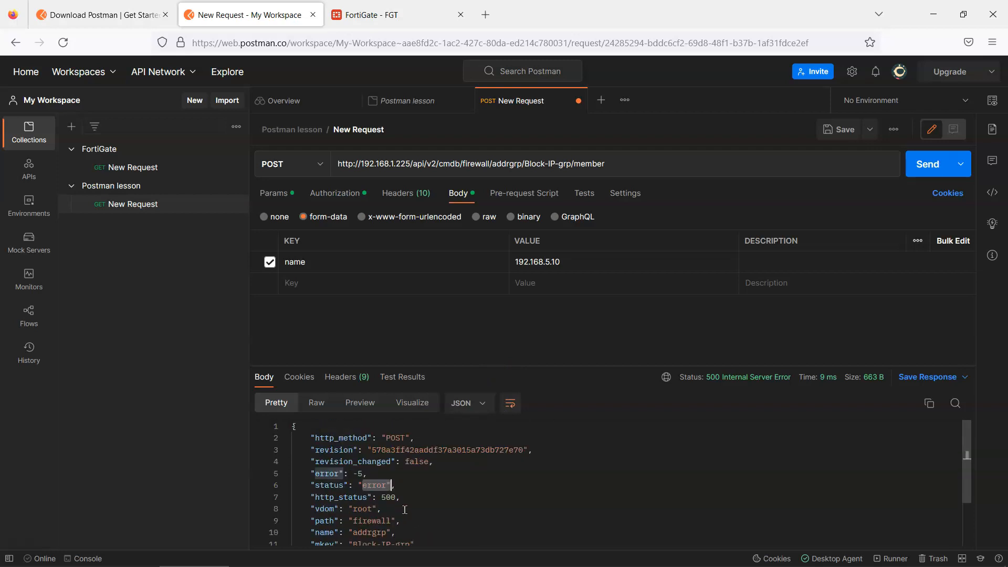
Check that Block-IP-grp still lists 192.168.5.10 in FortiGate, then return to the Postman request.
click(376, 13)
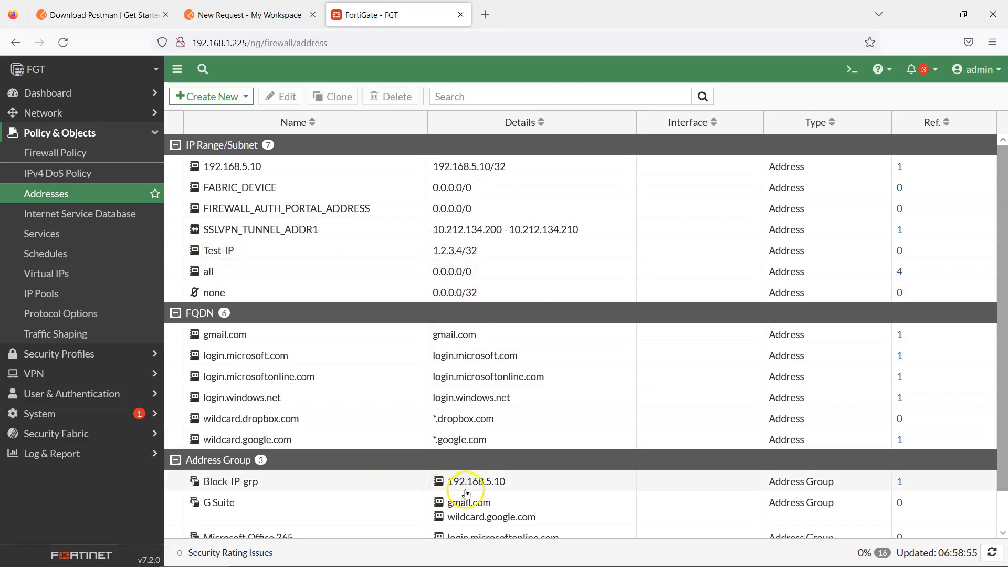
click(272, 14)
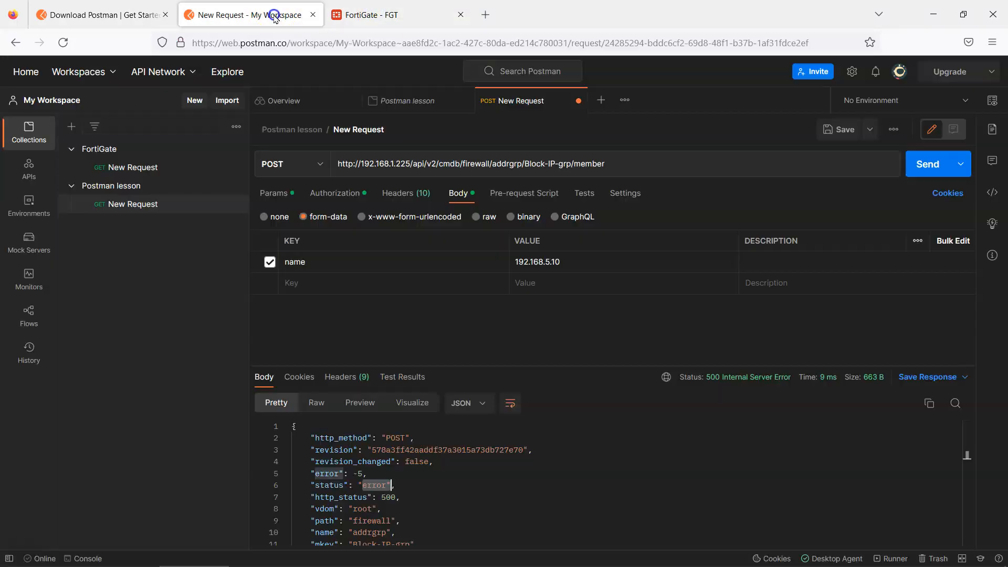
click(459, 193)
click(443, 293)
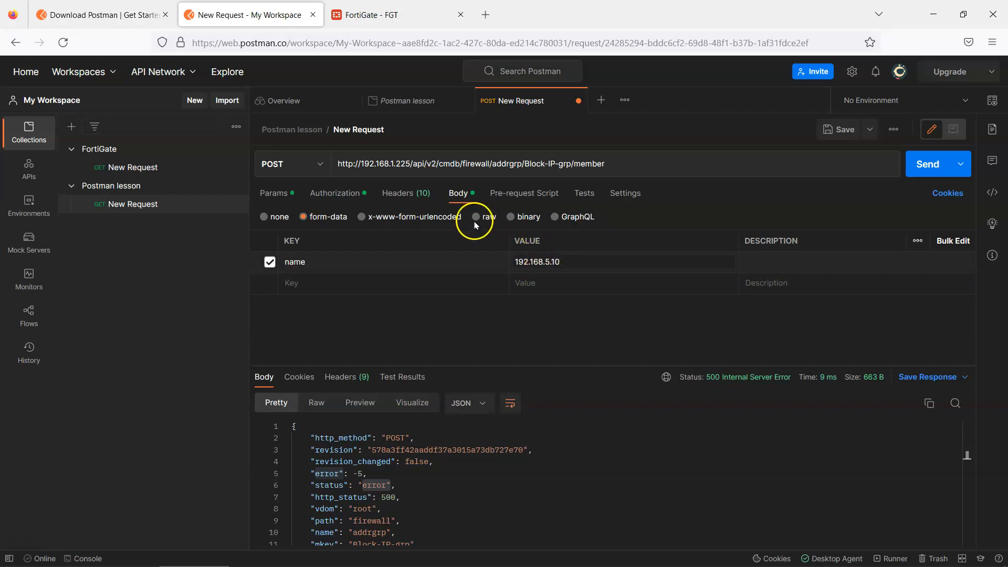
click(401, 14)
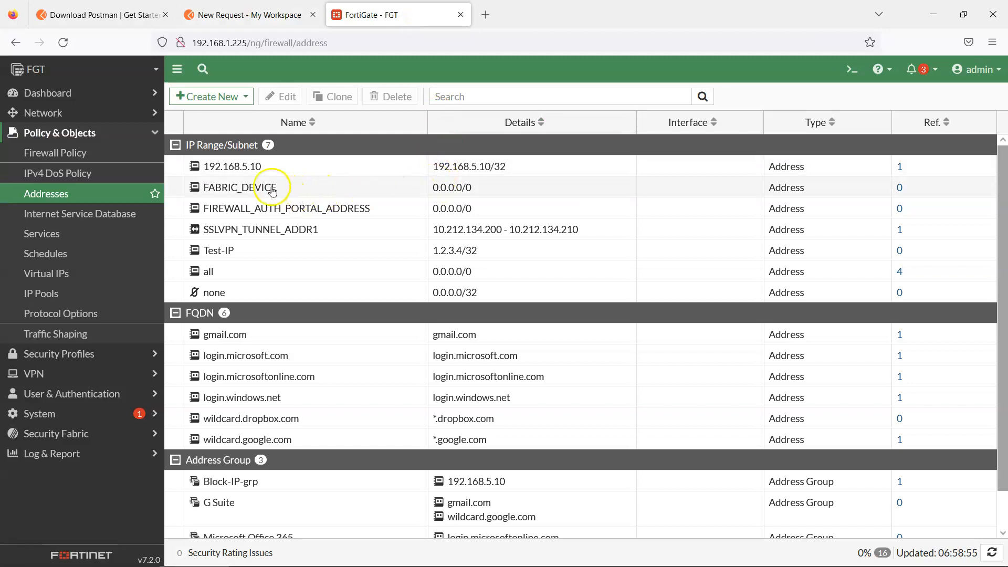
mouse_move(223, 167)
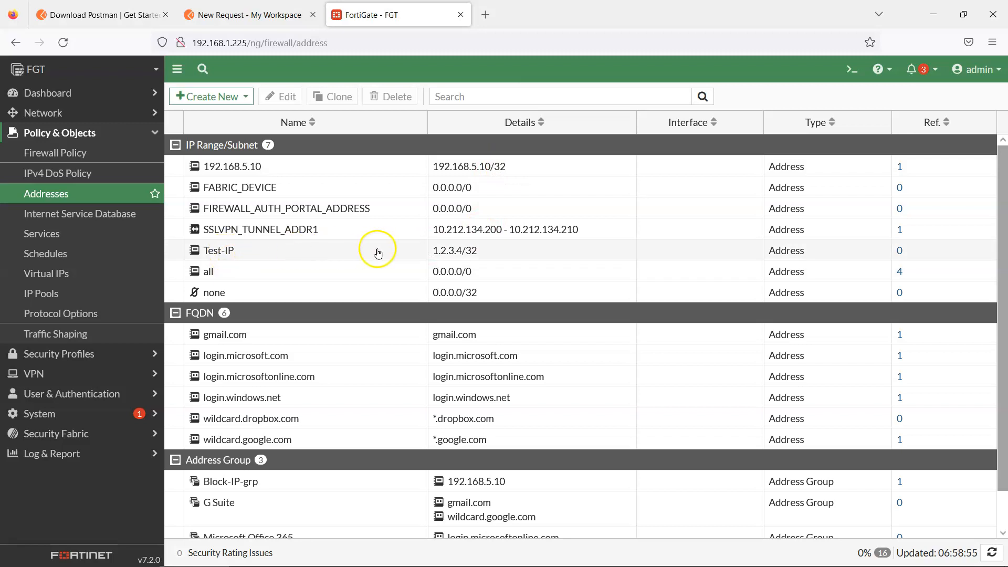
mouse_move(212, 257)
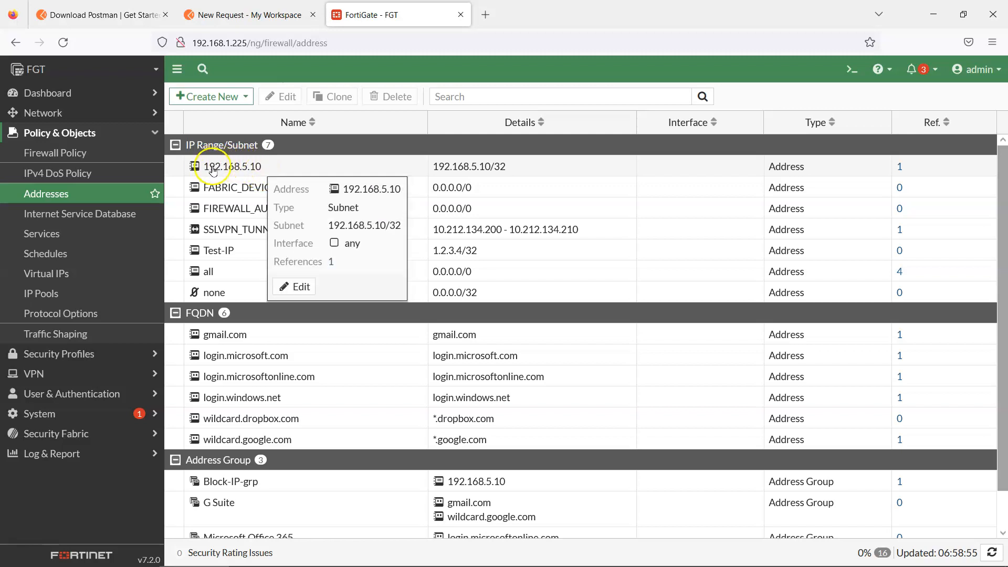
click(247, 15)
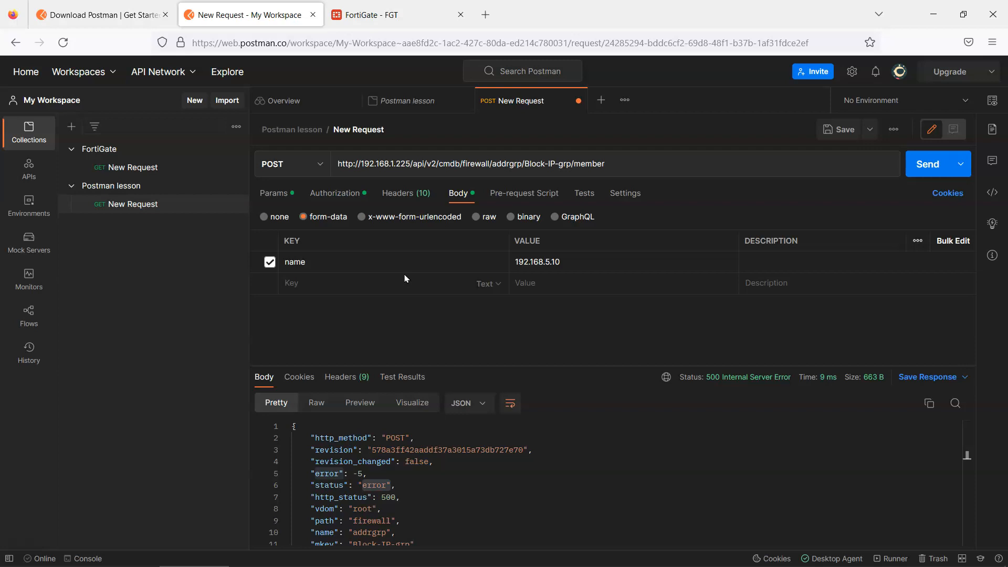
click(383, 17)
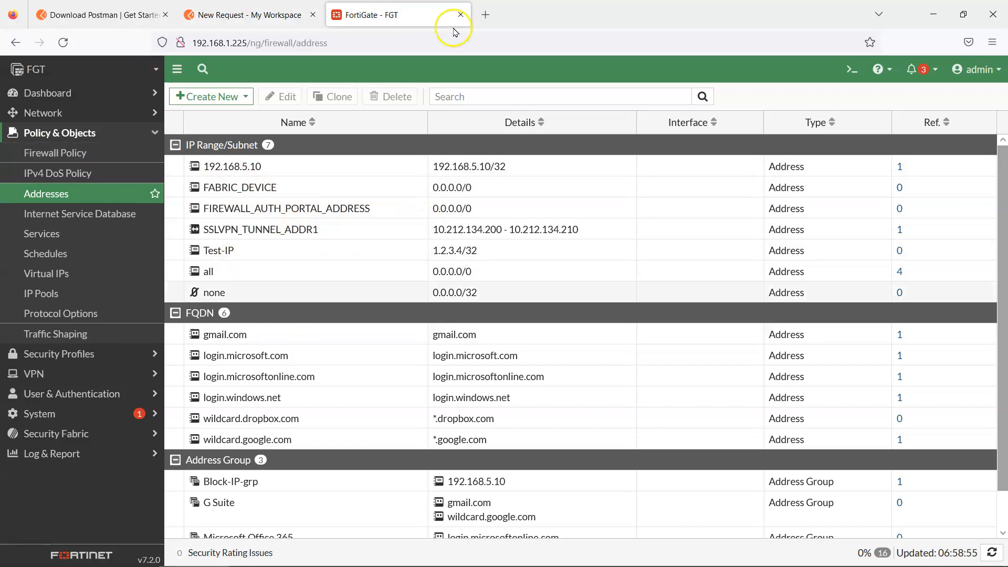
click(266, 296)
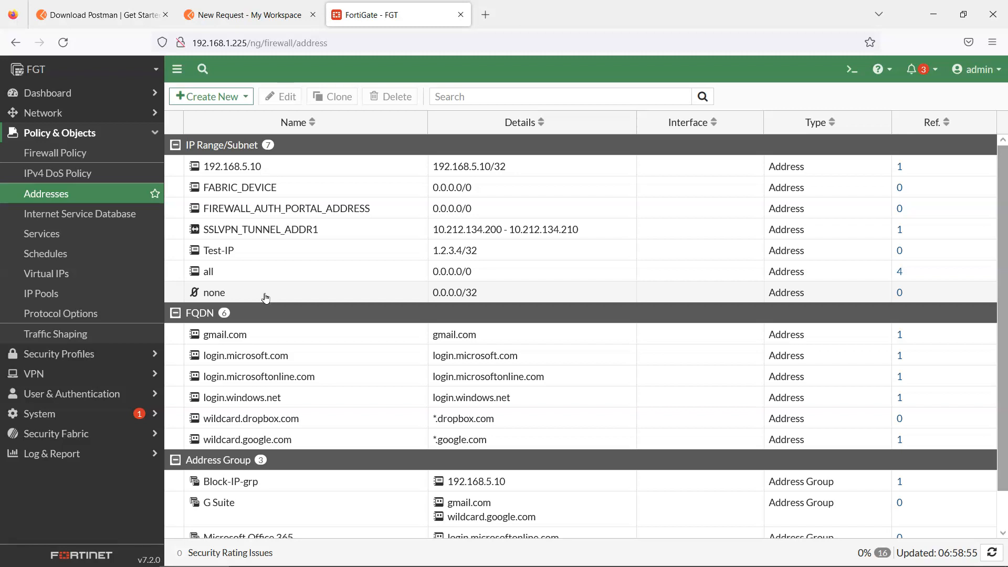
click(286, 14)
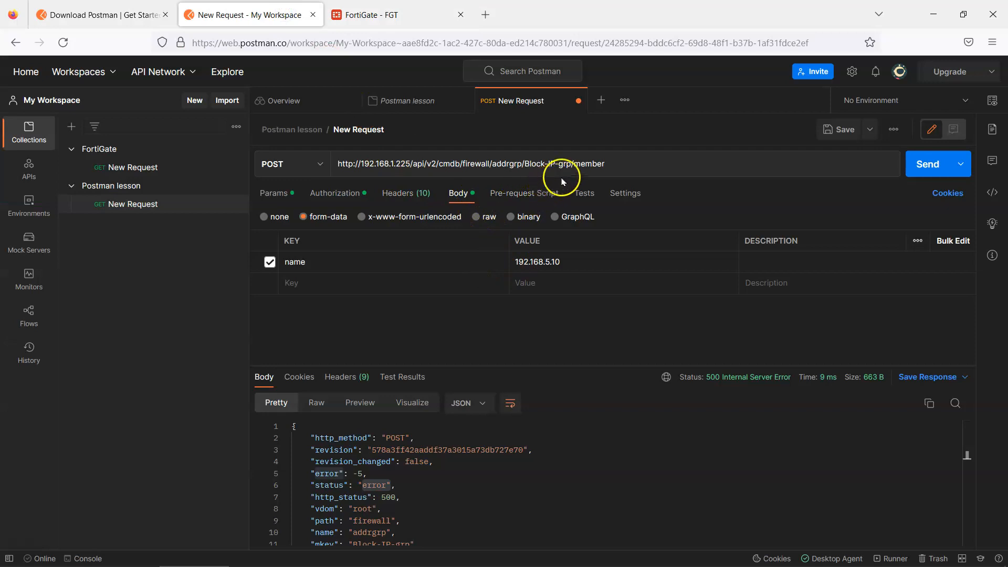
click(551, 263)
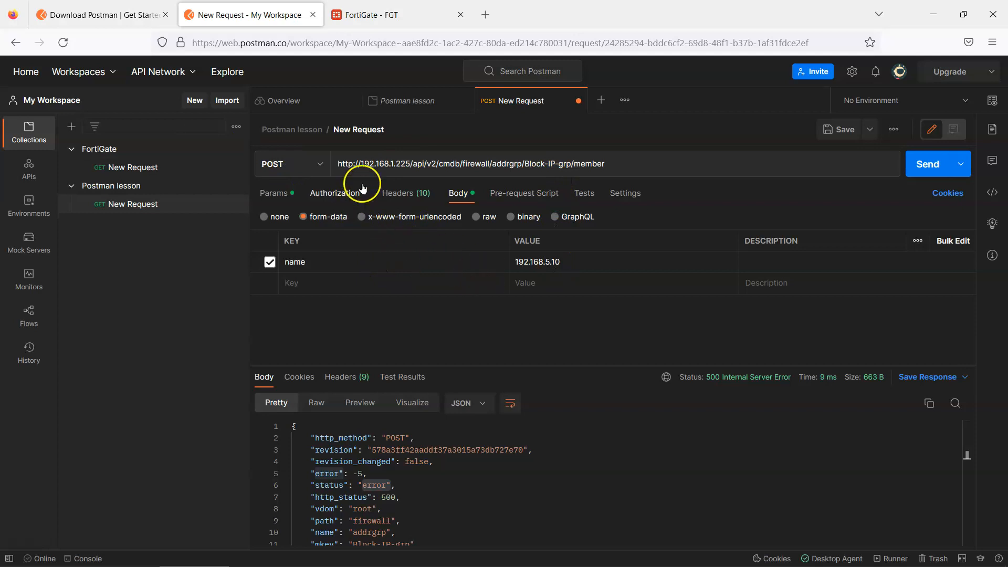
click(346, 20)
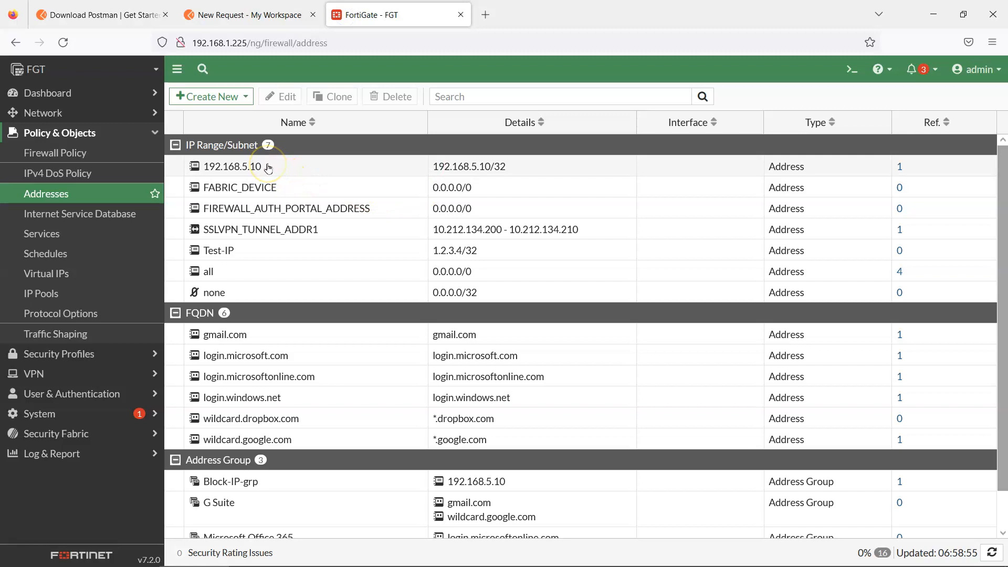
mouse_move(255, 168)
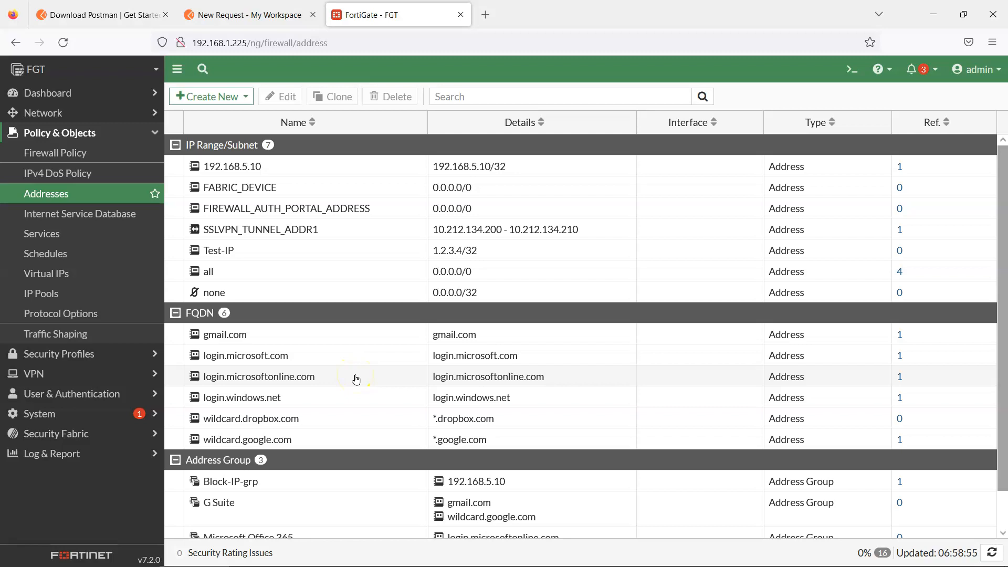
click(371, 359)
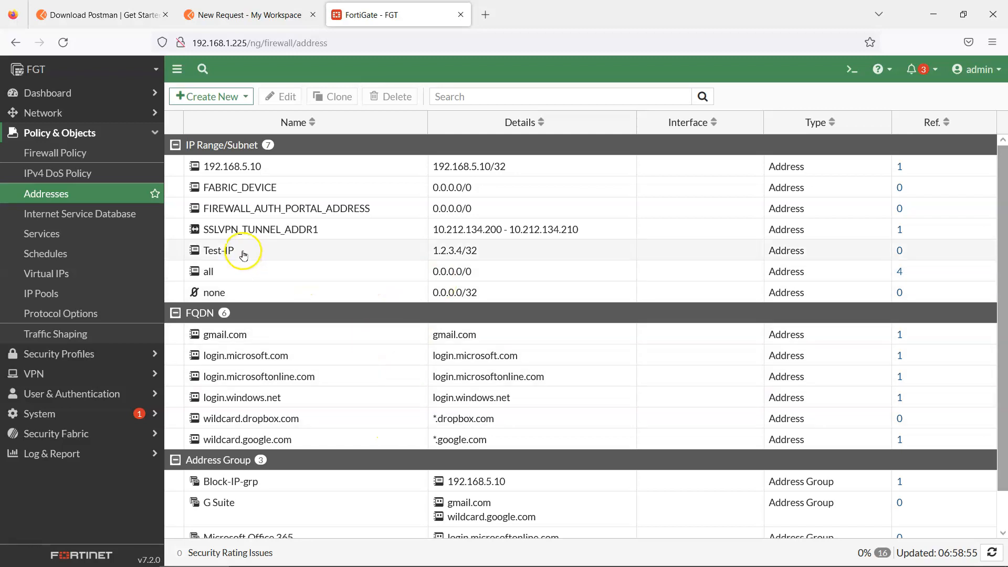
click(257, 14)
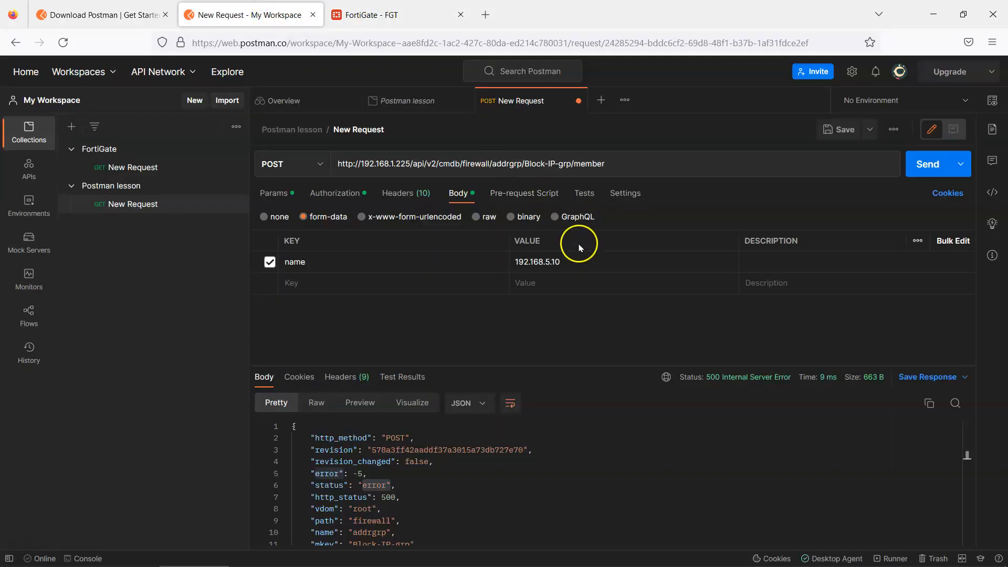
Change the form-data name value to Test-IP and send the request, getting 200 OK.
key(ctrl+a)
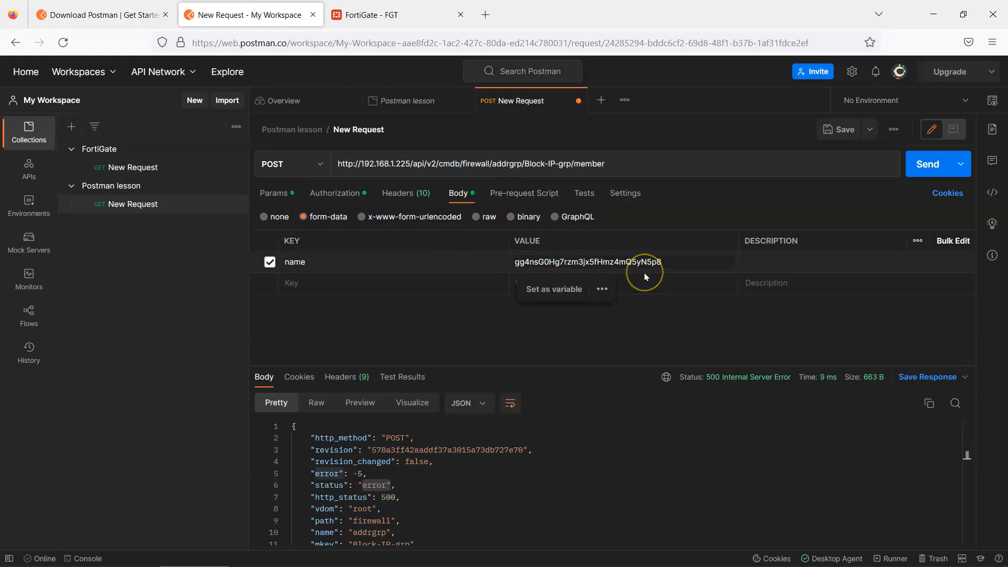
key(ctrl+a)
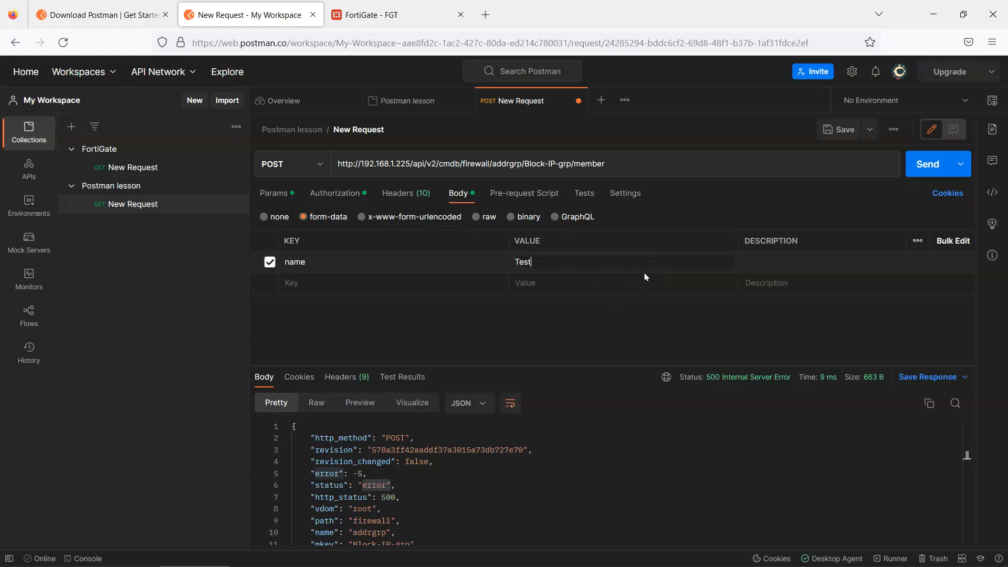
click(928, 165)
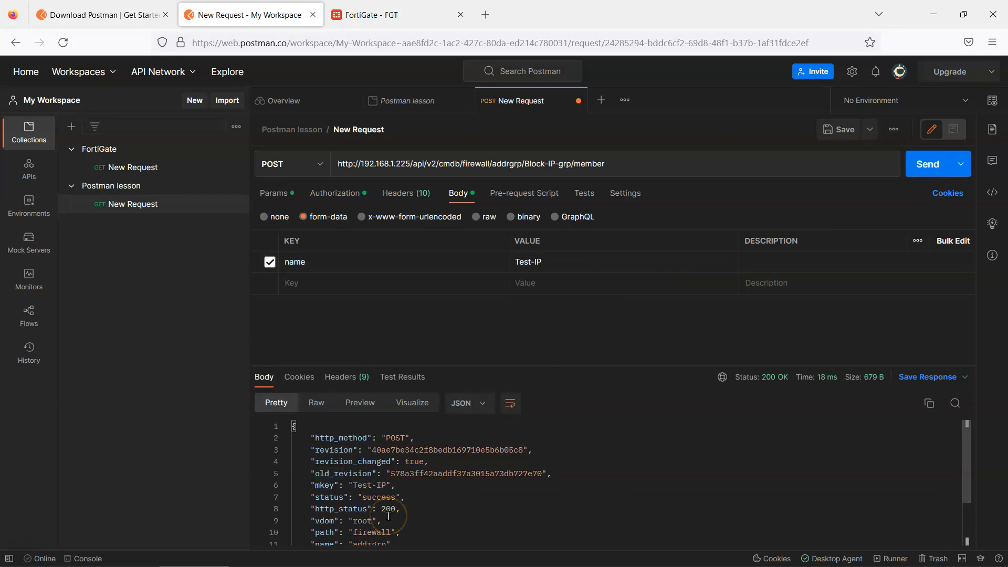
Reload FortiGate's address list and inspect the new Test-IP member of Block-IP-grp.
click(391, 15)
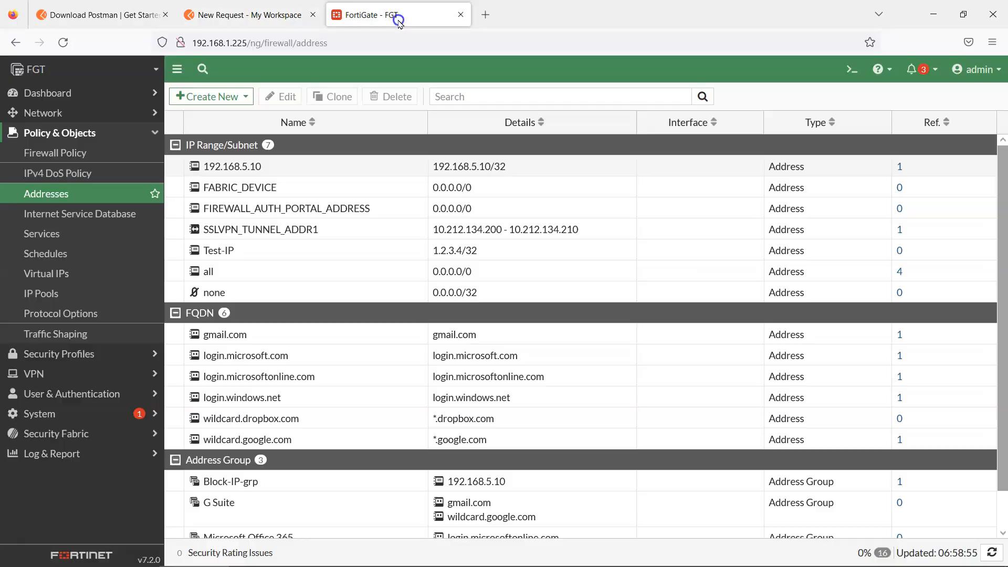
click(63, 42)
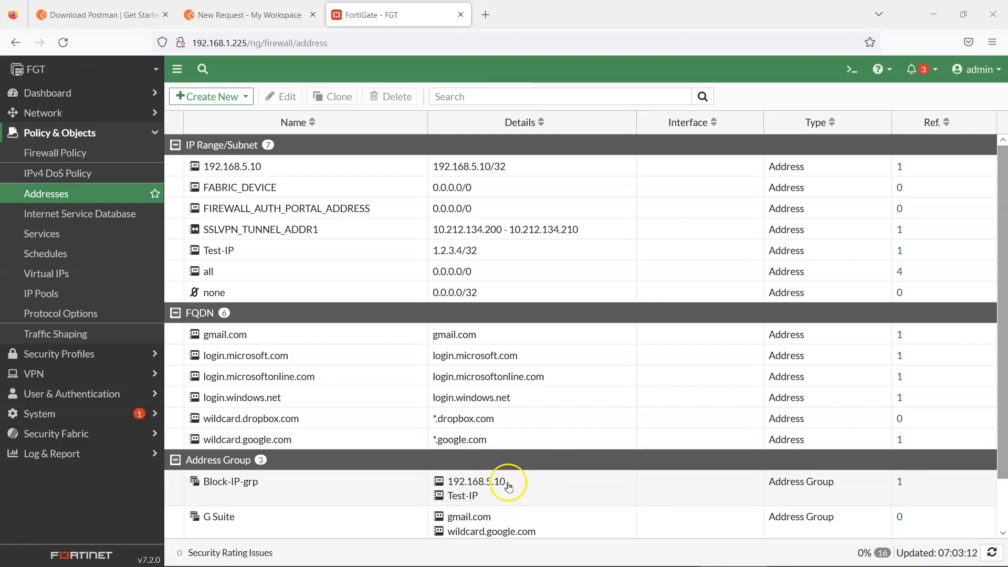
click(474, 503)
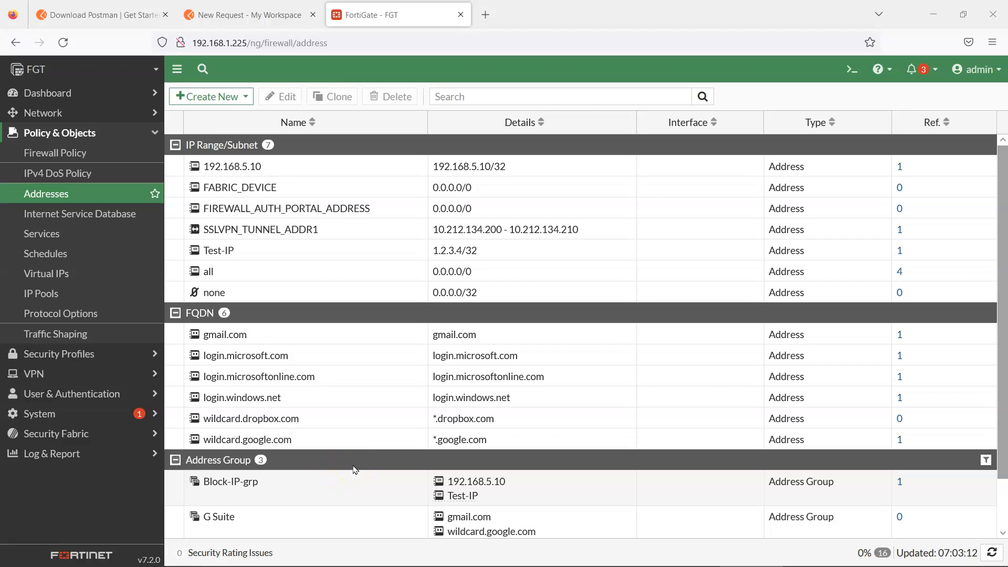
click(270, 14)
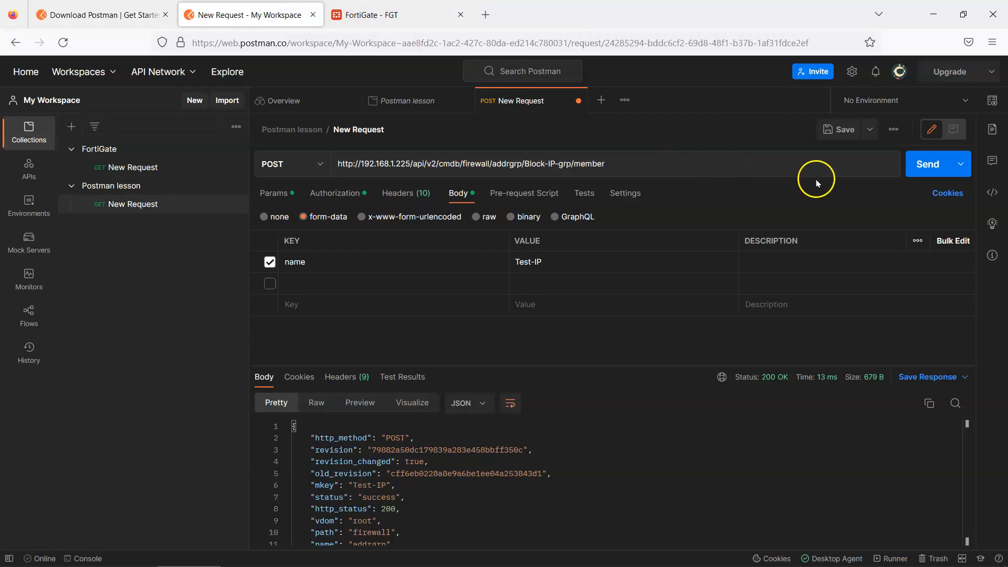
Open the request's code snippet and render it as Python - Requests code, selecting it.
click(992, 194)
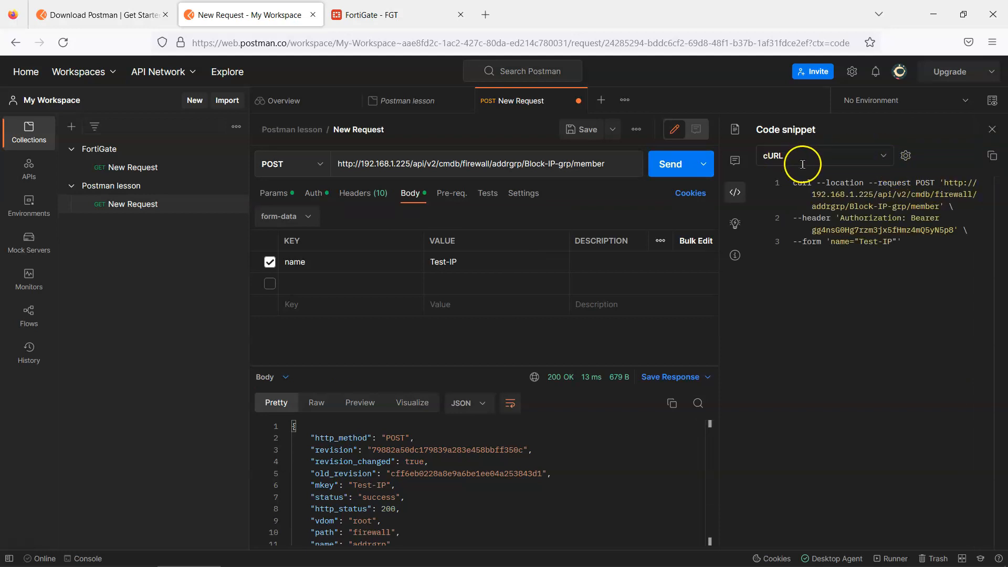
drag(792, 183, 916, 245)
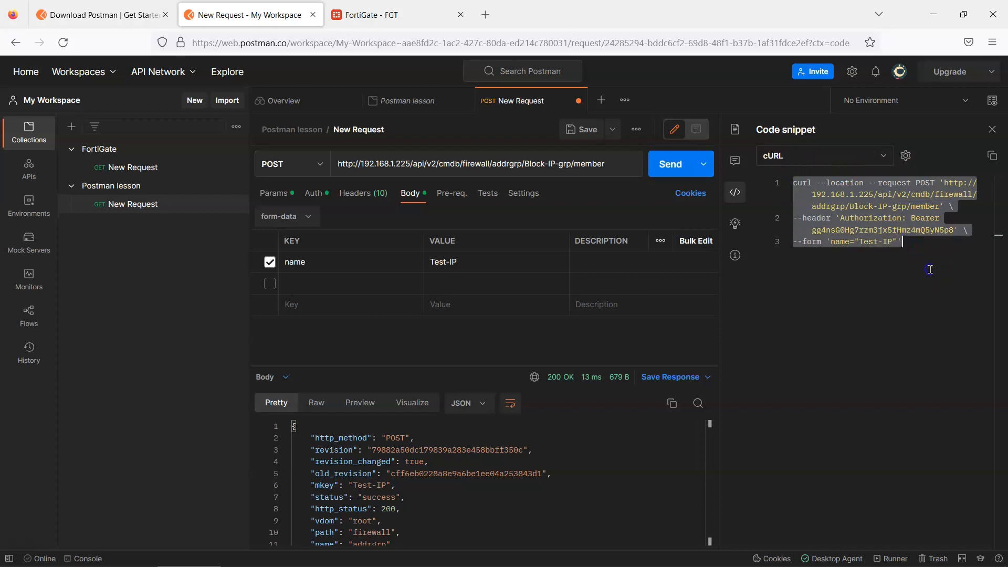
click(915, 245)
click(883, 155)
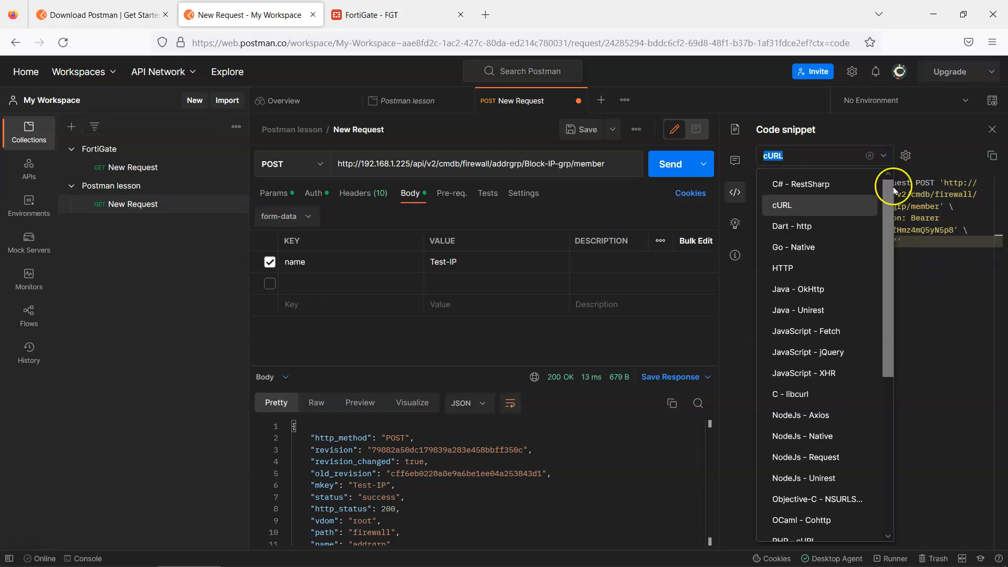
scroll(856, 352, down, 3)
scroll(856, 353, down, 3)
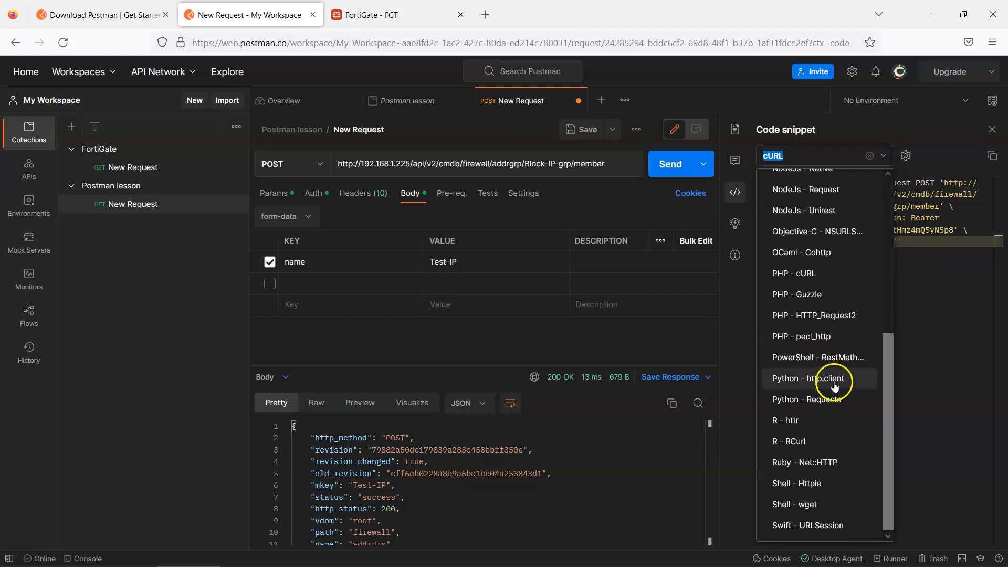
click(824, 400)
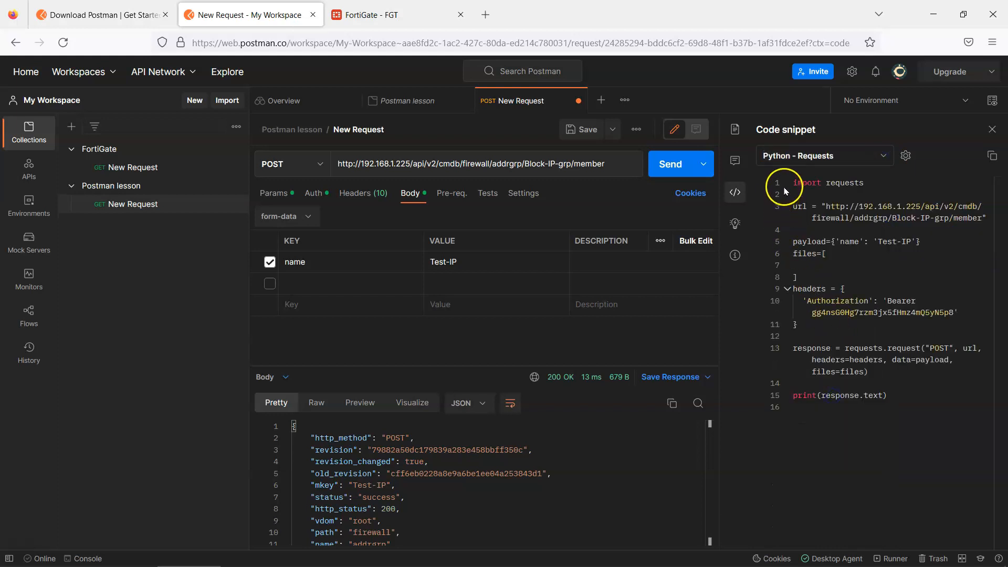
drag(964, 407, 789, 183)
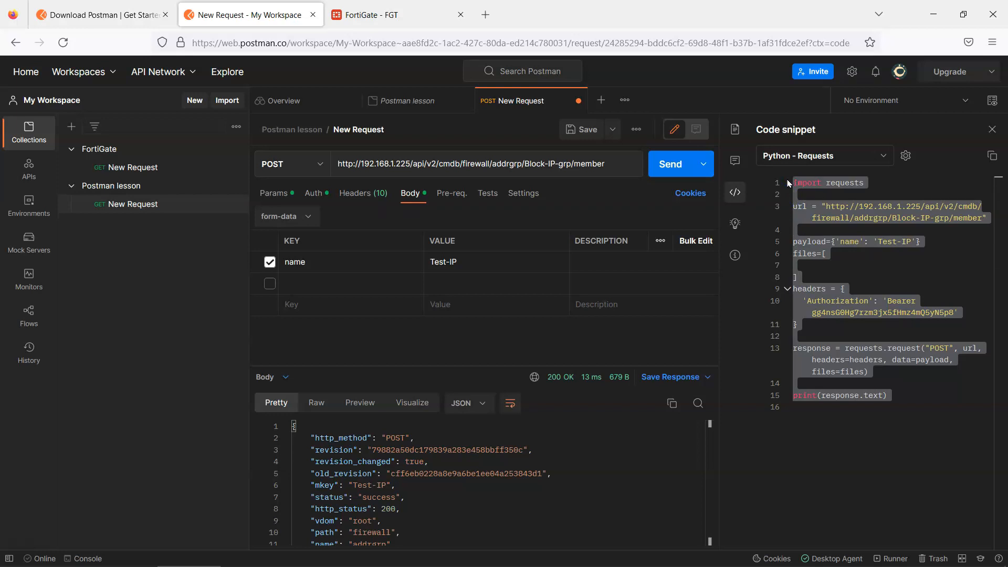
Switch the snippet language back to cURL and select the three-line command.
click(882, 156)
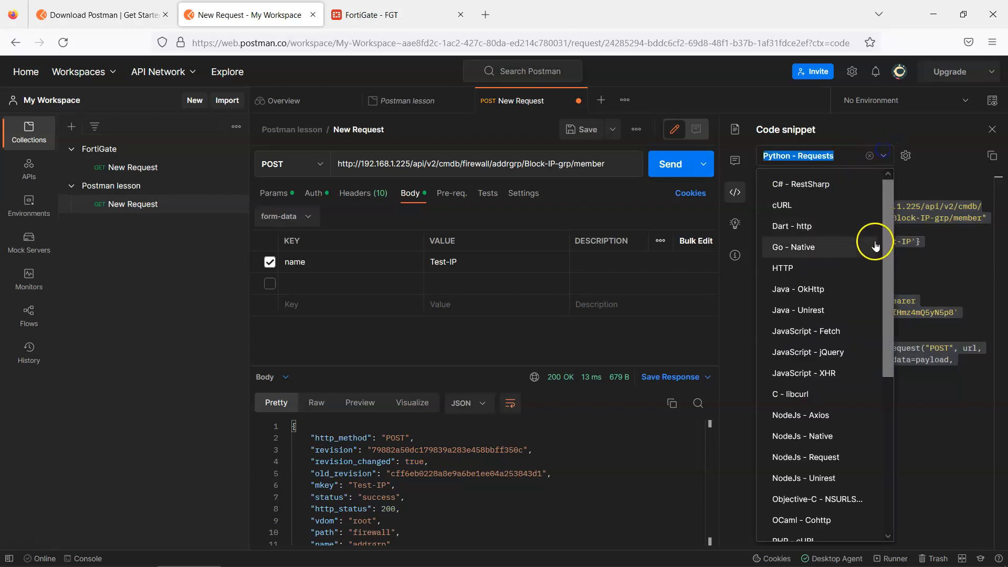
drag(889, 339, 898, 492)
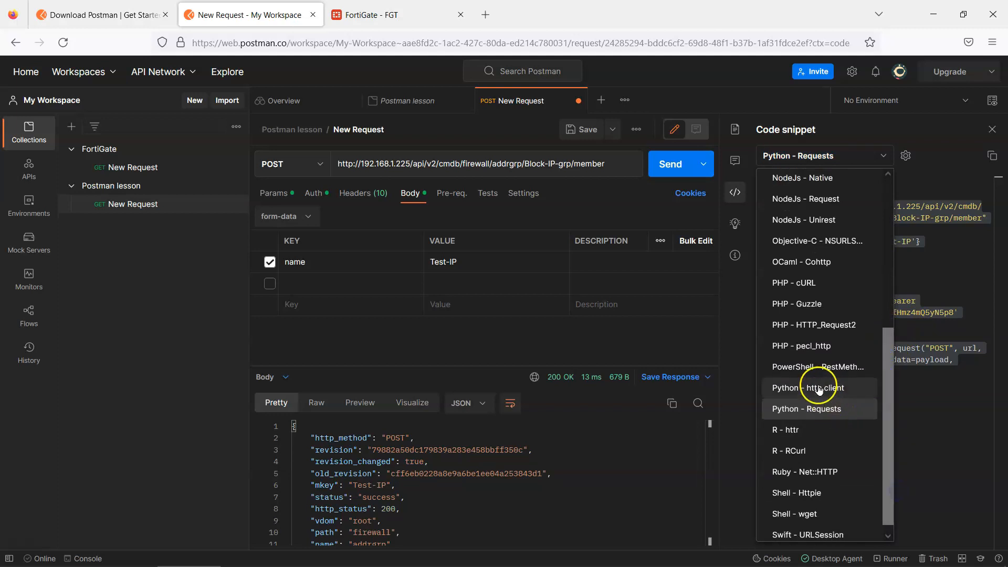
scroll(824, 431, down, 1)
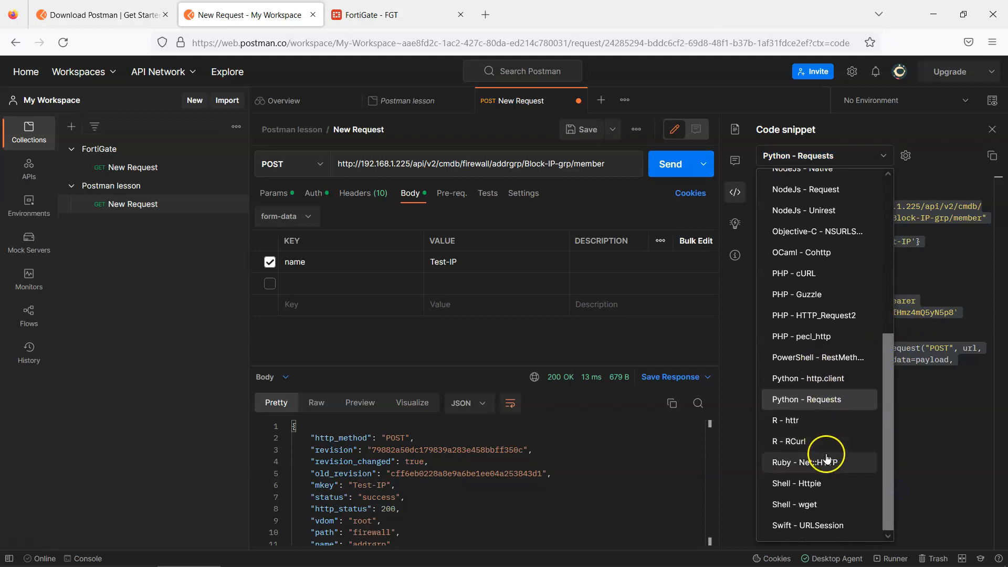
scroll(812, 394, up, 2)
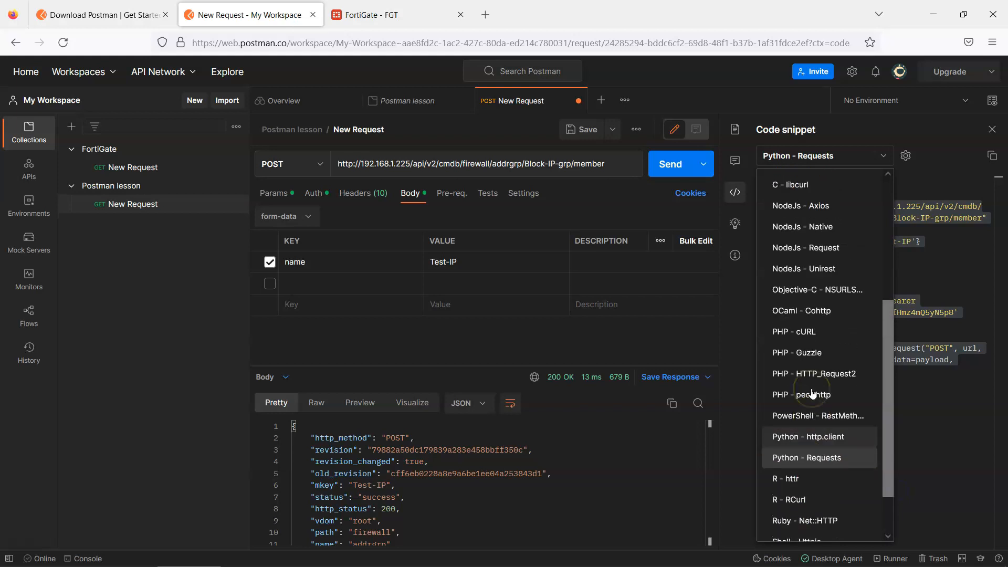
scroll(812, 394, up, 6)
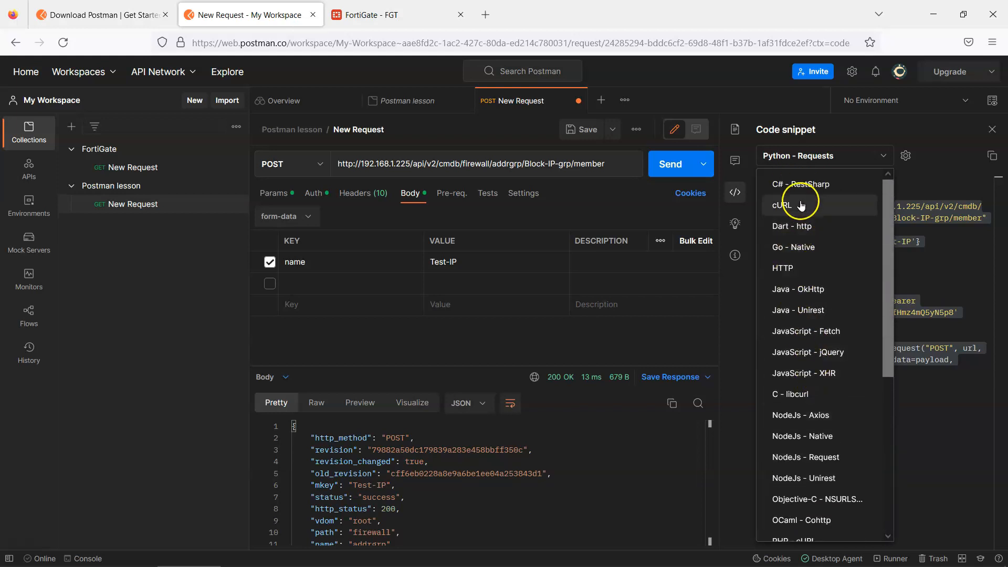
scroll(862, 418, down, 6)
scroll(833, 459, down, 2)
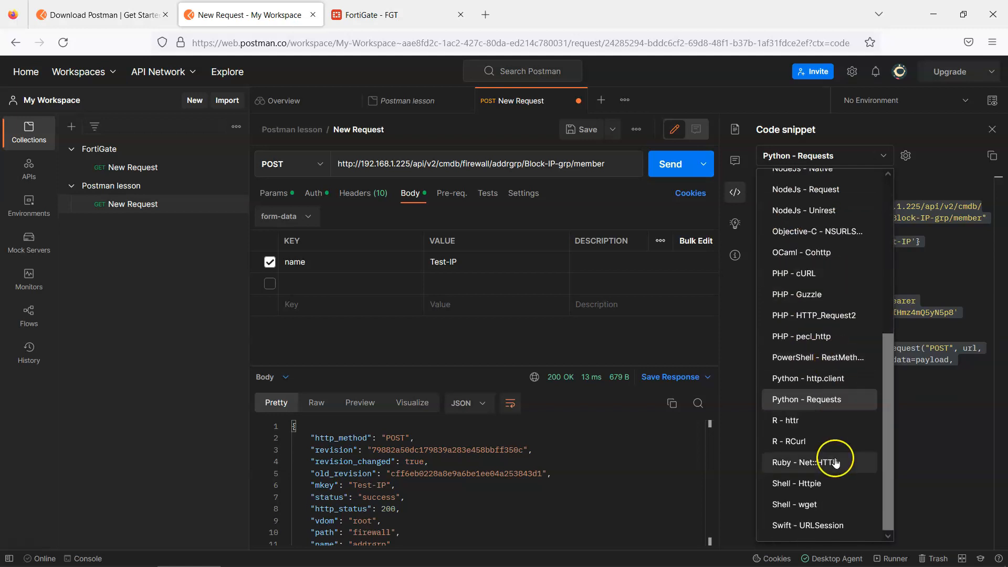
scroll(824, 409, up, 8)
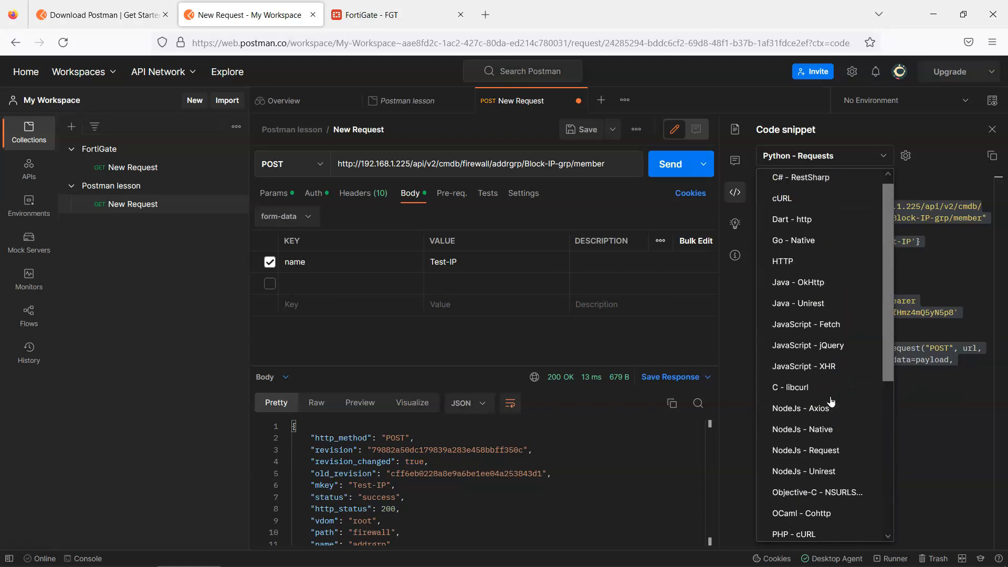
click(786, 206)
drag(902, 243, 799, 203)
key(ctrl+c)
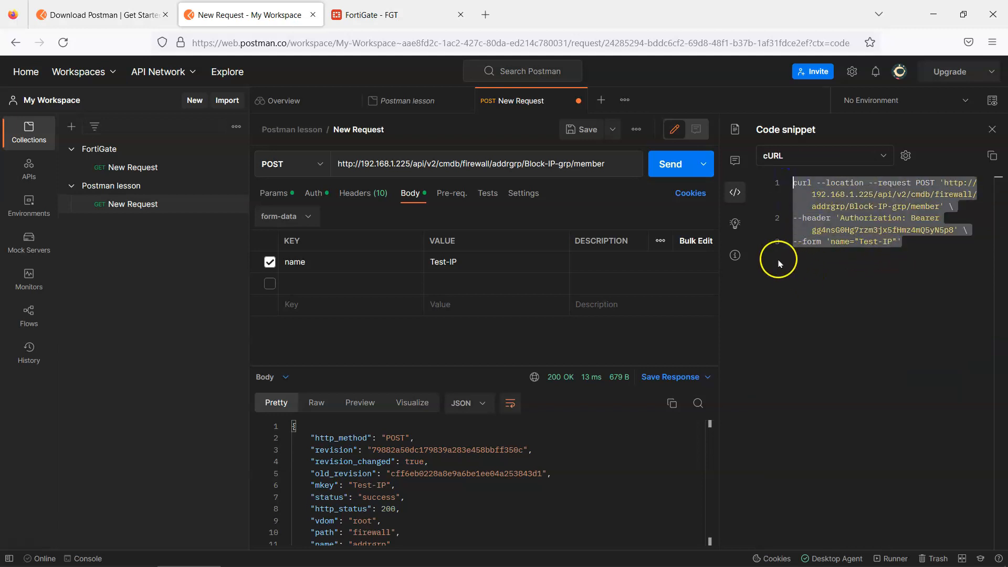
click(850, 288)
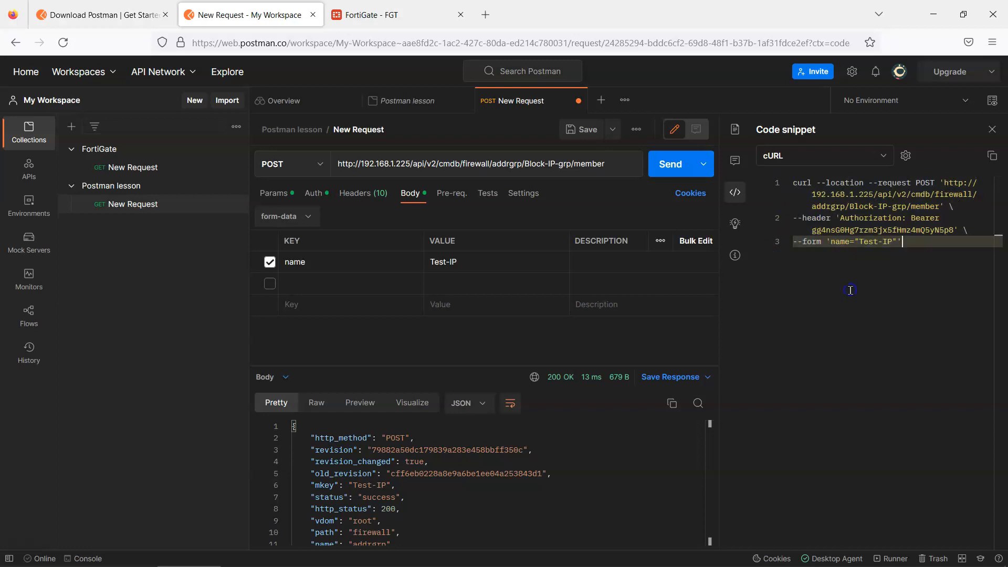
mouse_move(631, 562)
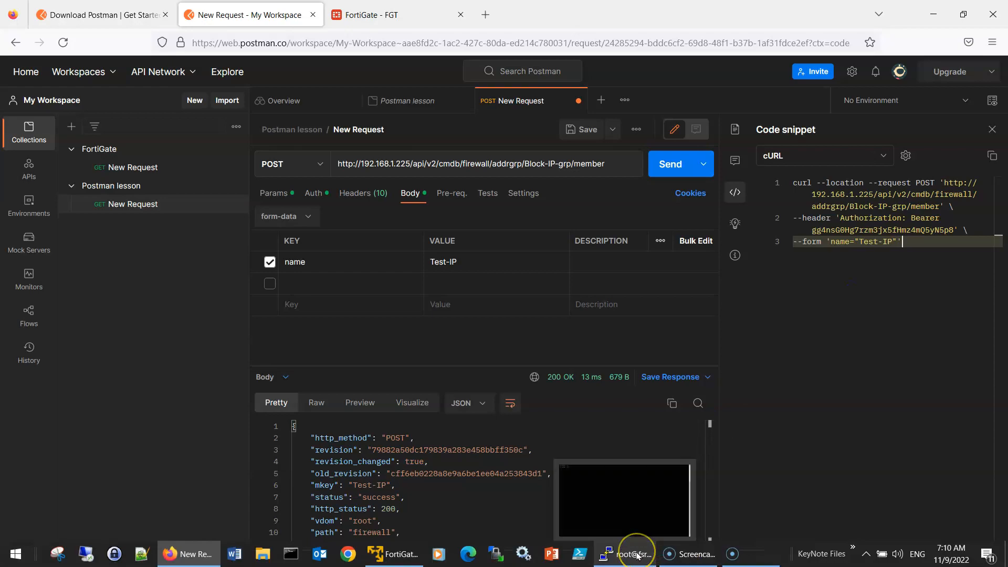
Create block-ip.sh in vi containing the pasted three-line curl command and save it with :wq.
click(637, 555)
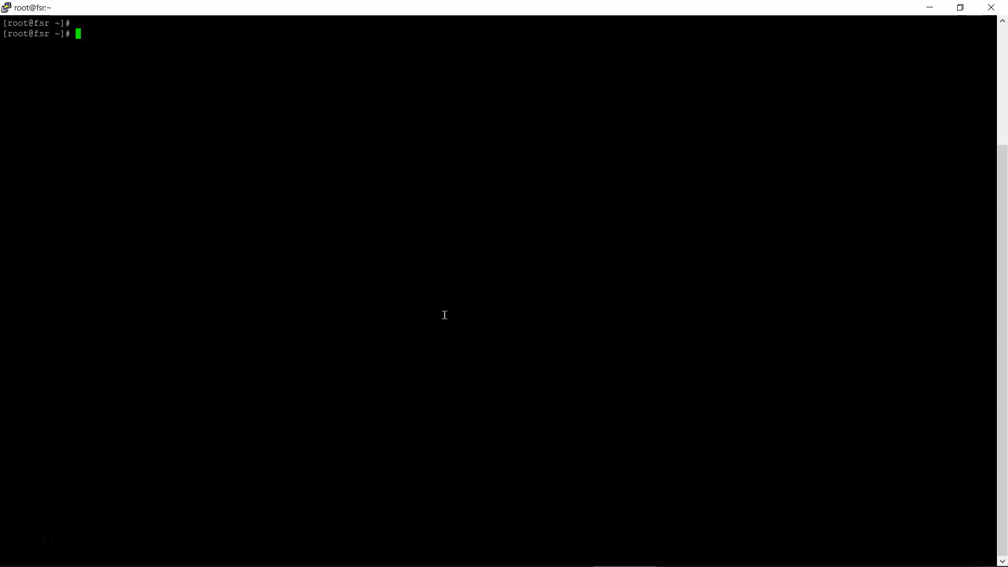
text(vi block-ip.sh)
key(Return)
key(i)
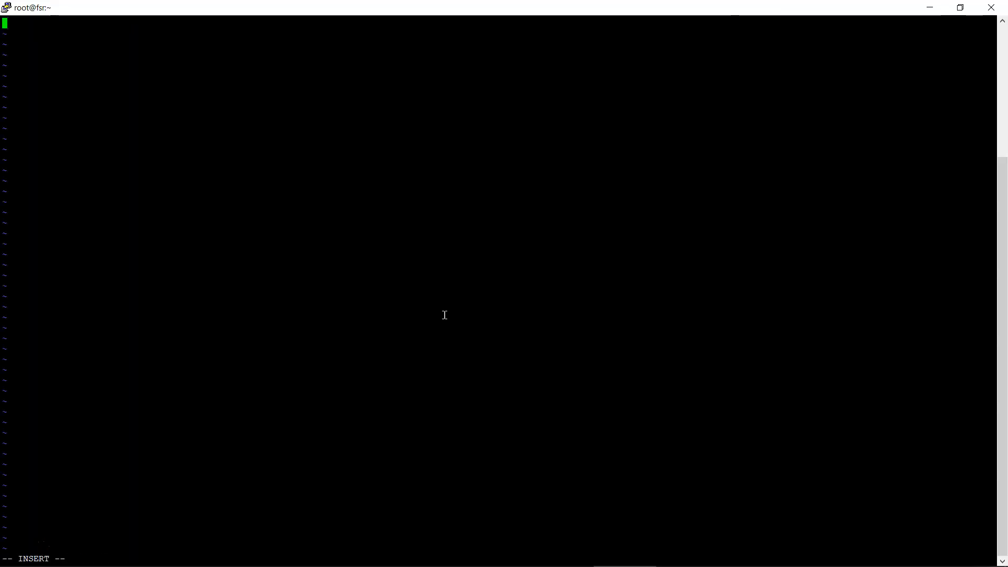
right_click(342, 234)
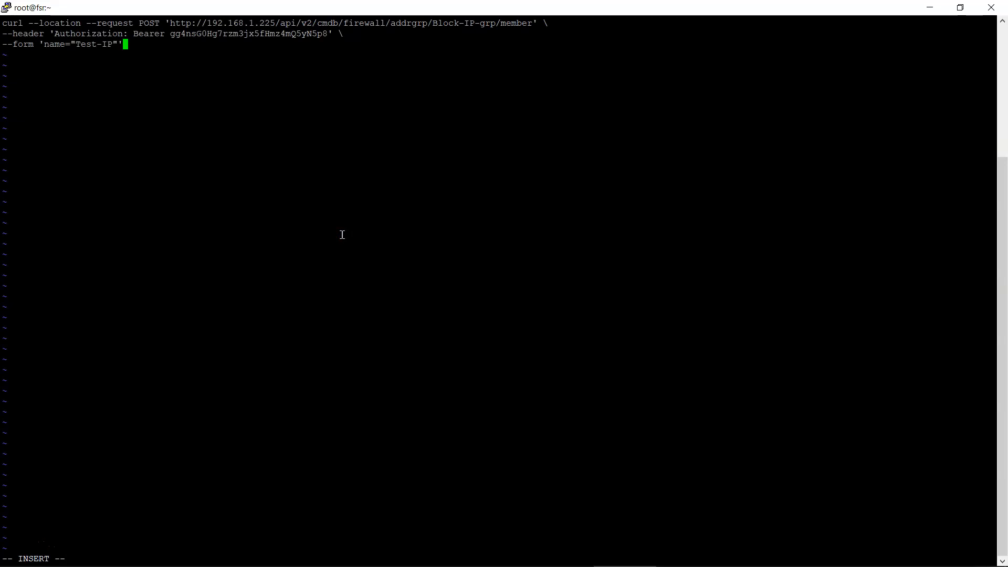
key(Escape)
key(shift+colon)
text(wq)
key(Return)
key(Return)
List files with ls -ltr and check block-ip.sh's current permissions.
text(c)
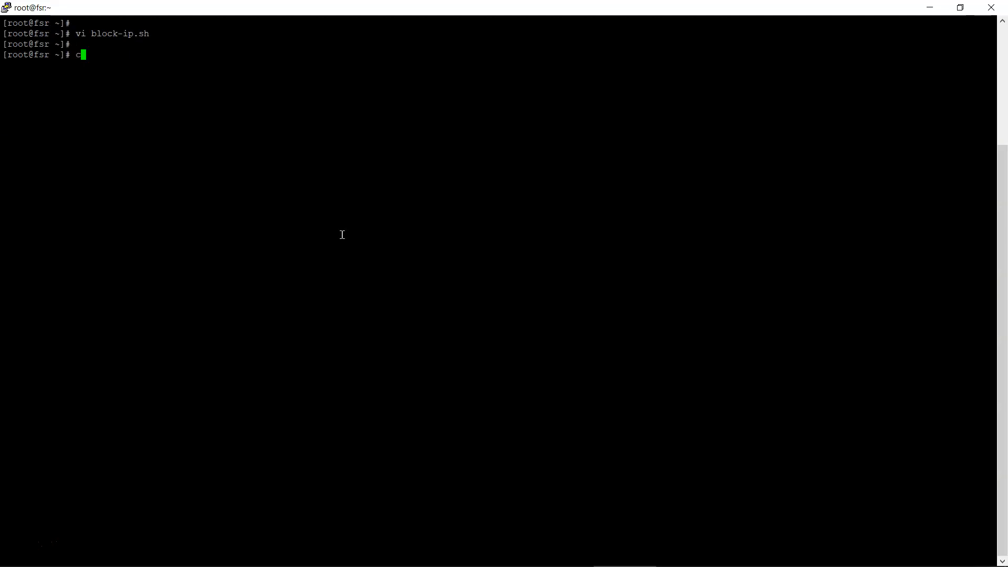
text(hmod)
key(BackSpace)
key(BackSpace)
key(BackSpace)
key(BackSpace)
key(BackSpace)
key(BackSpace)
text(ls -ltr)
key(Return)
double_click(256, 107)
double_click(9, 107)
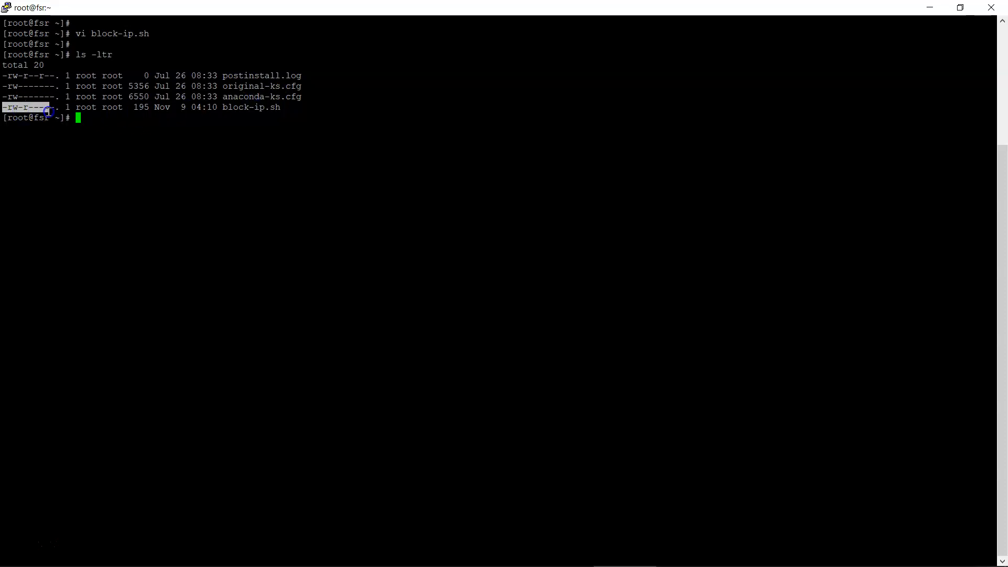
click(87, 119)
click(167, 128)
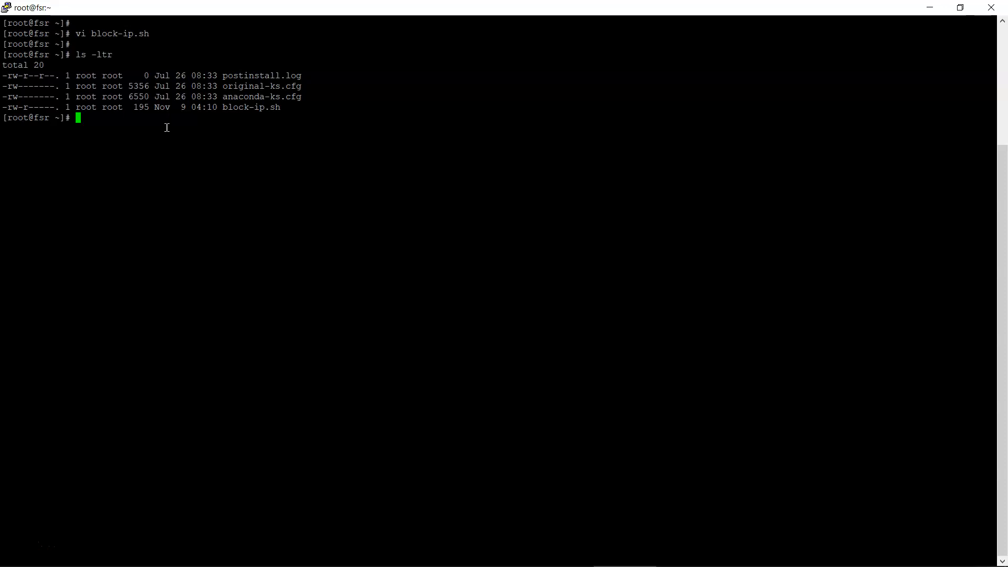
Make block-ip.sh executable with chmod u+x, confirm -rwxr----- via ls -ltr, and enter ./block-ip.sh.
text(chmod u+x blo)
key(Tab)
key(Return)
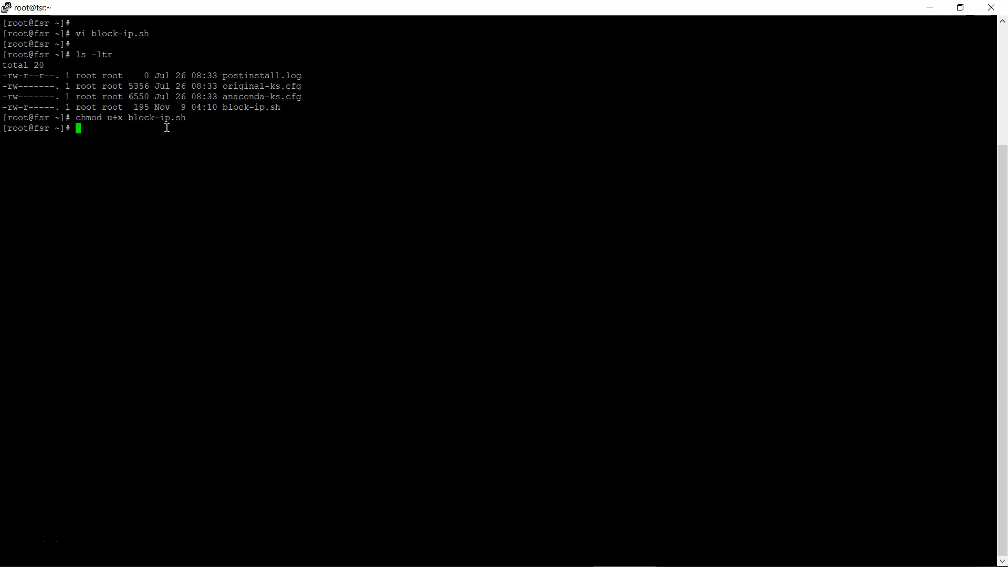
text(ls -ltr)
key(Return)
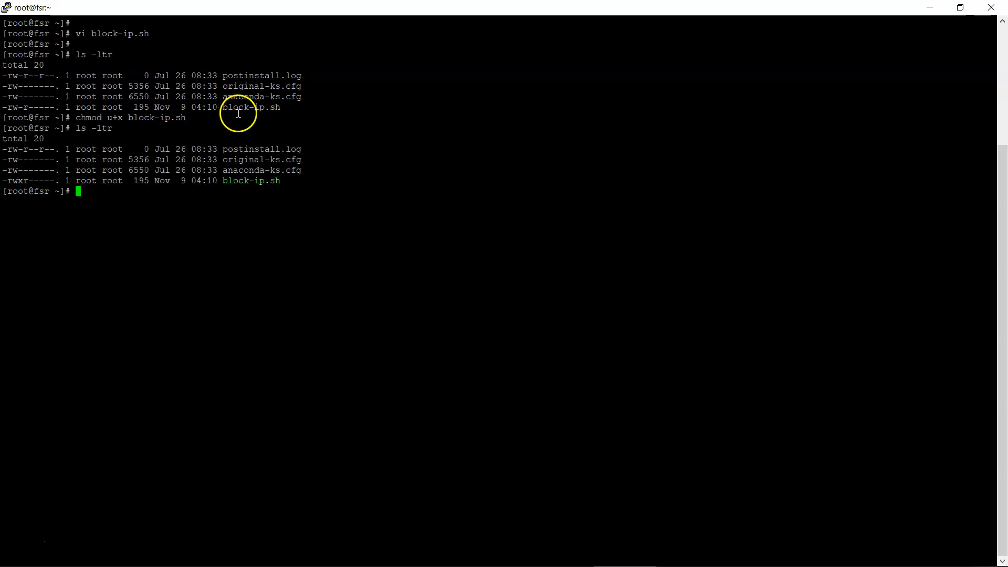
double_click(242, 181)
drag(28, 181, 20, 181)
click(131, 188)
click(192, 188)
text(./block)
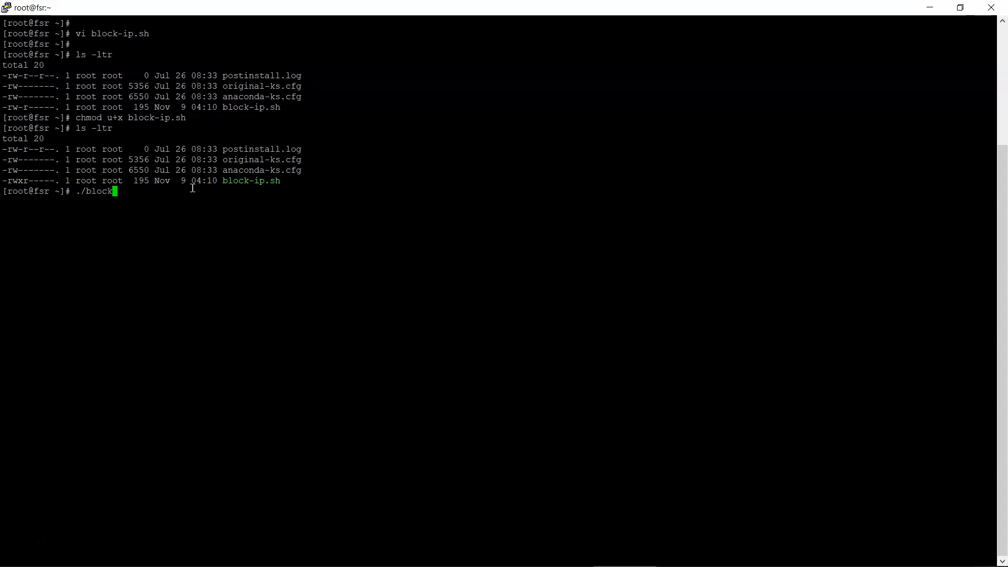
text(-ip.sh)
Run ./block-ip.sh and examine the cli_error about XSS vulnerability characters.
key(Return)
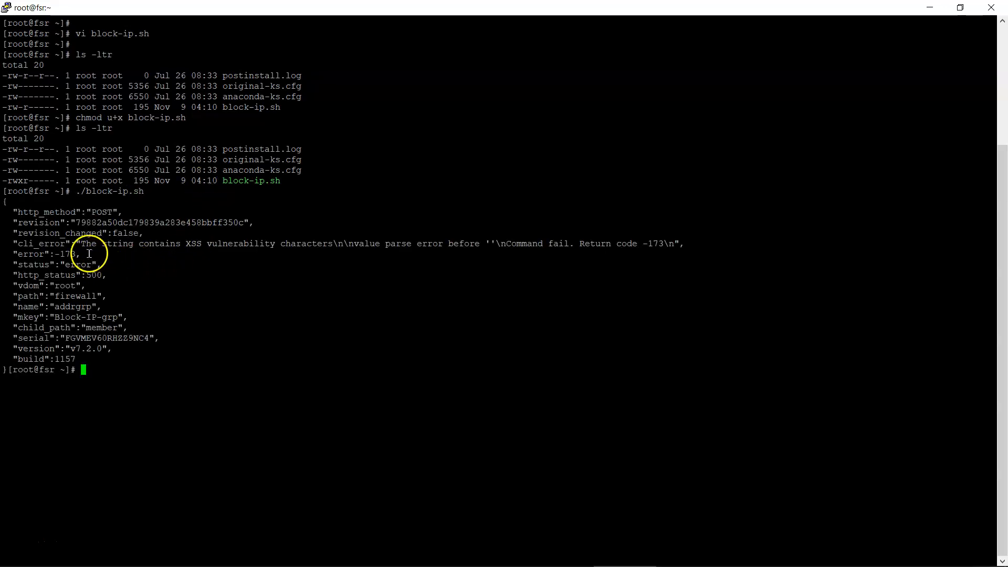
drag(87, 241, 685, 243)
click(685, 245)
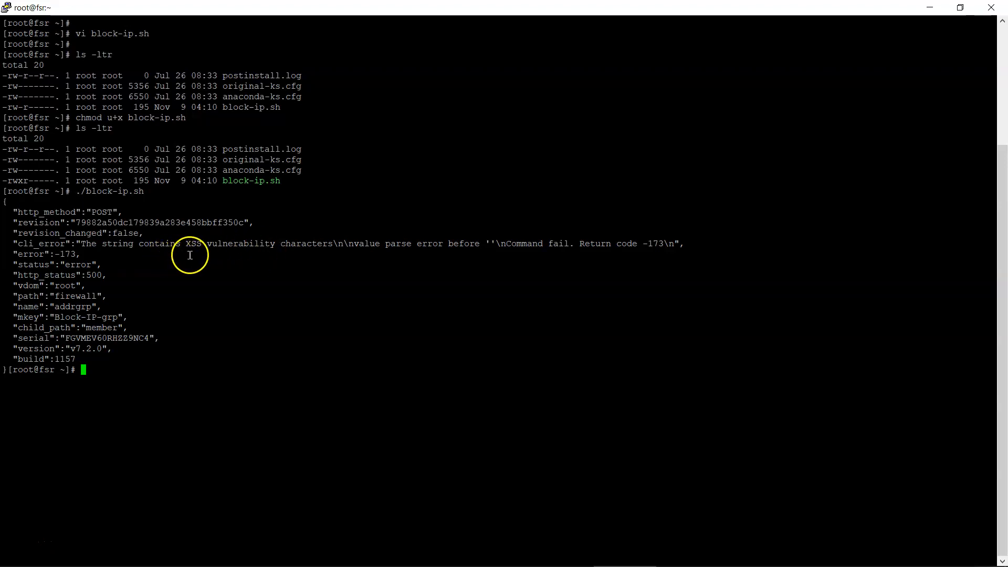
drag(190, 249, 281, 249)
click(277, 252)
Print block-ip.sh with cat and compare its form line against the empty quotes in the error.
text(cat )
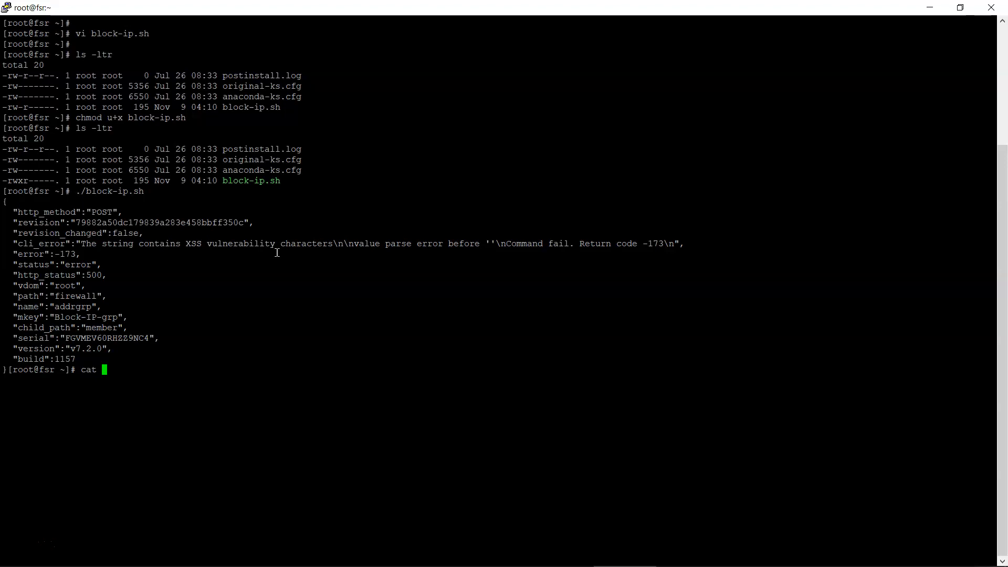
text(block-ip.sh)
key(Return)
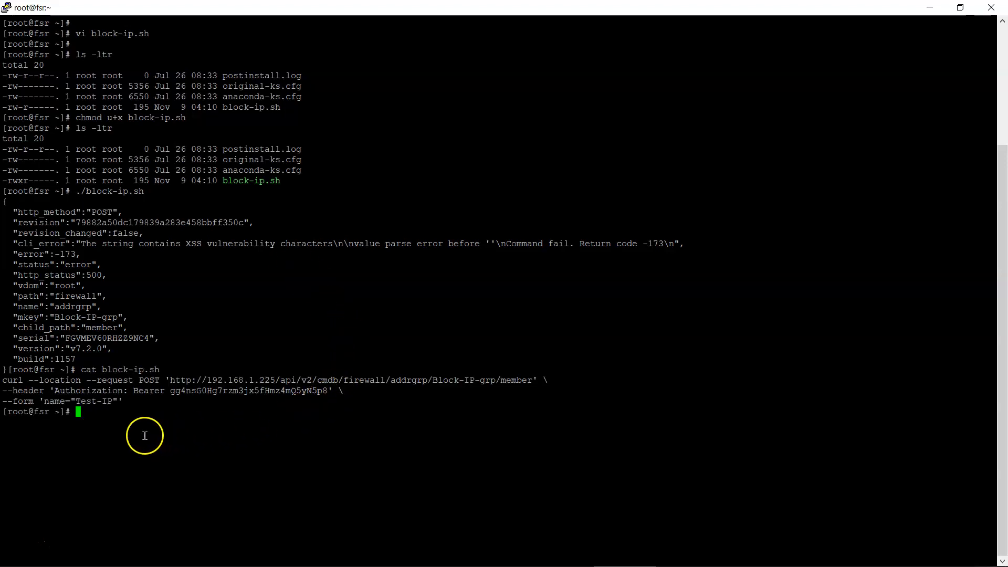
drag(48, 401, 75, 400)
click(115, 400)
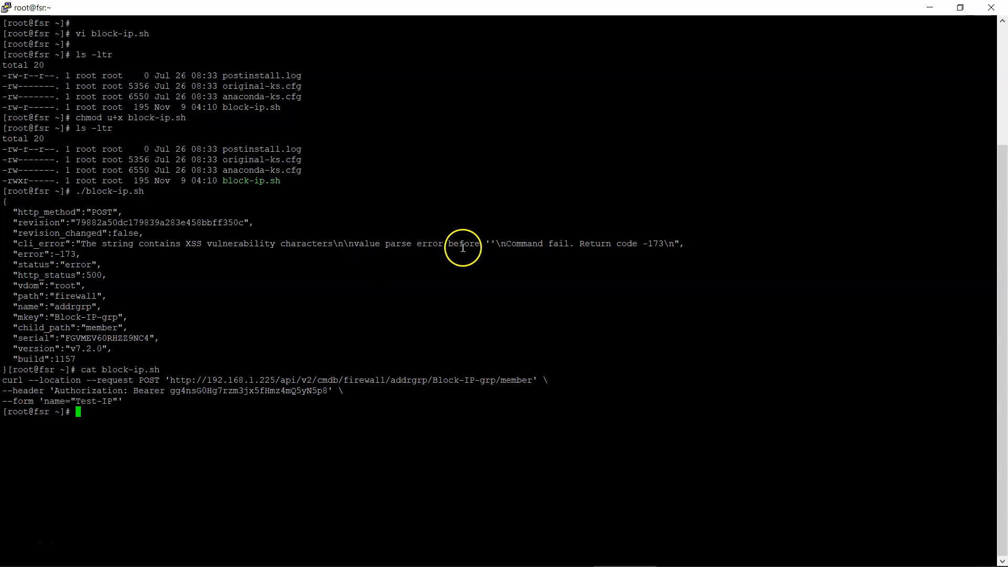
double_click(489, 245)
click(484, 246)
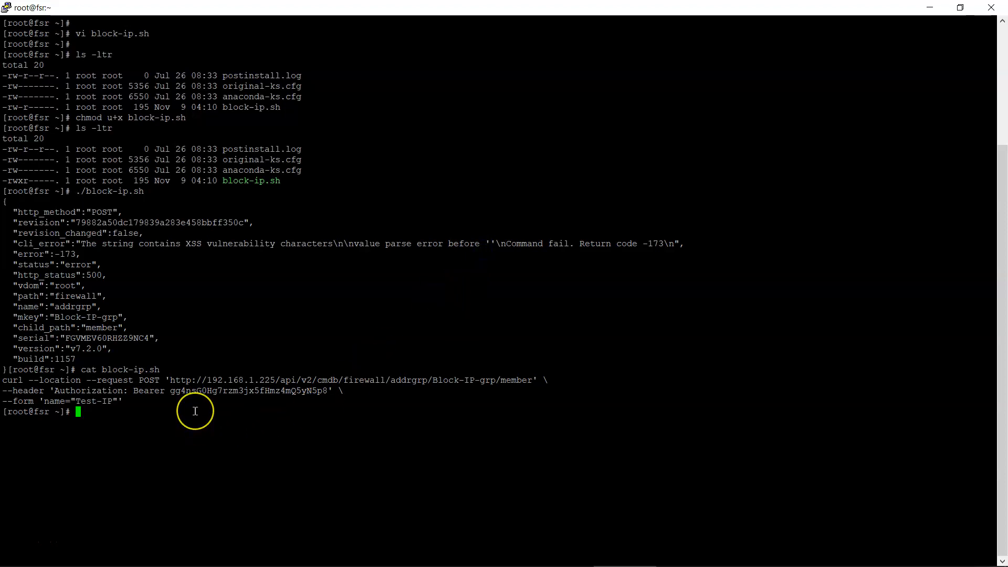
Reopen block-ip.sh in vi from history and move to the form line.
key(Up)
key(Up)
key(Up)
key(Up)
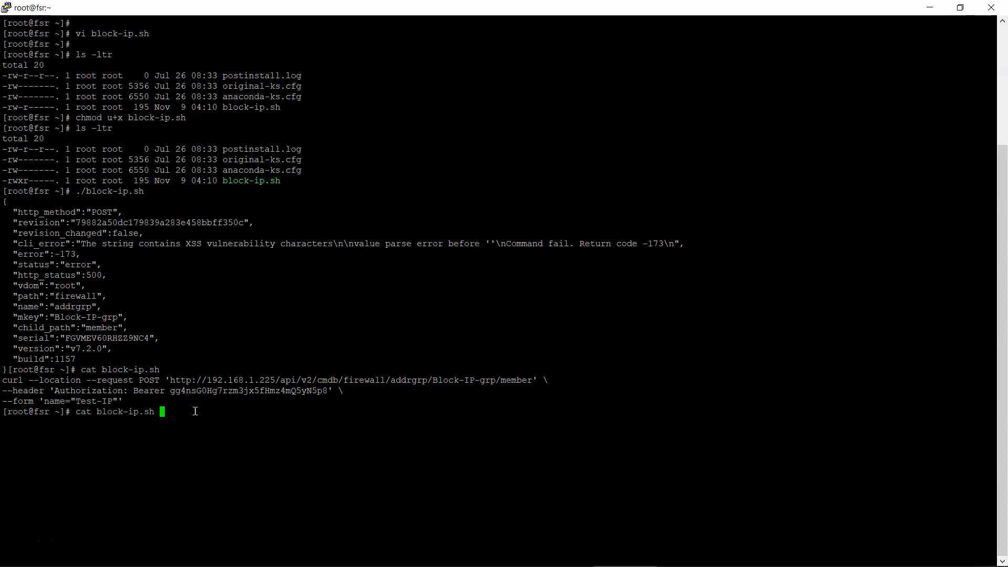
key(Up)
key(Up)
key(Return)
key(Down)
key(Down)
key(Right)
key(Right)
key(Right)
key(Right)
Delete the stray double quote so the form reads name=Test-IP, and save with :wq.
key(Right)
key(Right)
key(Right)
key(Right)
key(Right)
key(Right)
key(Right)
key(Right)
key(x)
key(Right)
key(Right)
key(Right)
key(Right)
key(Right)
key(Right)
key(Right)
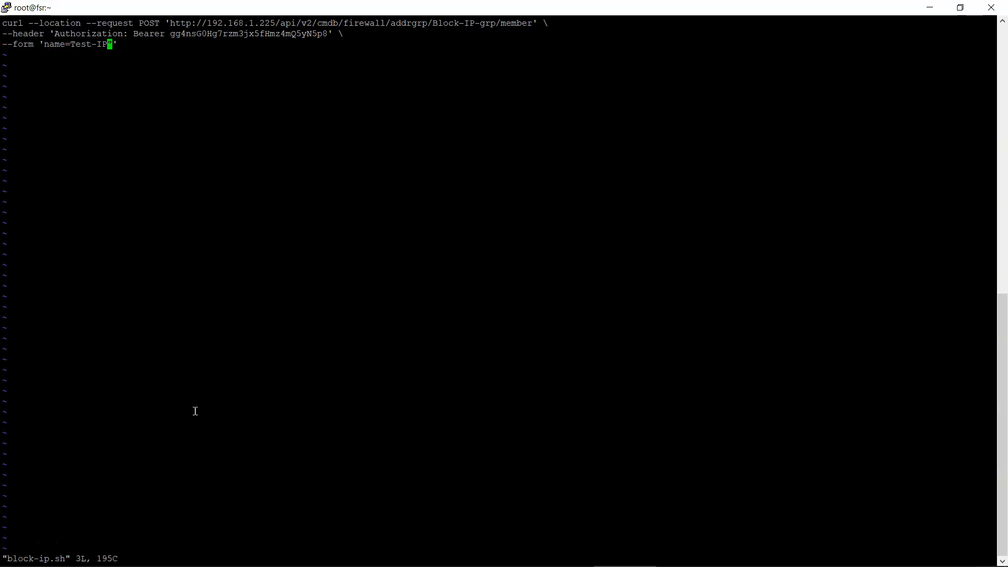
text(:wq)
key(Return)
key(Return)
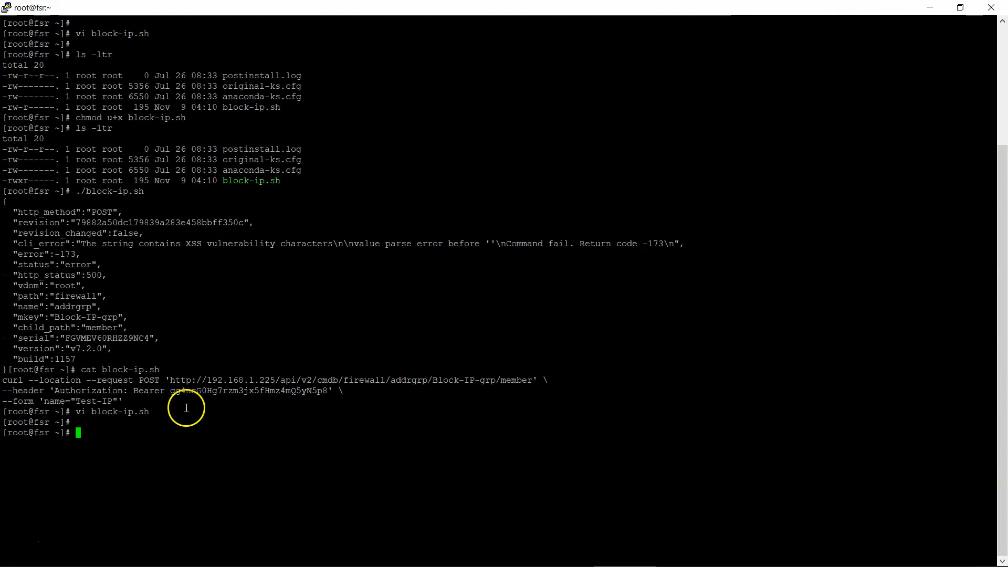
Bring up the FortiGate Addresses list in Firefox showing Block-IP-grp.
mouse_move(271, 566)
click(203, 555)
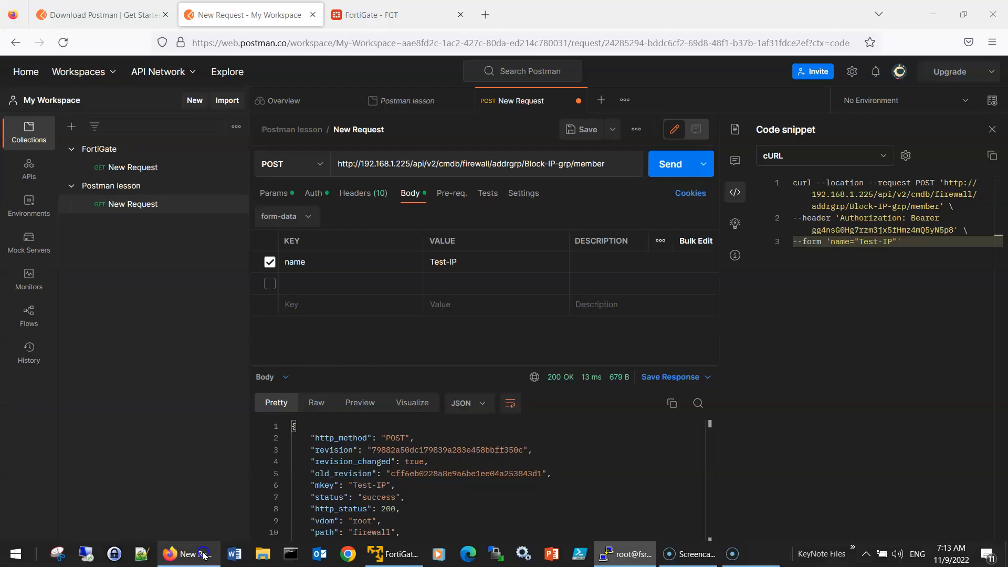
click(388, 14)
scroll(361, 447, down, 2)
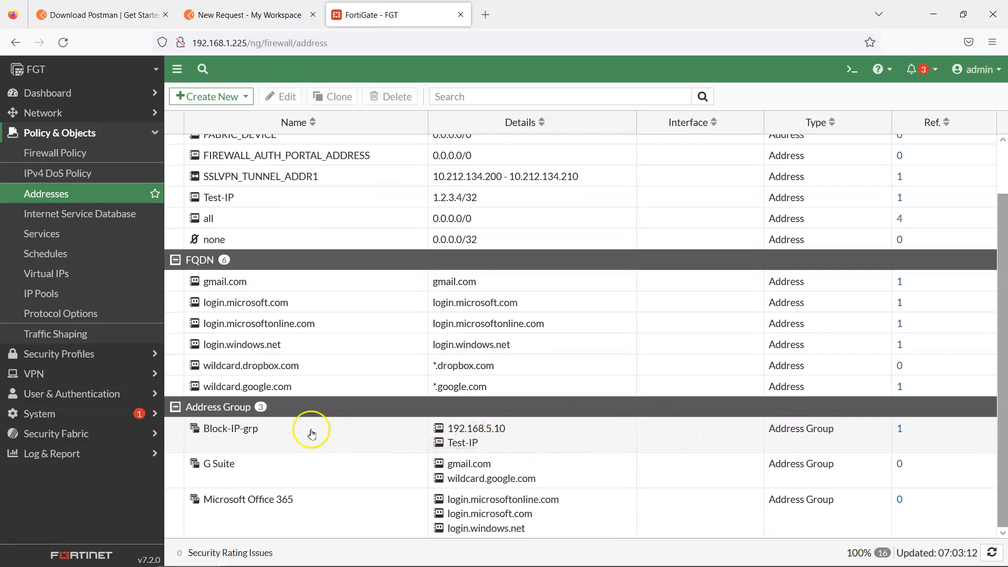
Remove Test-IP from Block-IP-grp, leaving only 192.168.5.10, then return to PuTTY.
double_click(236, 428)
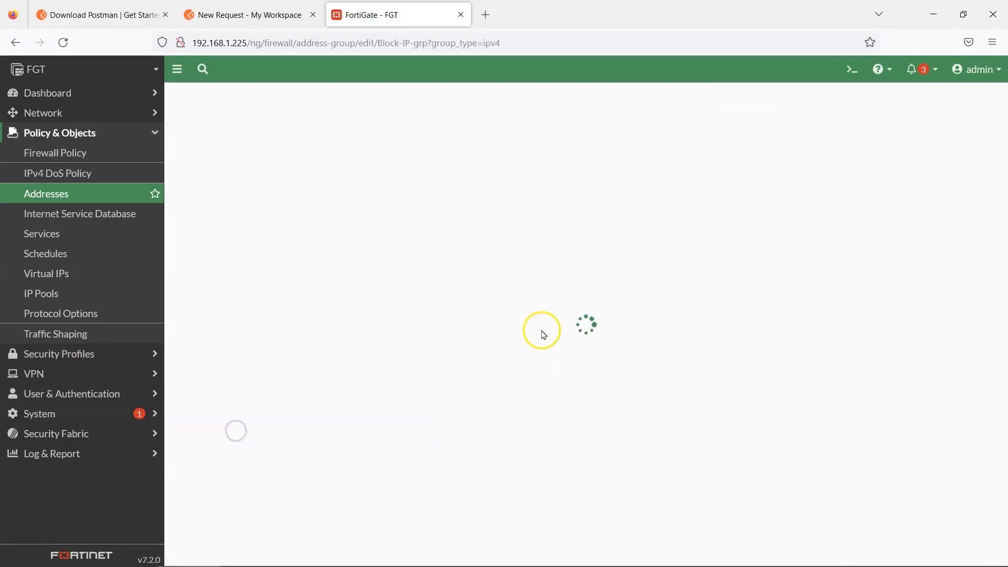
click(498, 194)
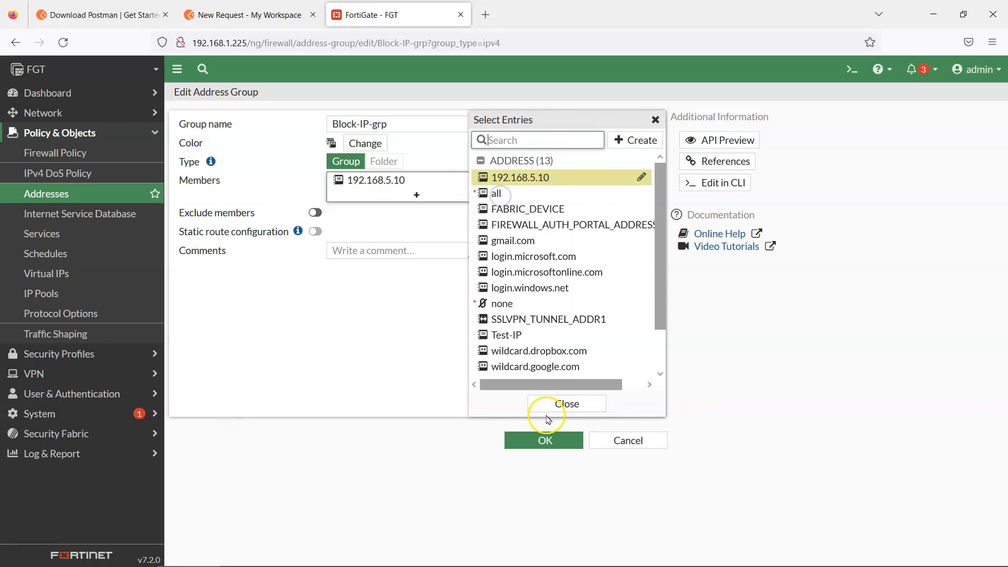
click(544, 439)
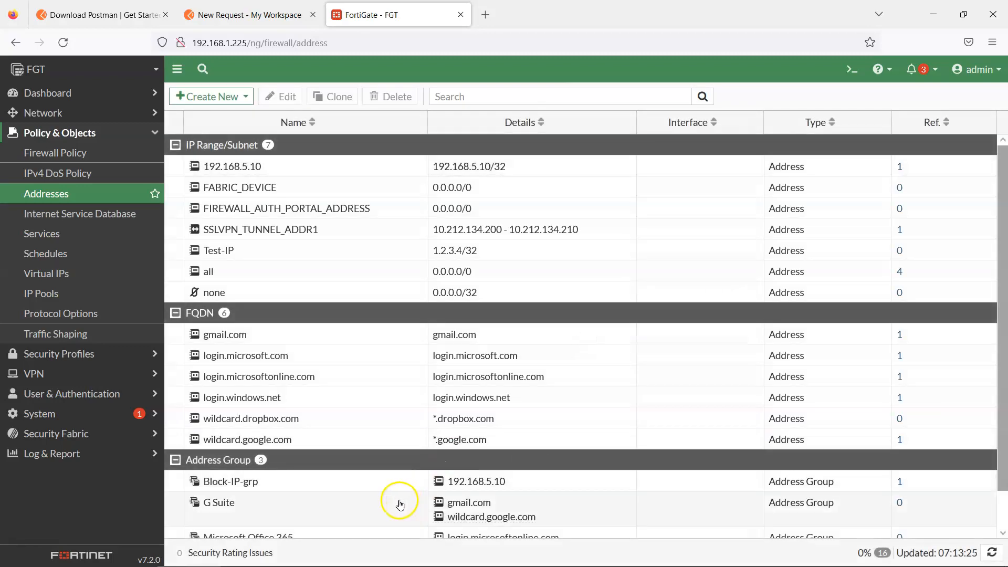
key(alt+Tab)
Rerun ./block-ip.sh and confirm it returns success with mkey Test-IP.
key(Up)
key(Up)
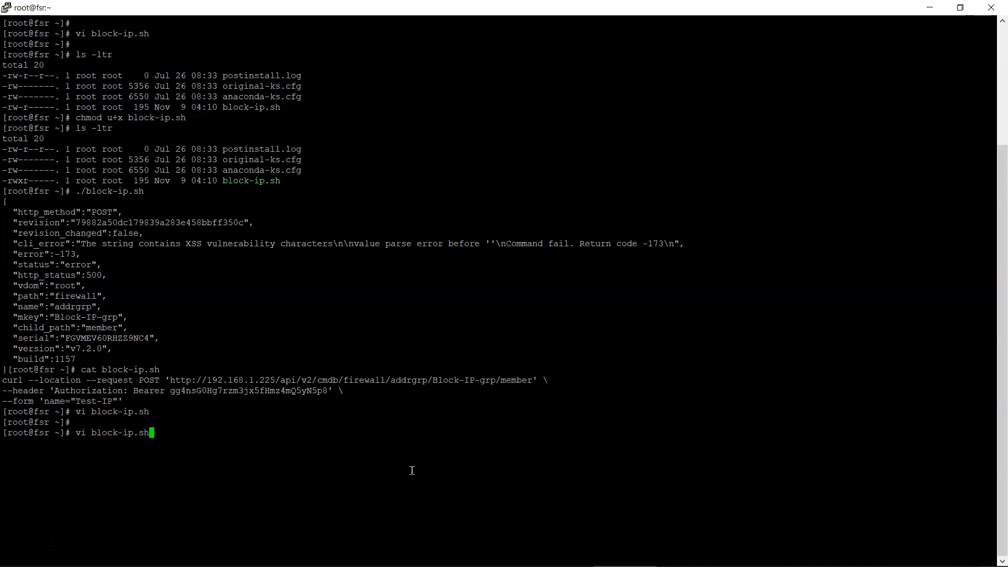
key(Up)
key(Return)
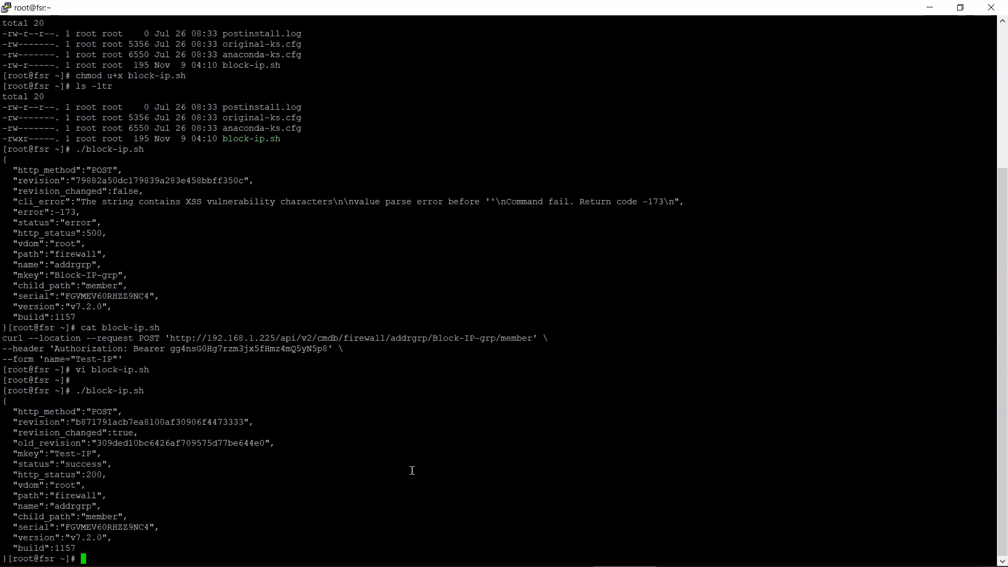
double_click(69, 454)
Reload the FortiGate Addresses page to confirm Test-IP is back in Block-IP-grp.
key(alt+Tab)
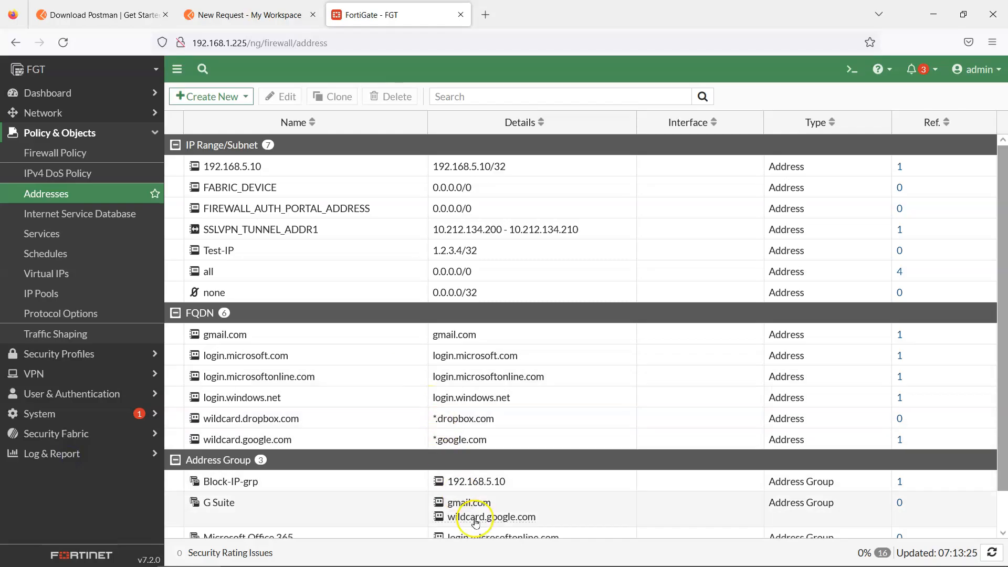
click(61, 42)
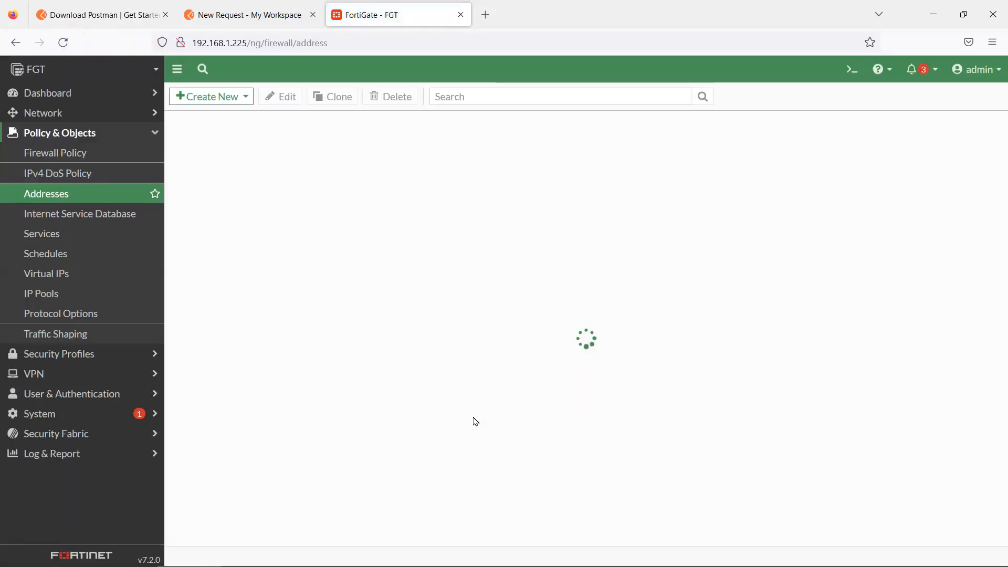
scroll(474, 420, down, 2)
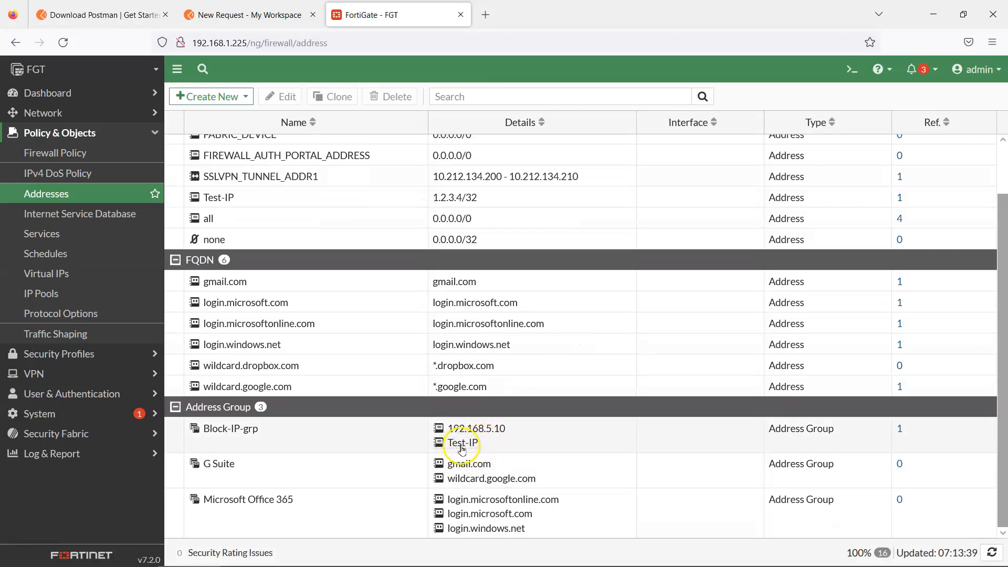
key(alt+Tab)
click(471, 435)
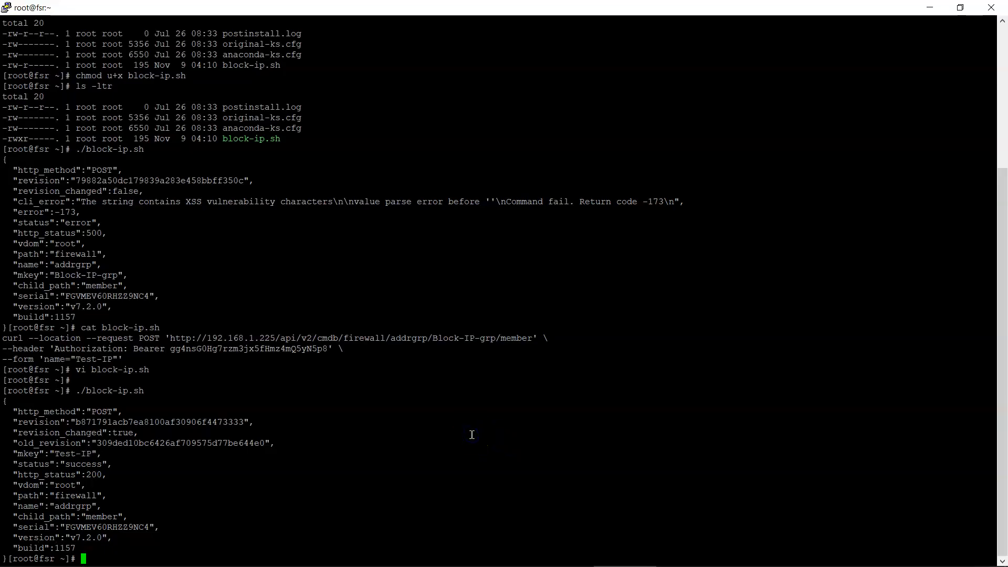
Restore PuTTY to a floating window, move it top-left and widen it.
double_click(343, 10)
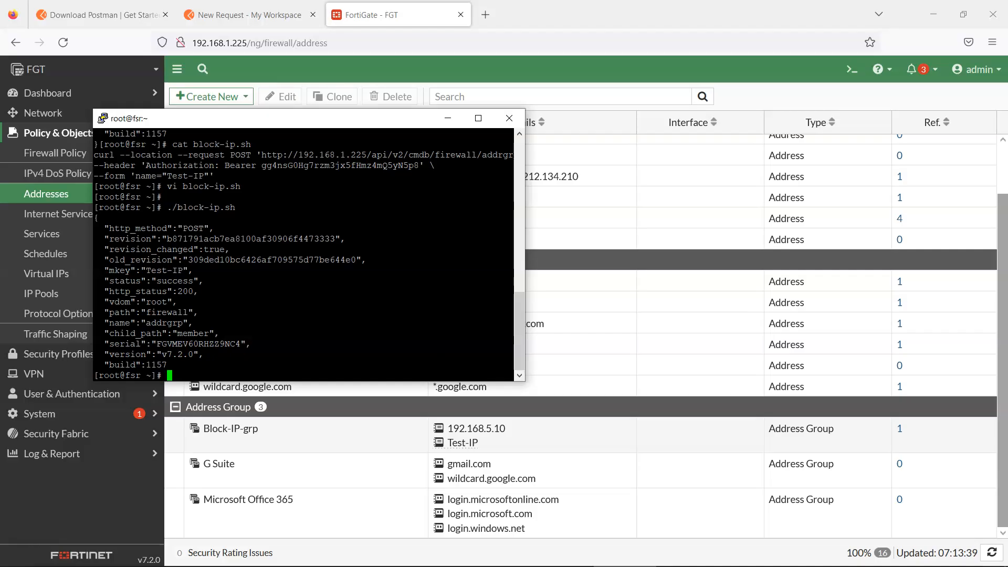
drag(414, 124, 346, 18)
drag(457, 99, 981, 103)
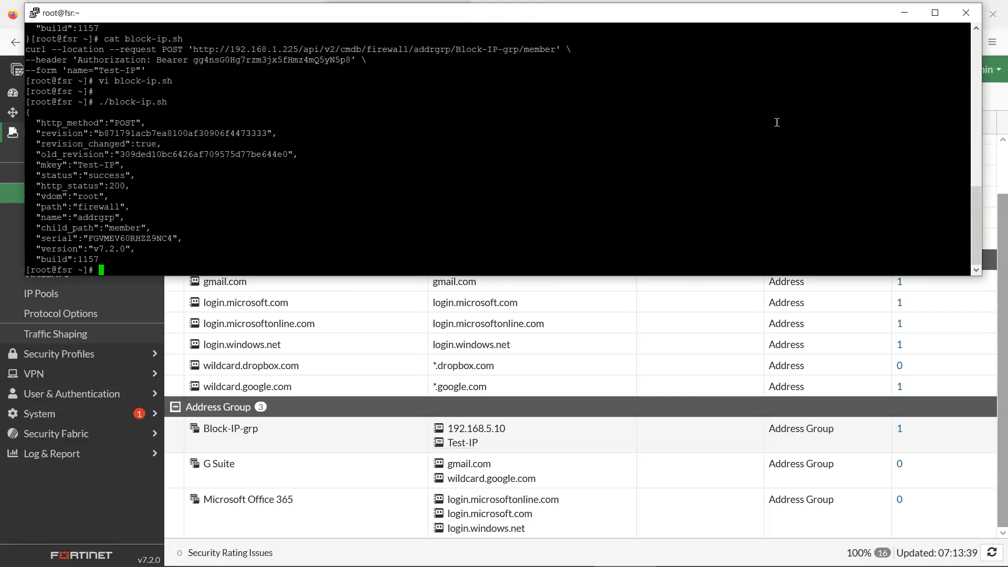
Make a trial edit to block-ip.sh's line 3 in vi, then discard it with :q!
key(Up)
key(Up)
key(Return)
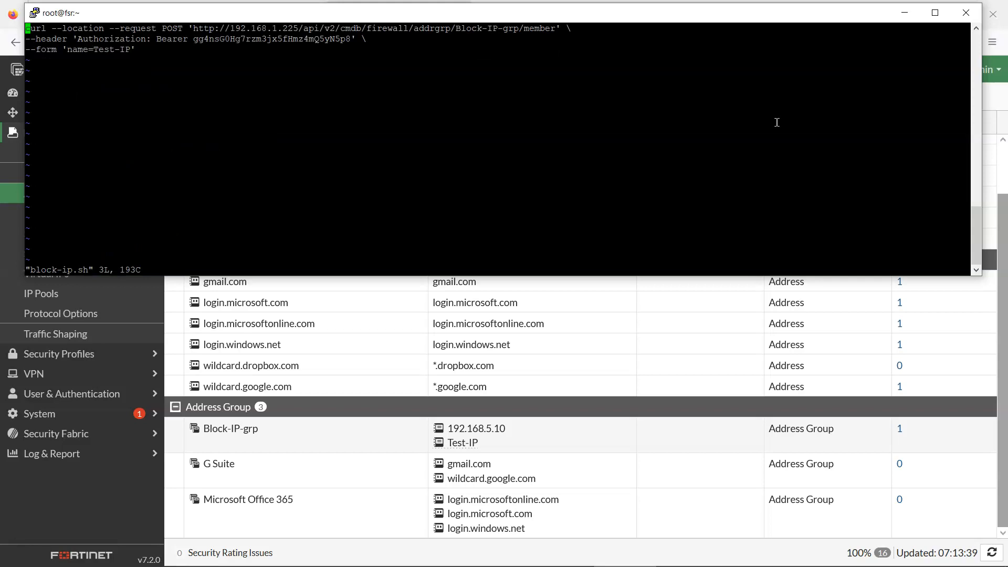
key(Right)
key(Right)
key(x)
key(x)
key(minus)
key(j)
key(l)
key(l)
key(l)
key(l)
text(:Q!)
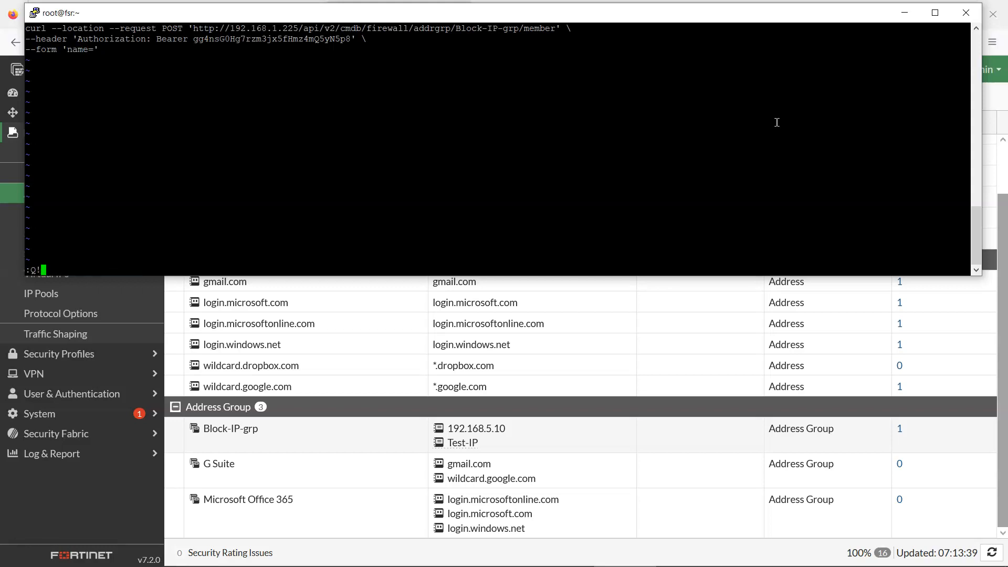
key(Return)
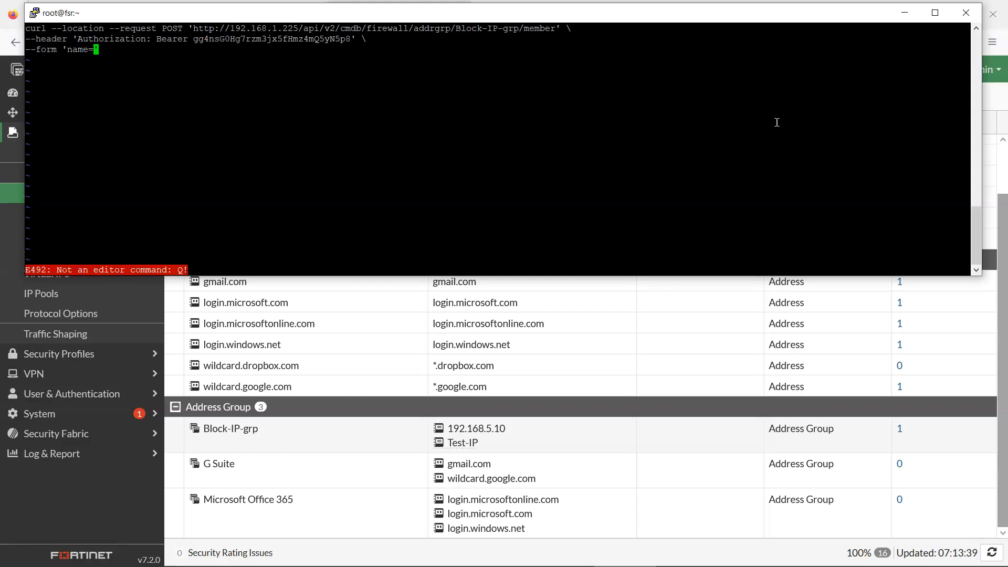
text(:q!)
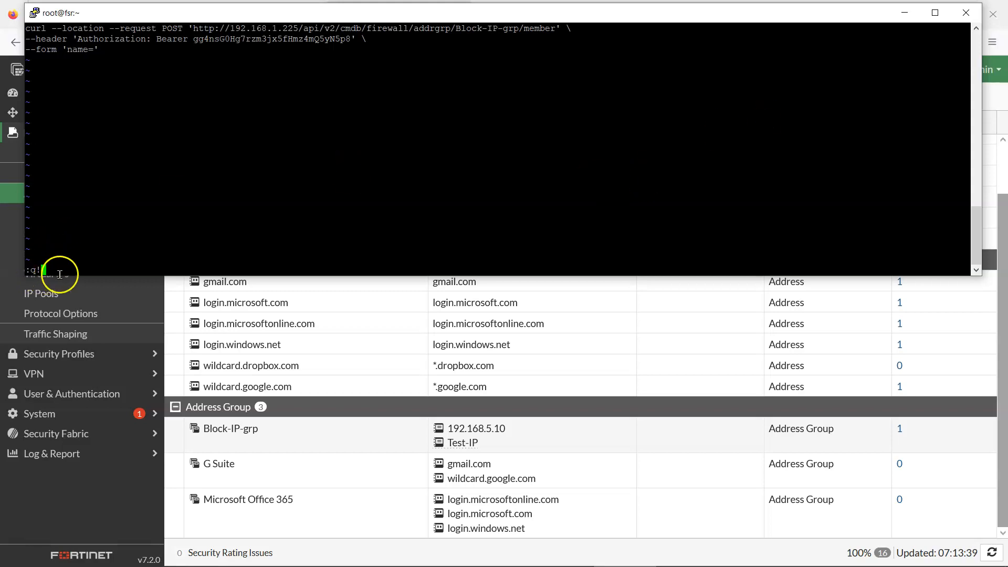
key(Return)
Replace Test-IP on the form line with $1 in vi and save with :wq.
key(Up)
key(Return)
key(Down)
key(Down)
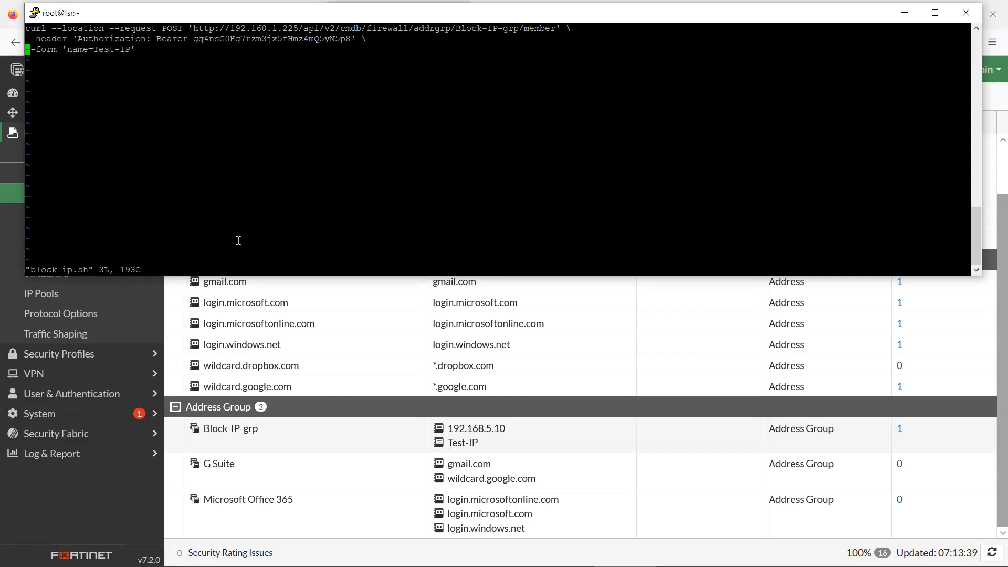
key(Right)
key(Right)
key(Right)
key(Right)
key(Right)
key(Right)
key(Right)
key(Right)
key(Right)
key(Right)
key(Right)
key(Left)
key(Left)
key(x)
key(i)
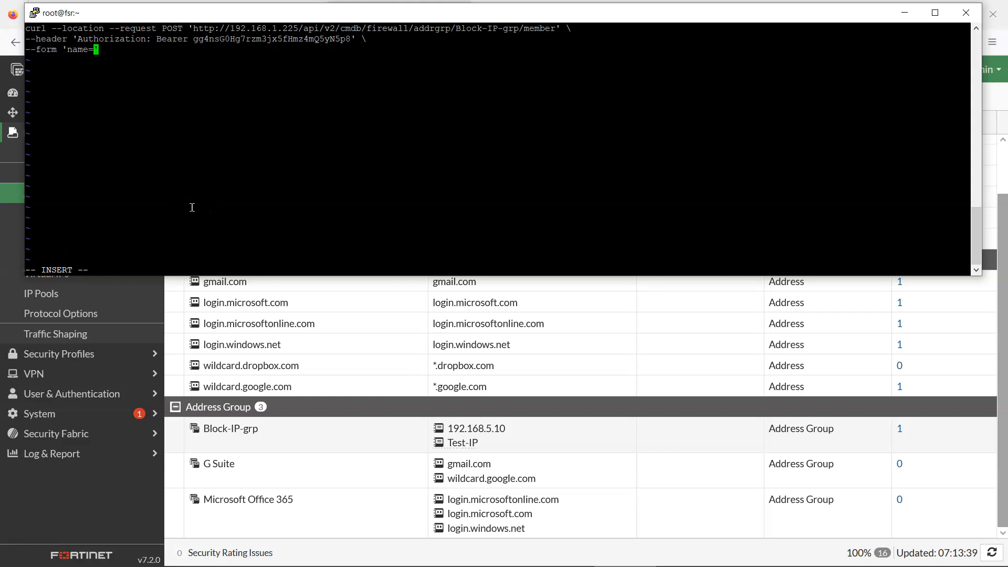
text($1)
key(Escape)
key(shift+colon)
text(wq)
key(Return)
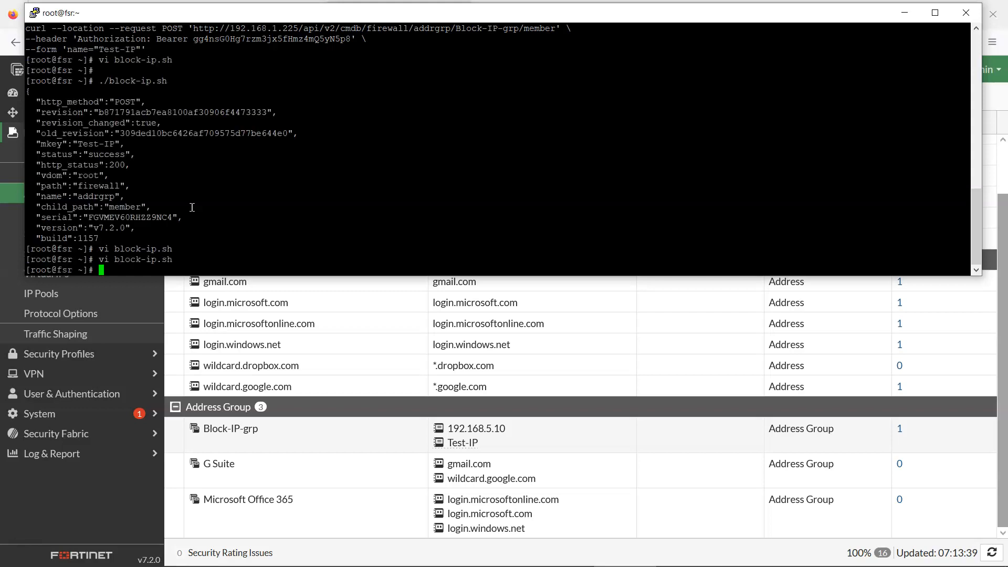
Reopen block-ip.sh to verify name=$1, then quit vi with :q.
key(Up)
key(Return)
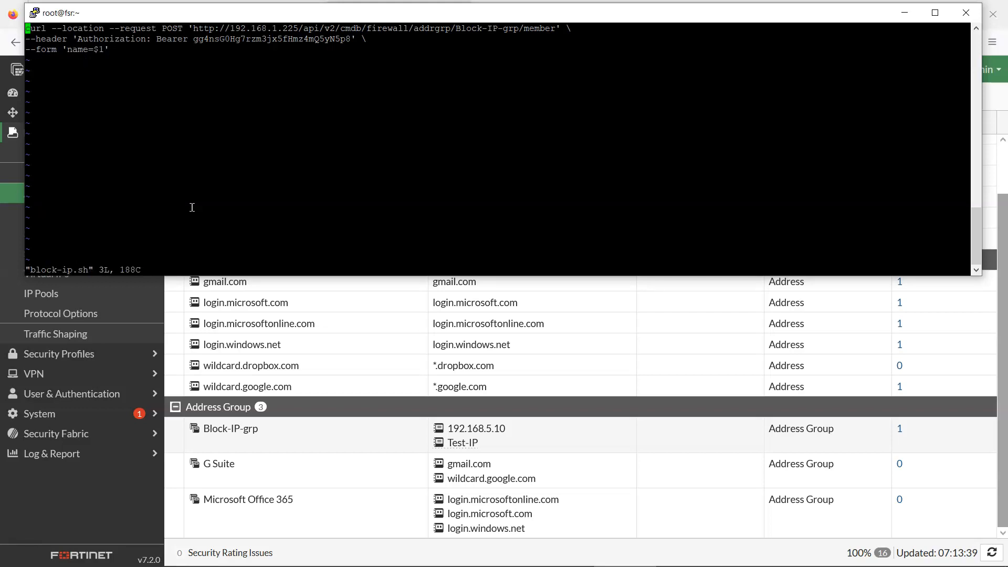
key(shift+colon)
text(q!)
key(Return)
key(Return)
Run ./block-ip.sh and examine the parse error citing the literal $1.
key(Up)
key(Up)
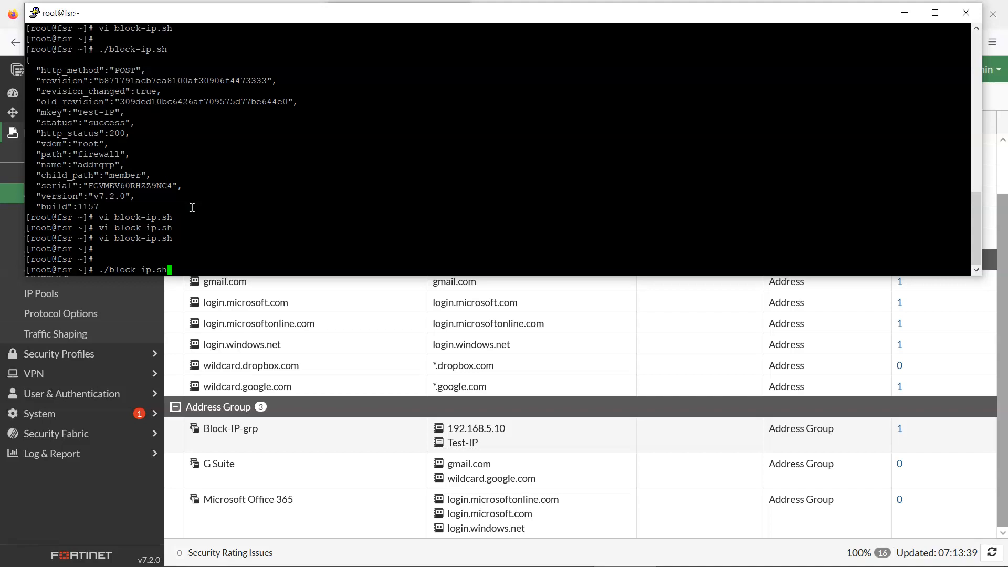
key(Return)
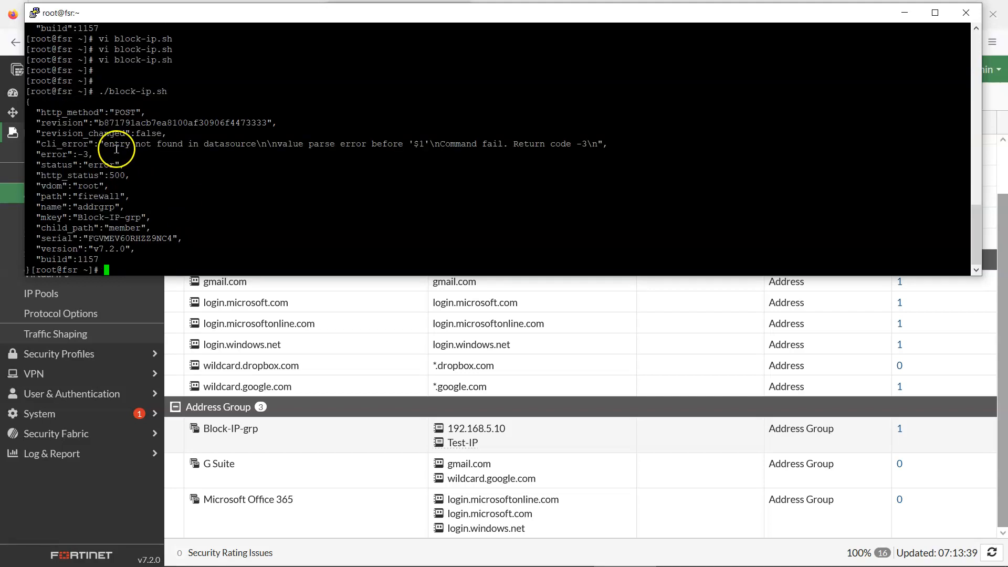
drag(109, 144, 240, 145)
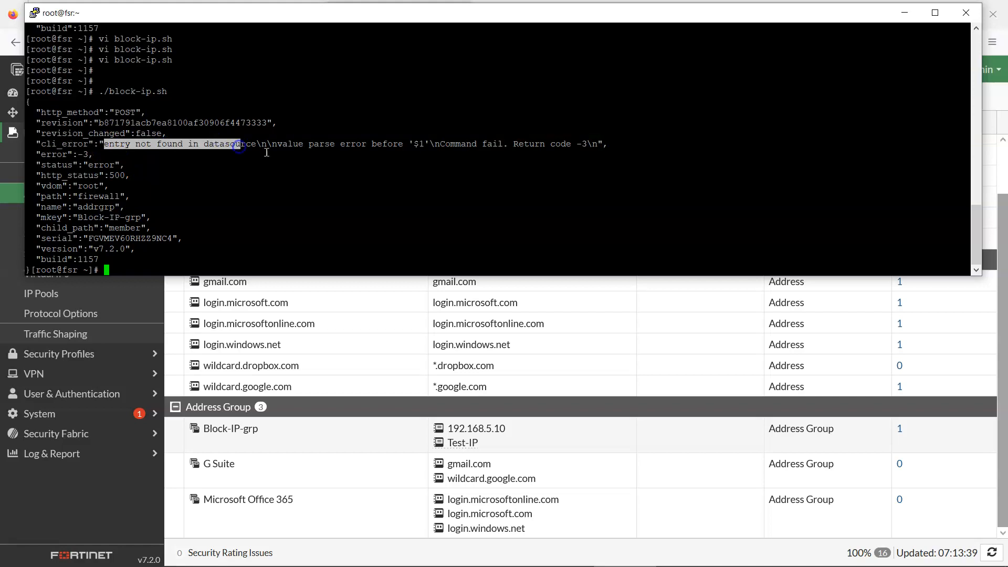
drag(410, 144, 424, 144)
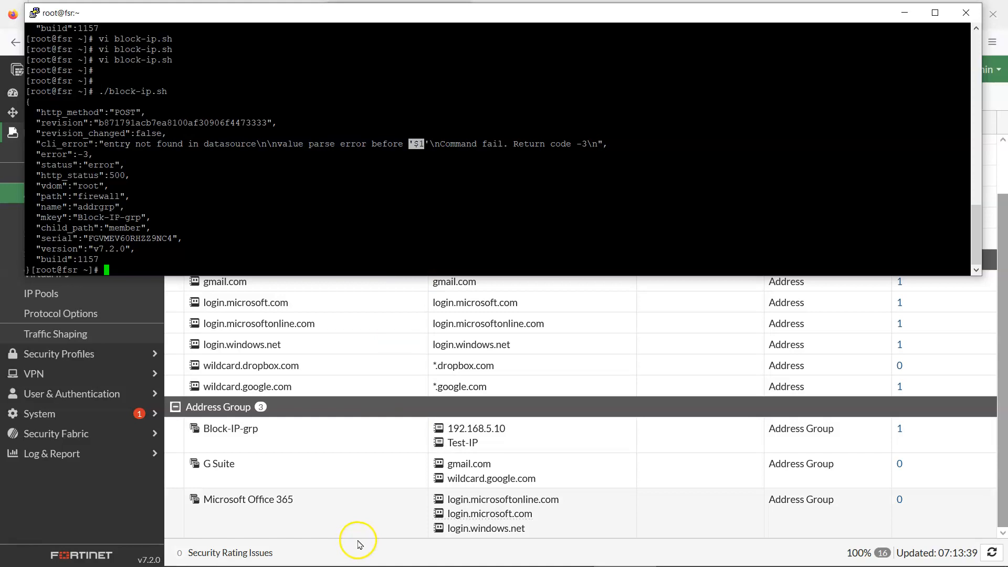
Reload the FortiGate Addresses list and open Block-IP-grp for editing.
click(403, 457)
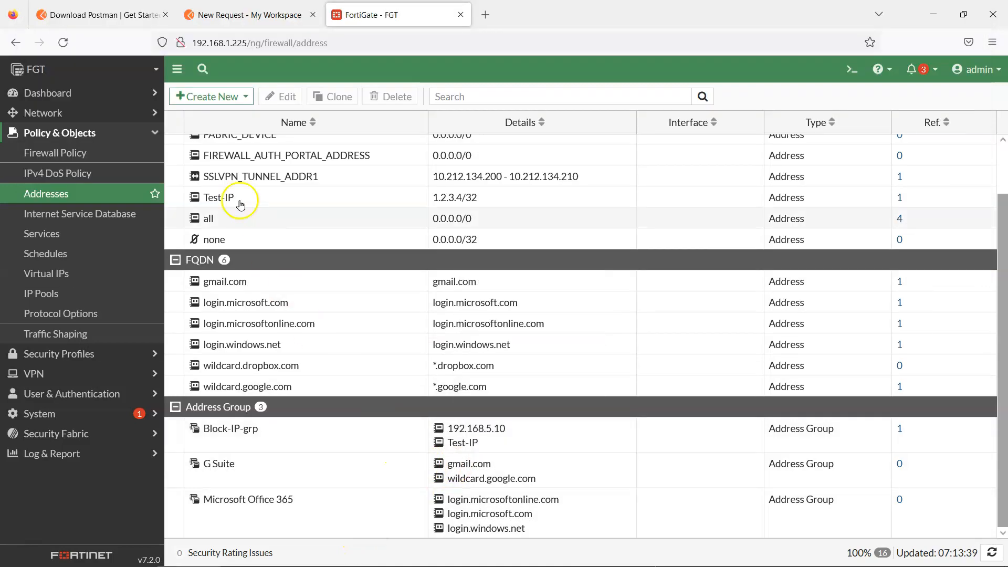
click(64, 42)
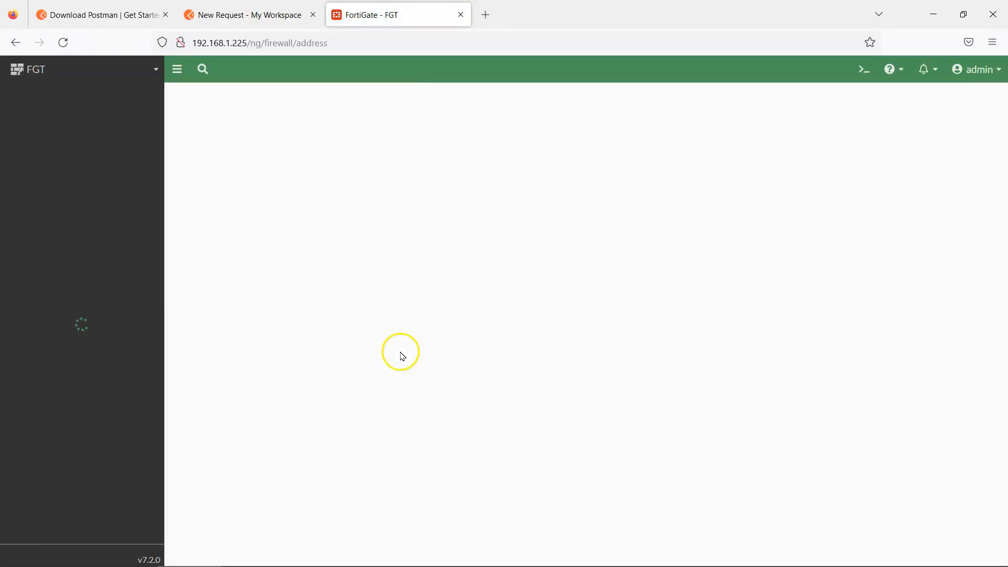
scroll(485, 427, down, 1)
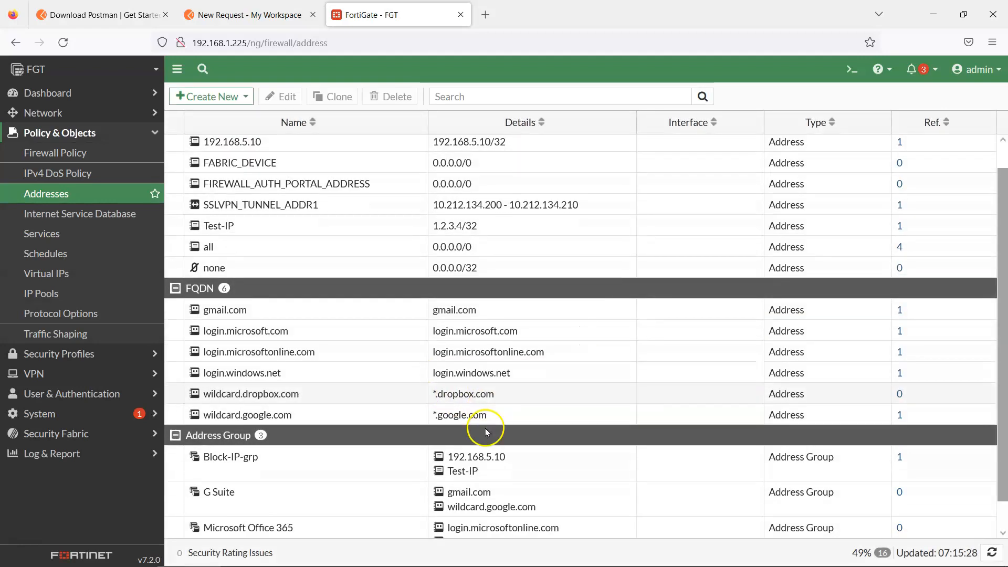
scroll(485, 431, down, 1)
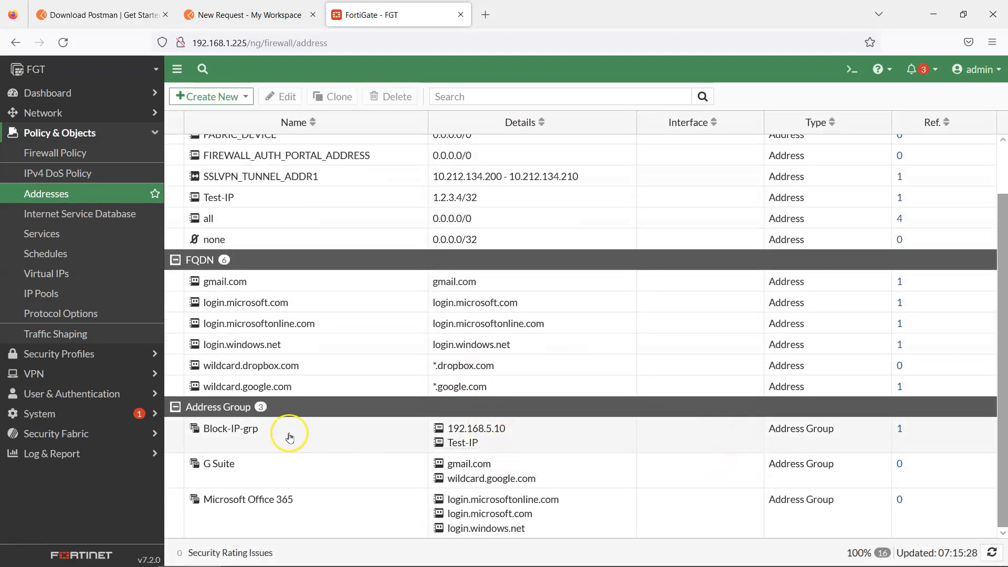
click(236, 432)
double_click(237, 432)
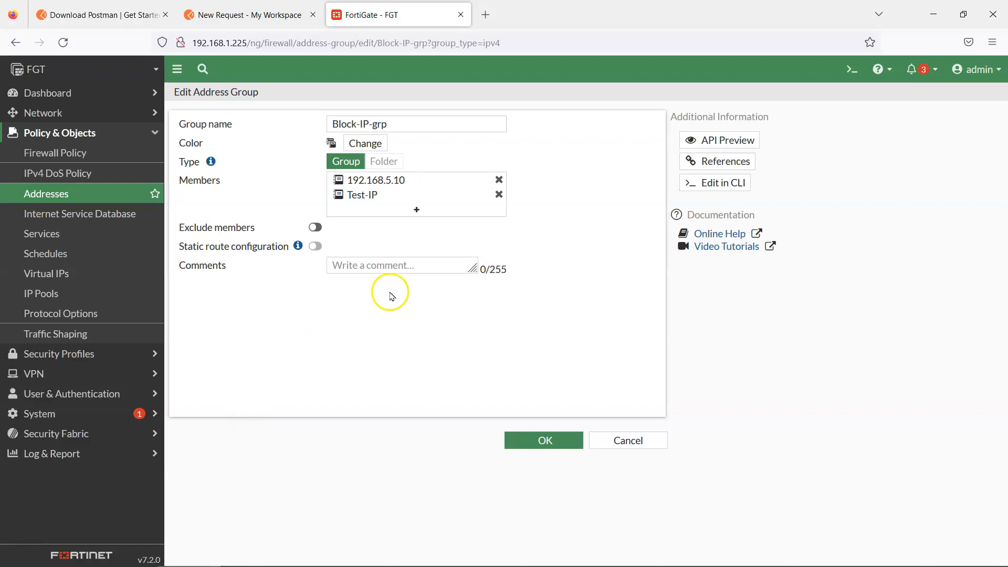
Remove both 192.168.5.10 and Test-IP from the group, save, and reload the list.
click(499, 179)
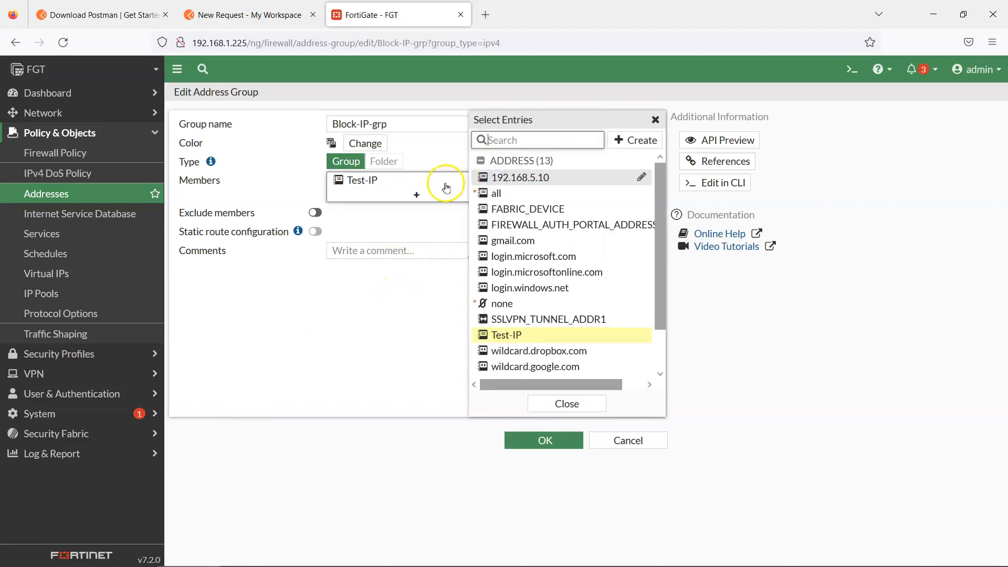
click(655, 120)
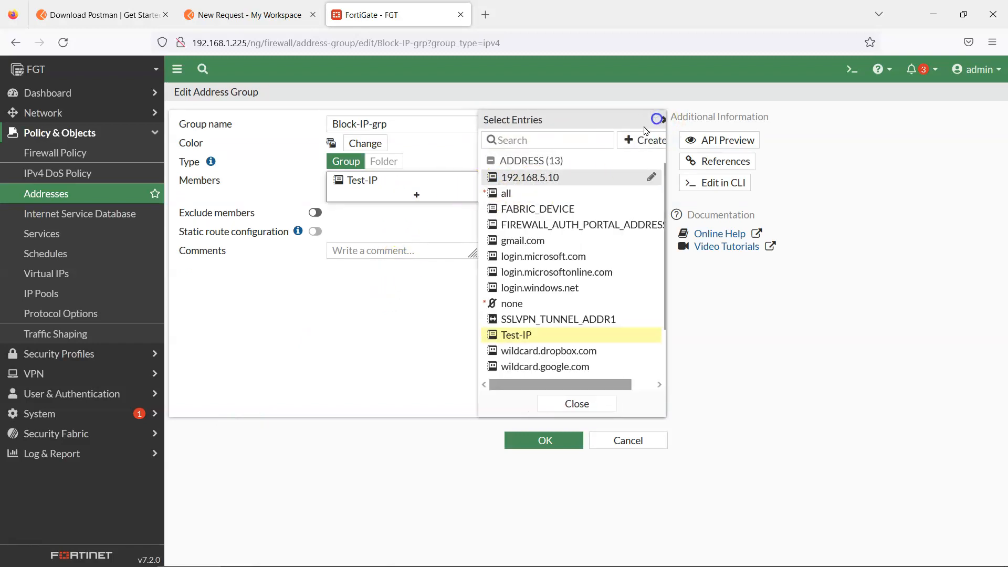
click(497, 180)
click(527, 445)
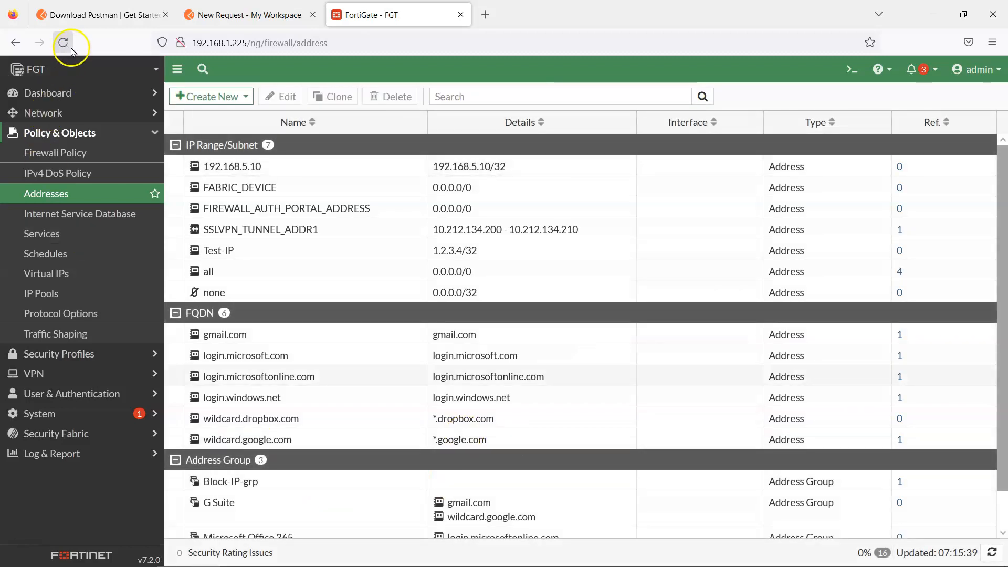
click(63, 43)
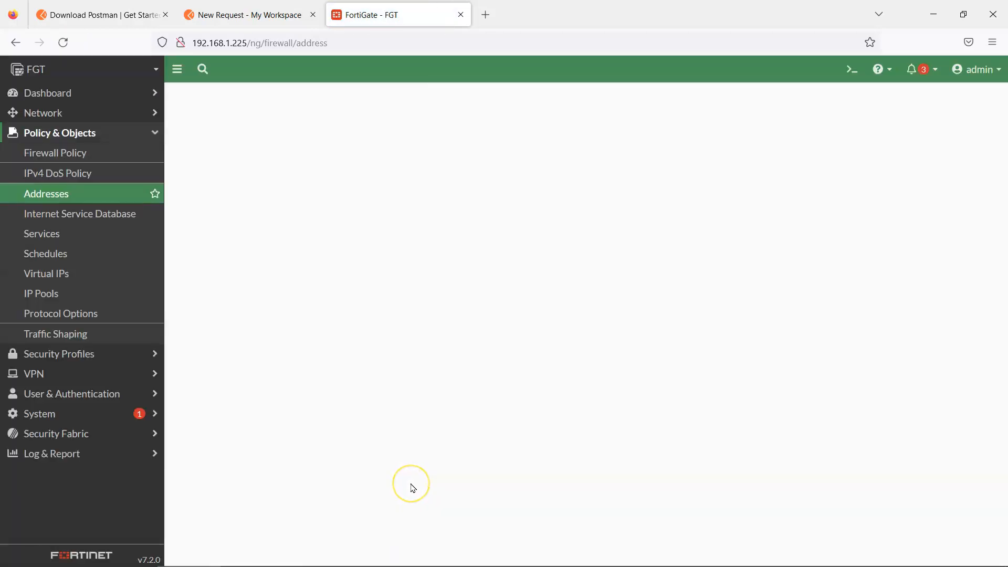
key(alt+Tab)
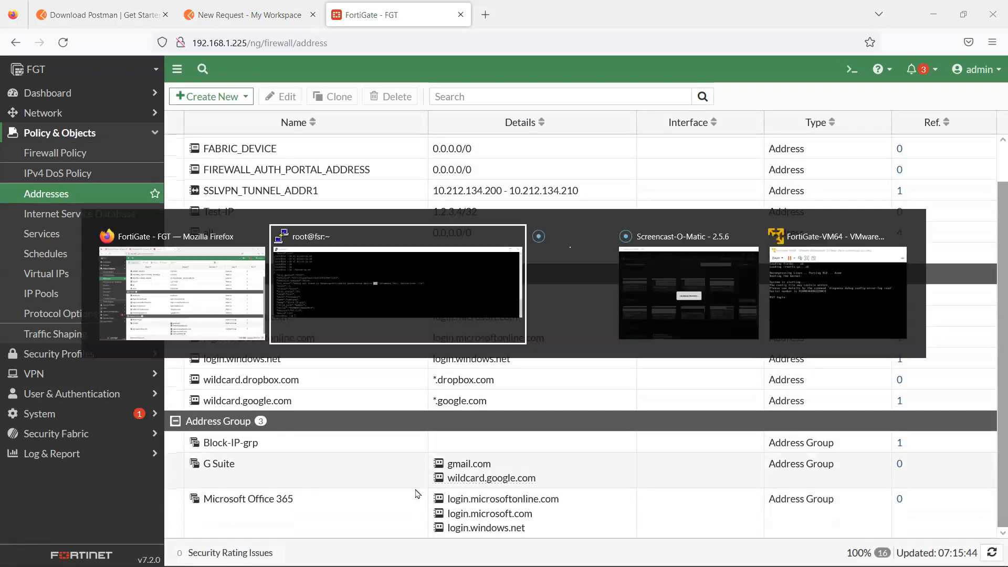
Run ./block-ip.sh 192.168.5.10 and see it still hit the $1 parse error.
key(Up)
text(192.168.5.1)
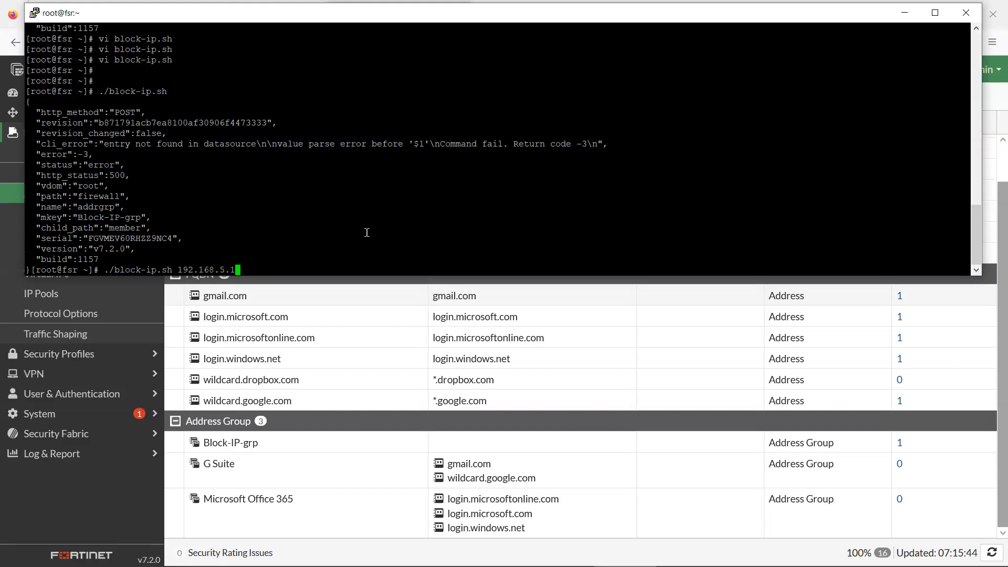
text(0)
key(Return)
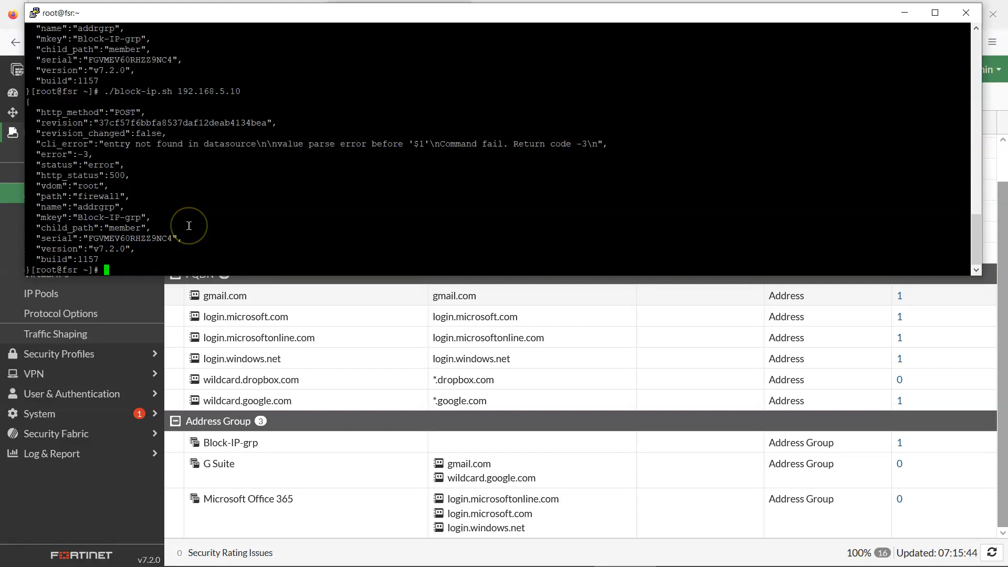
click(145, 154)
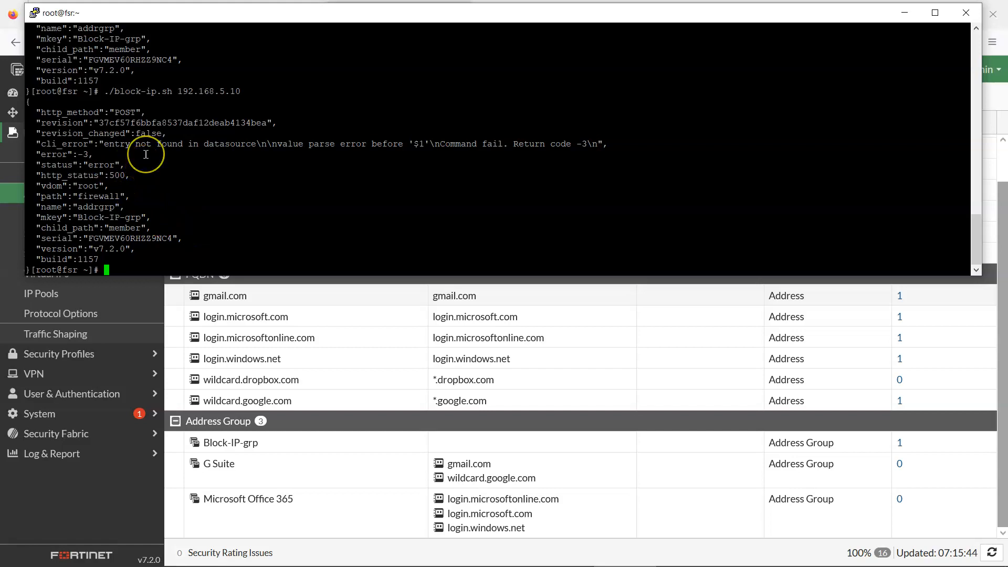
Reopen block-ip.sh in vi from history.
text(./block-ip.sh)
key(Up)
key(Return)
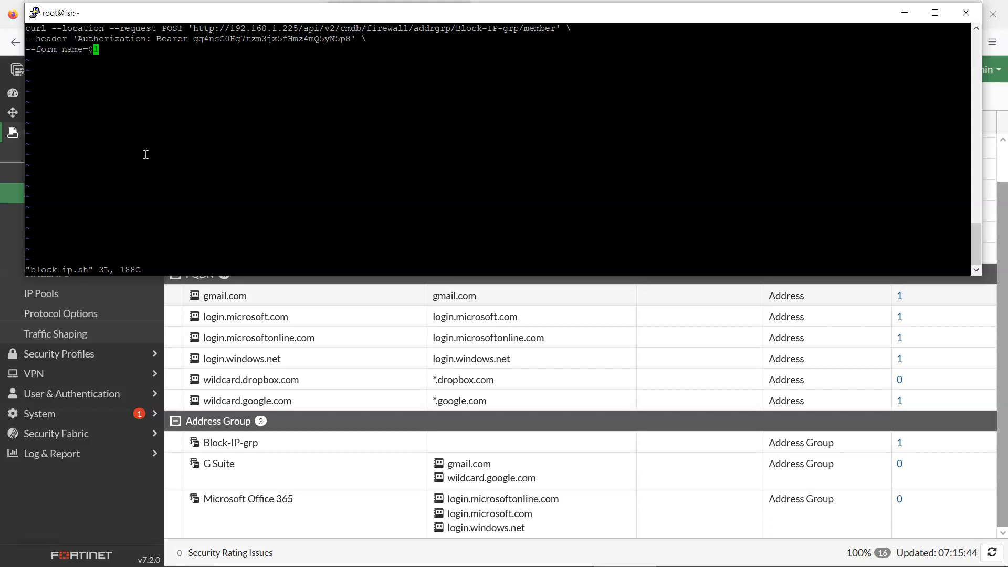
Quit vi with :q and inspect the $1 in the earlier error message.
key(shift+semicolon)
text(q)
key(Return)
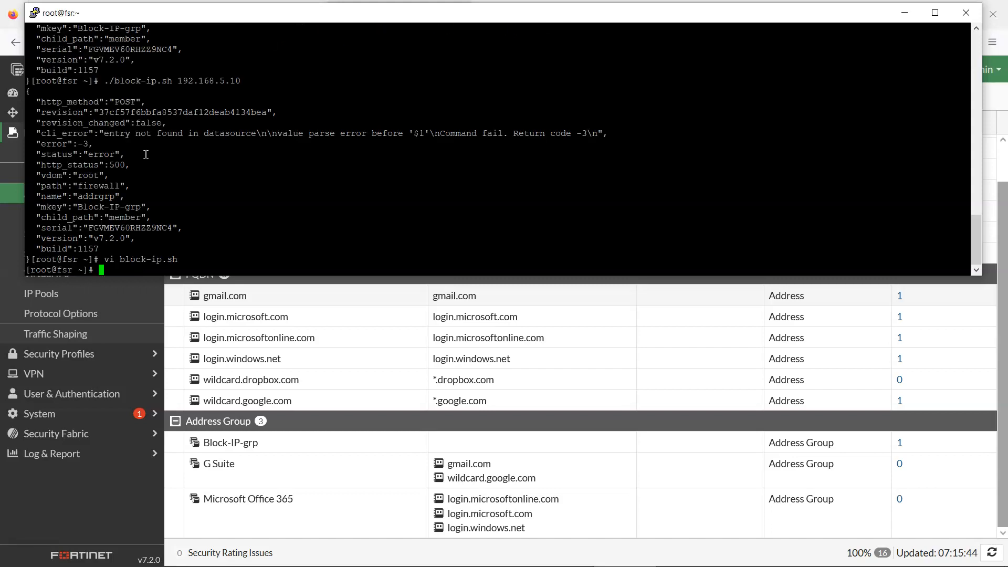
click(198, 144)
scroll(198, 143, up, 4)
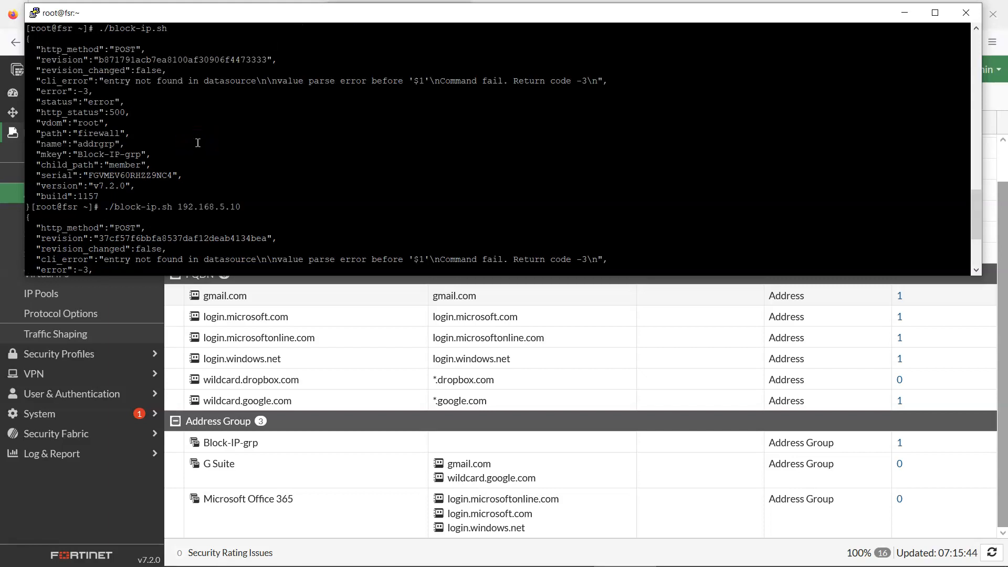
drag(413, 81, 423, 82)
scroll(417, 99, down, 4)
Run ./block-ip.sh without an address, getting success with an empty mkey, then view FortiGate.
key(Return)
key(Up)
key(Up)
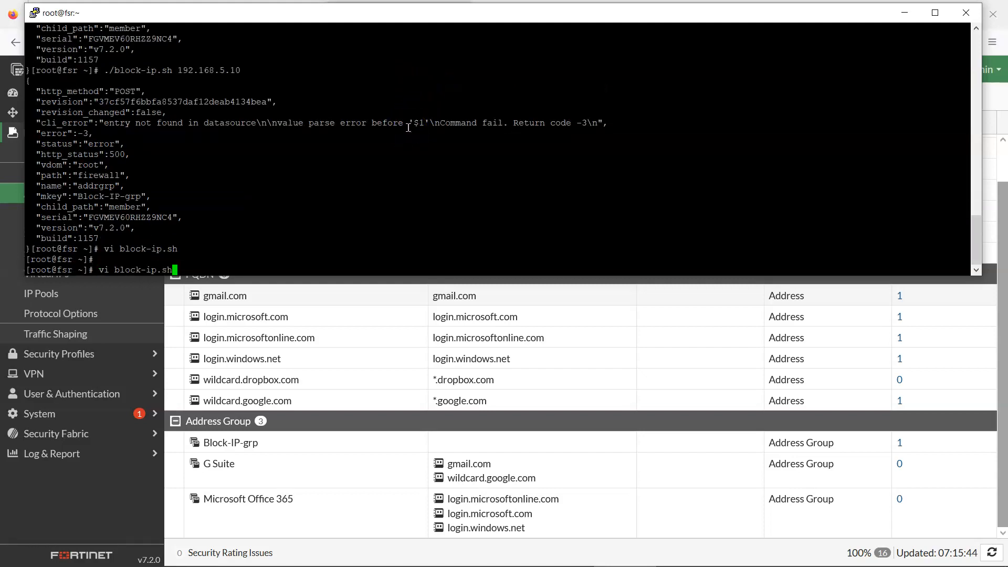
key(BackSpace)
key(BackSpace)
key(BackSpace)
key(BackSpace)
key(BackSpace)
key(BackSpace)
key(BackSpace)
key(BackSpace)
key(BackSpace)
key(BackSpace)
key(BackSpace)
key(BackSpace)
key(BackSpace)
key(Return)
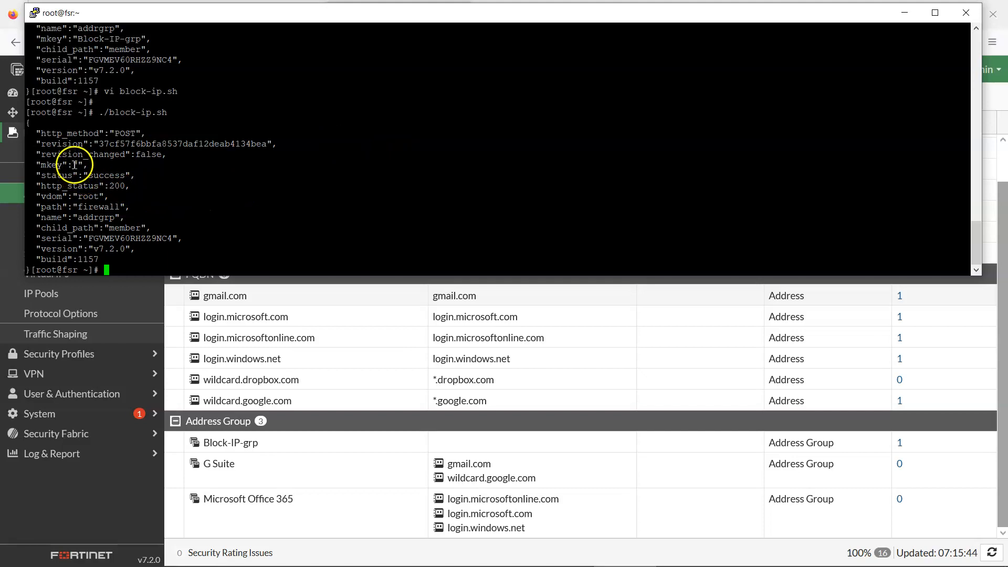
click(229, 290)
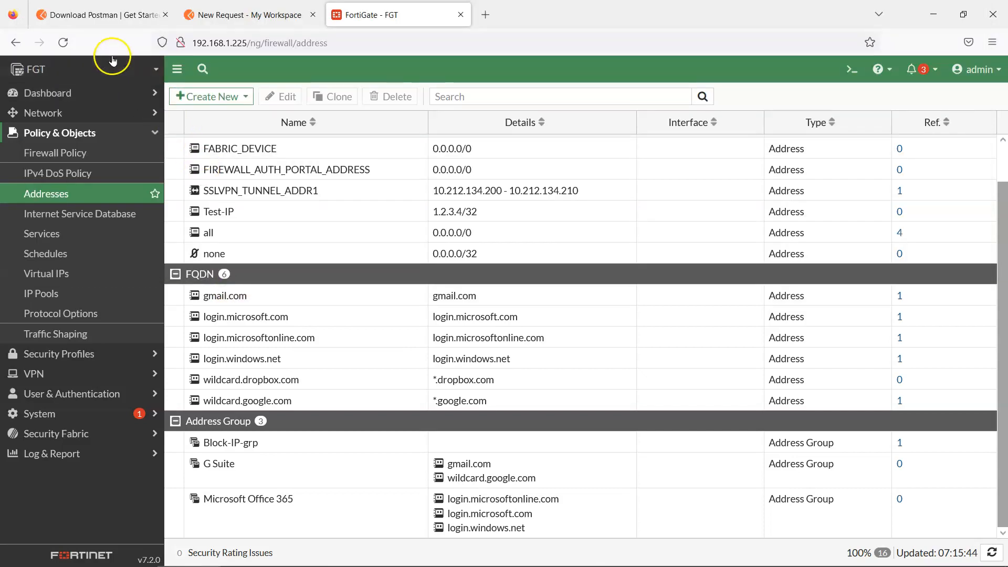
Reload FortiGate's address list, confirm Block-IP-grp still has no members, and return to PuTTY.
click(63, 43)
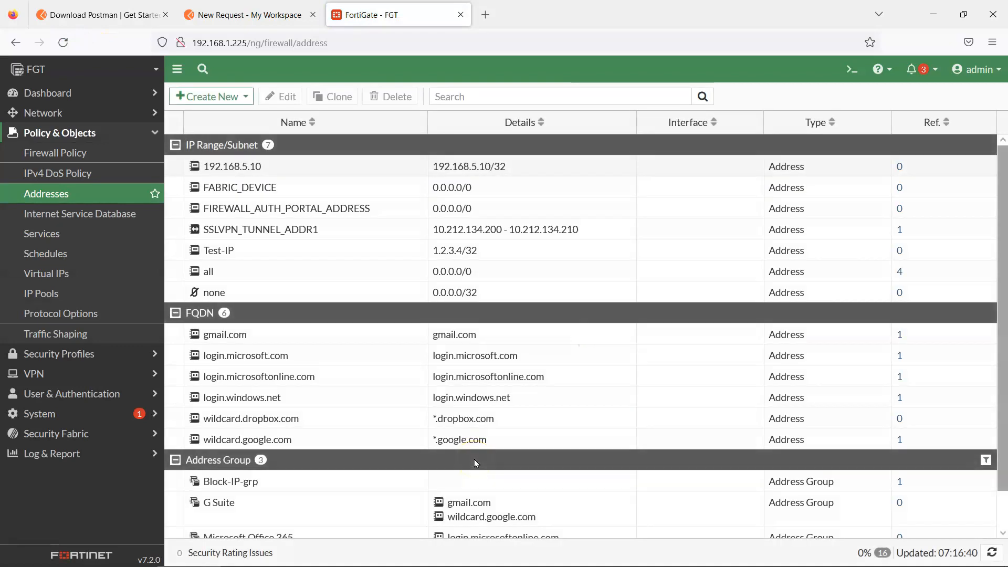
key(alt+Tab)
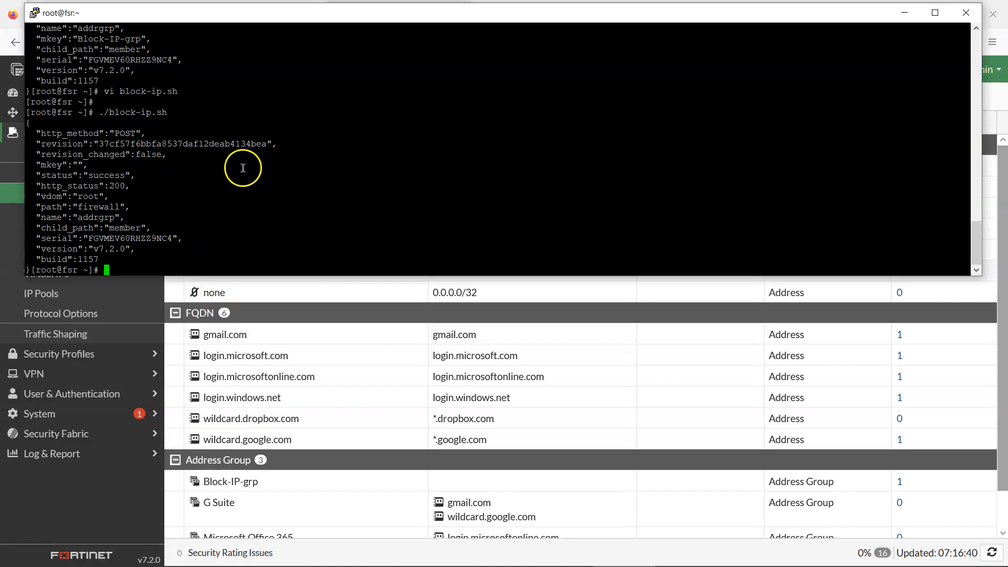
click(455, 490)
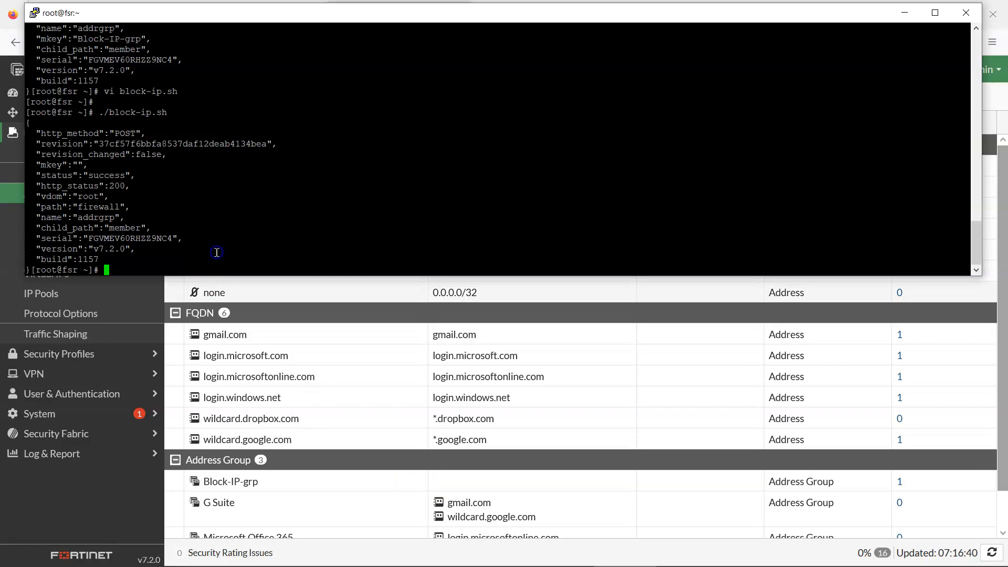
Rerun ./block-ip.sh 192.168.5.10 and reload FortiGate's address list to check Block-IP-grp.
key(Return)
key(Up)
key(Up)
key(Up)
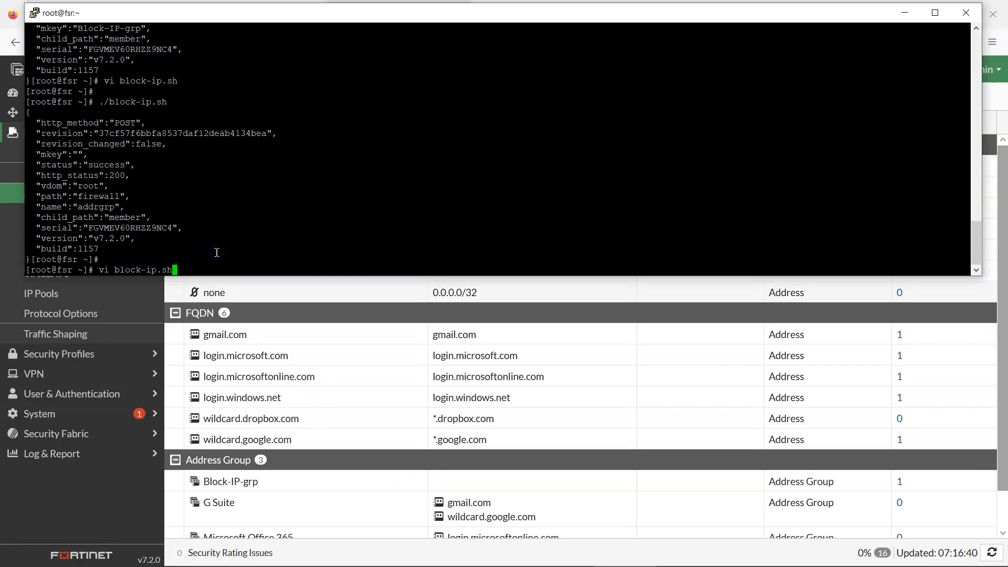
key(Return)
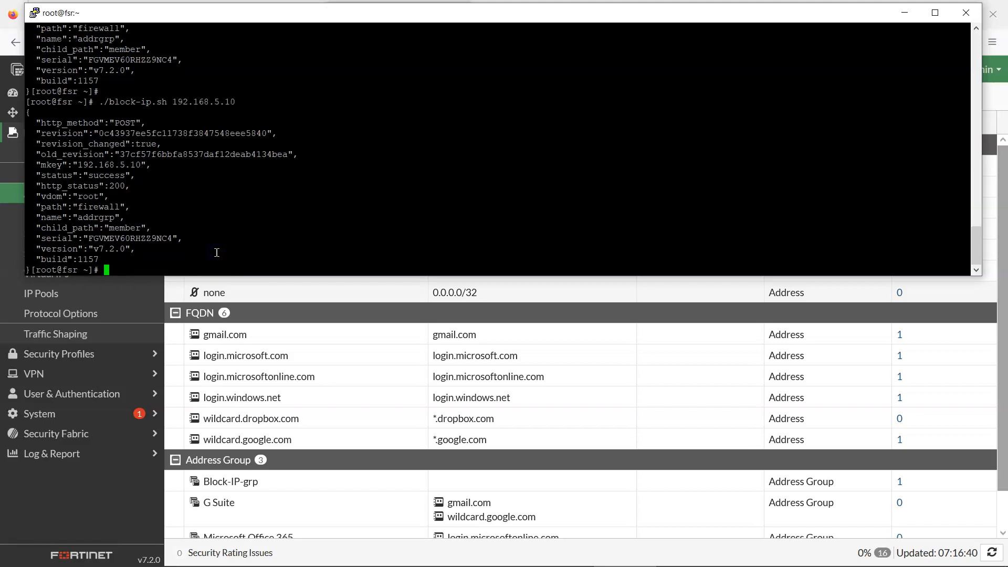
key(alt+Tab)
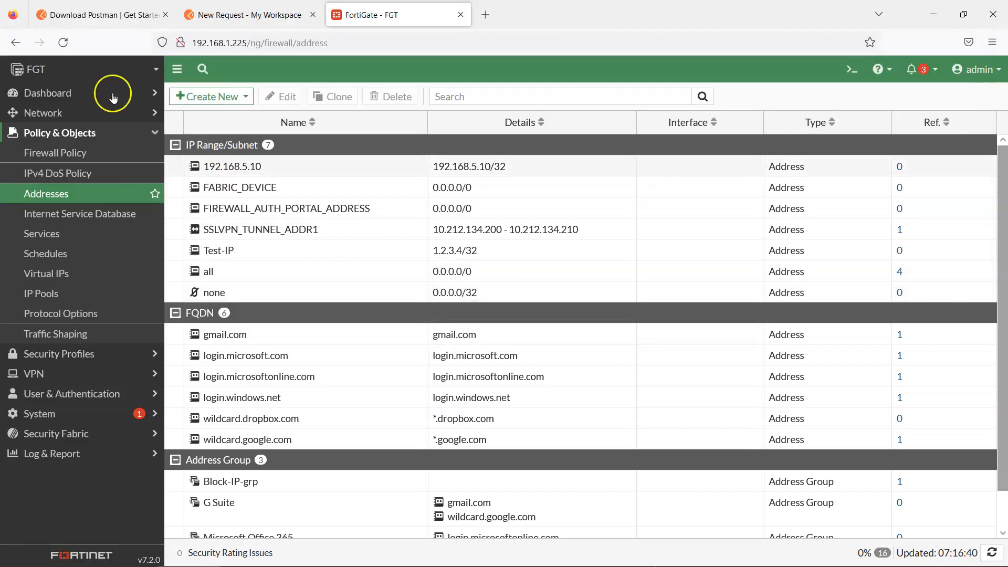
click(63, 42)
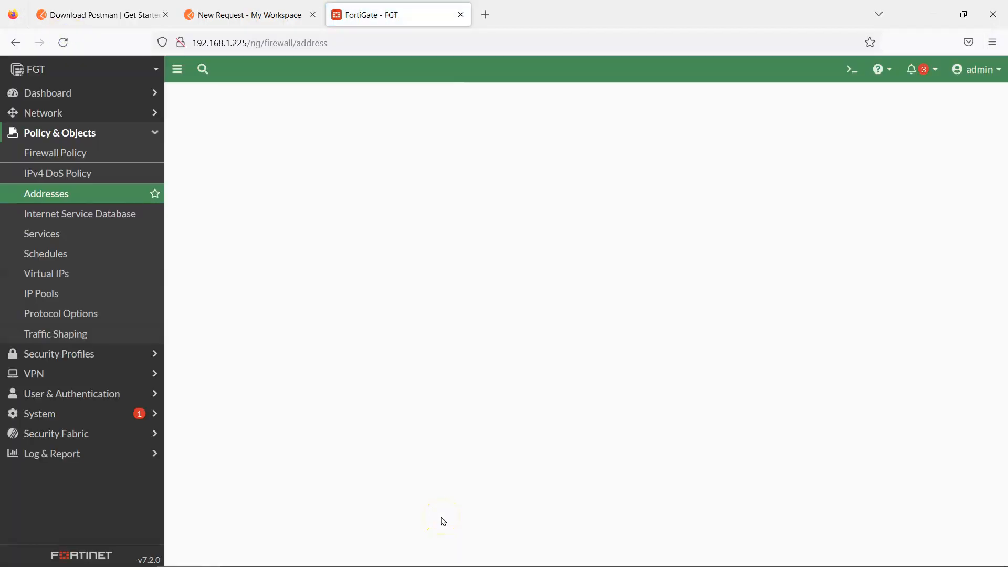
Run ./block-ip.sh Test-IP and reload FortiGate's address list to verify the new member.
key(alt+Tab)
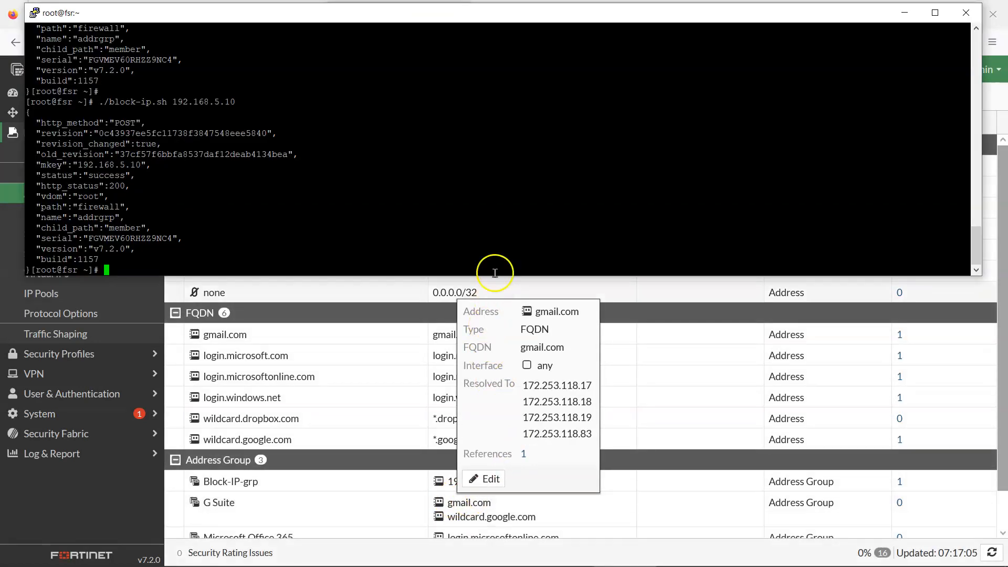
key(Up)
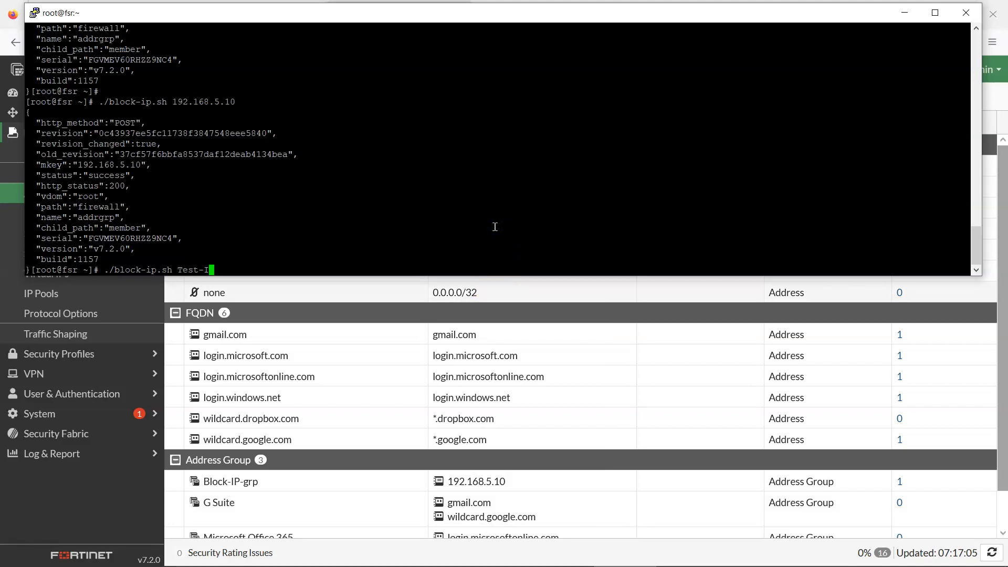
text(Test-IP)
key(Return)
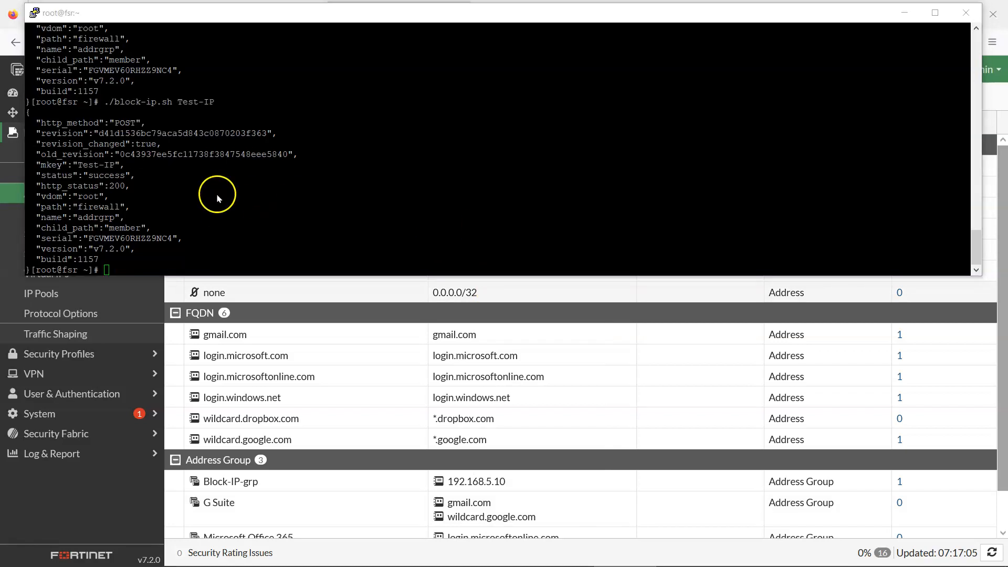
key(alt+Tab)
click(63, 42)
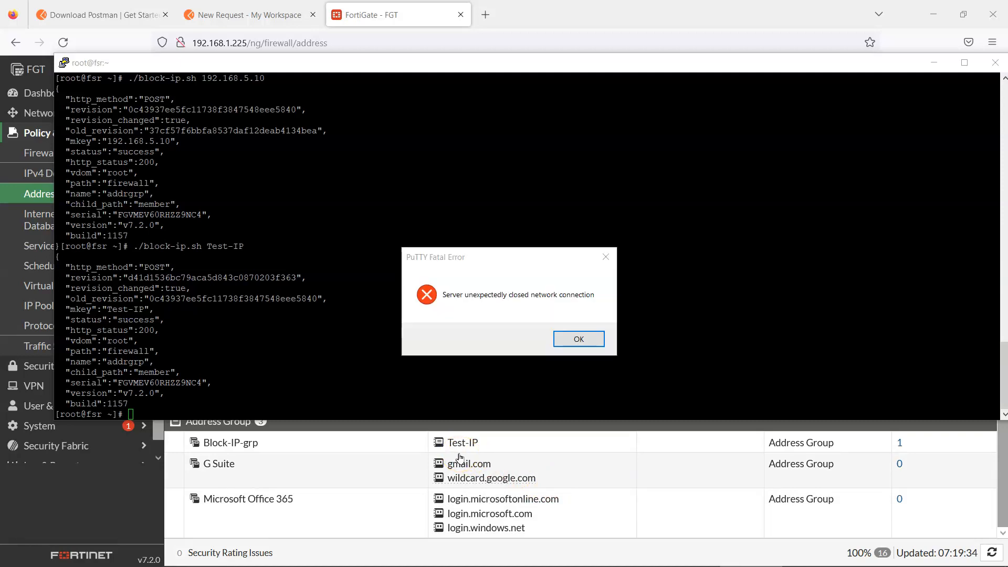
Dismiss PuTTY's connection-closed error, view the Postman snippet, then return to FortiGate's address list.
click(579, 339)
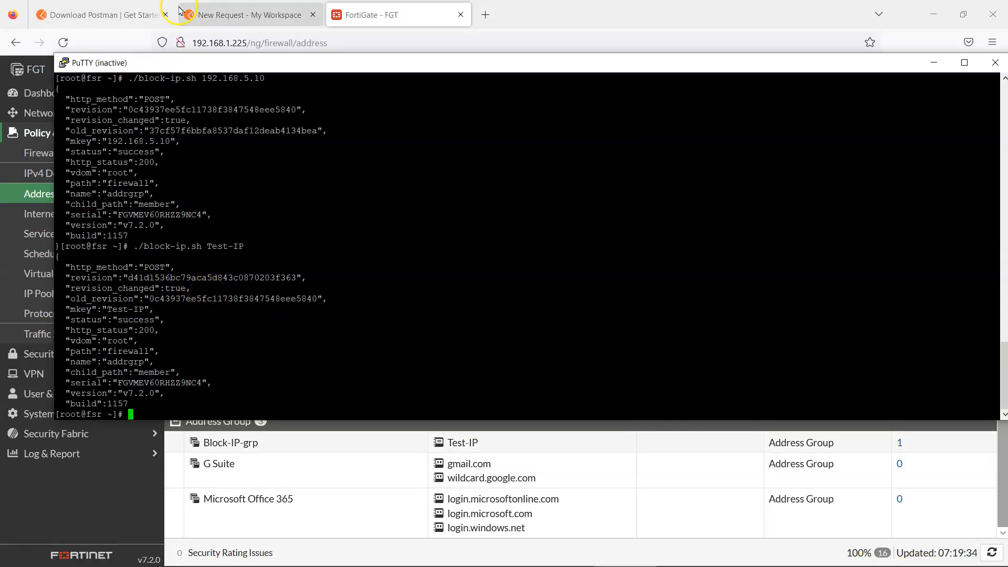
click(207, 9)
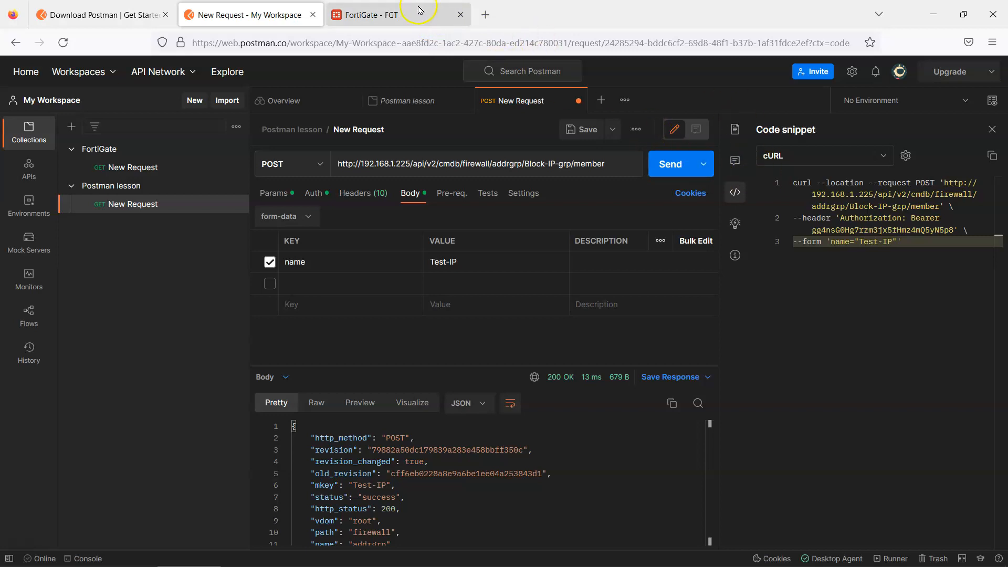
click(396, 13)
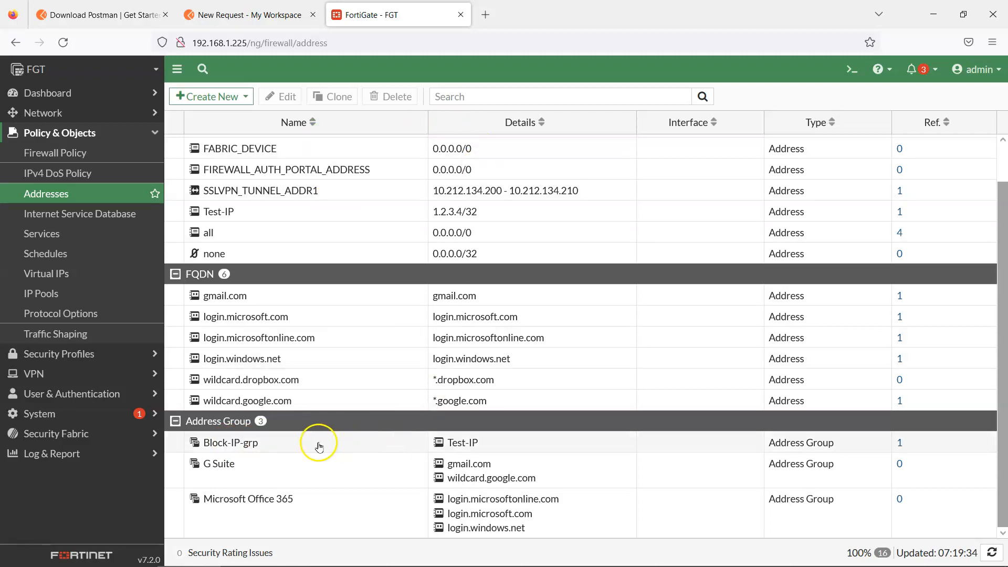
Open Block-IP-grp for editing with browser DevTools logging network requests.
double_click(242, 445)
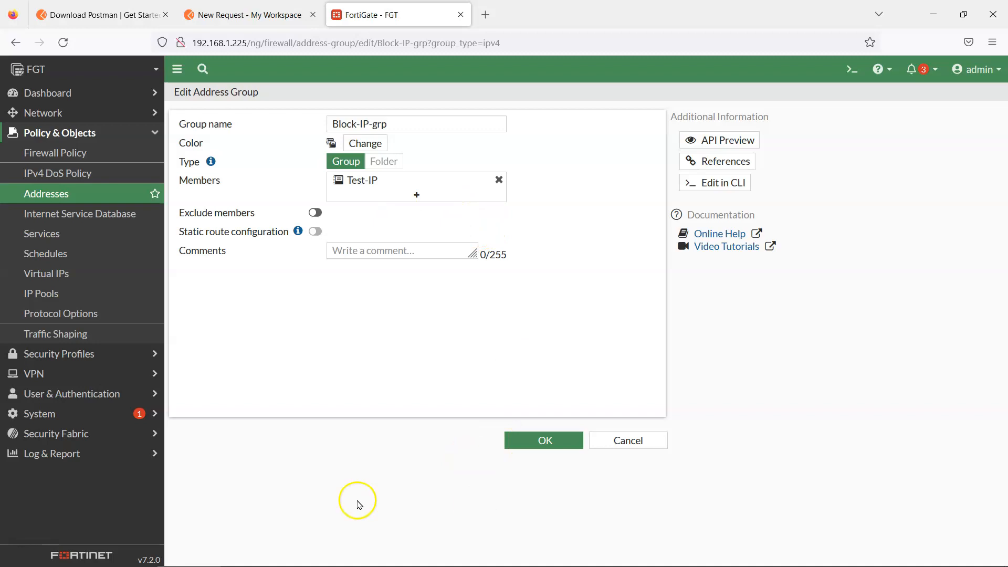
right_click(511, 312)
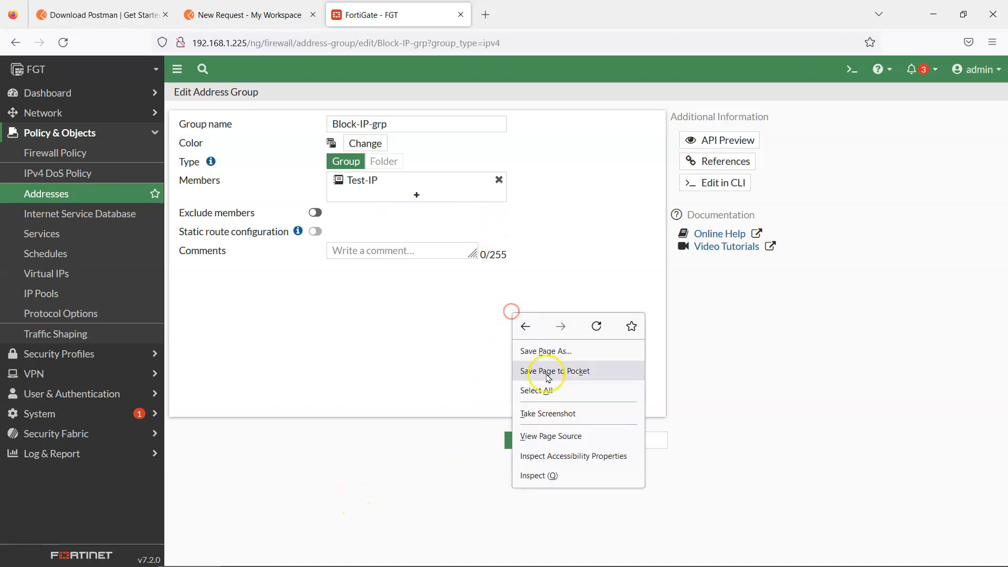
click(567, 474)
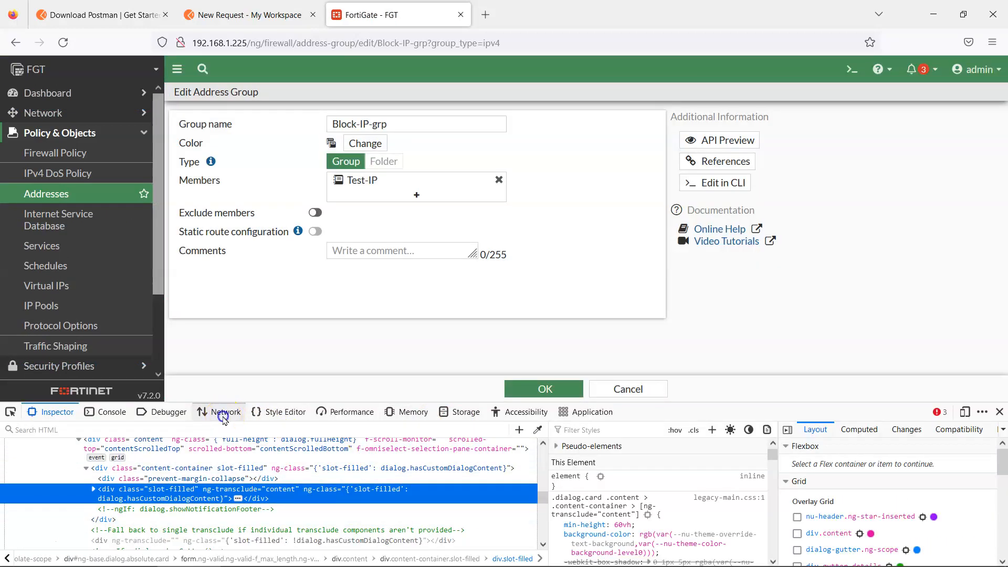
click(221, 412)
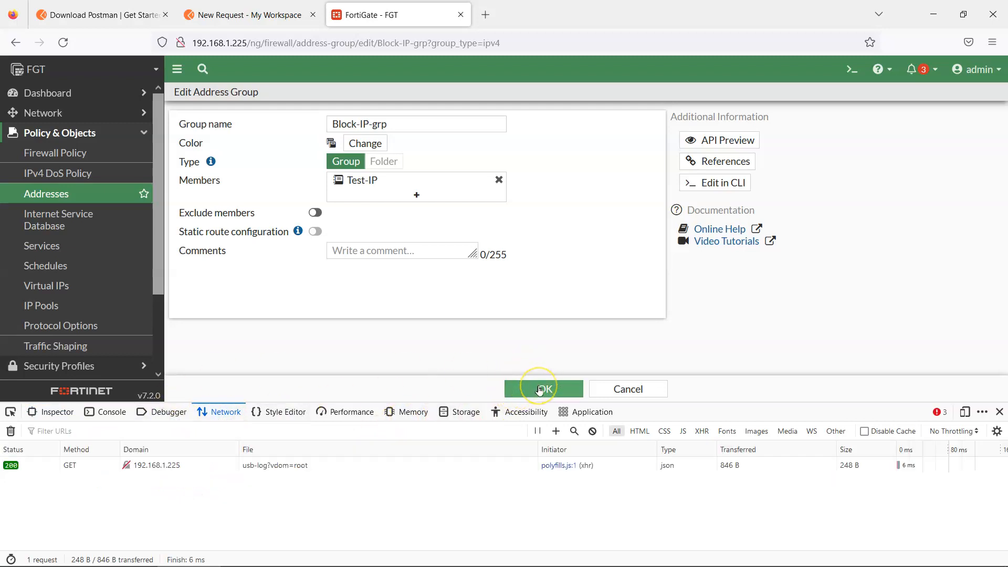
Add 192.168.5.10 to Block-IP-grp's members and save the group.
click(539, 389)
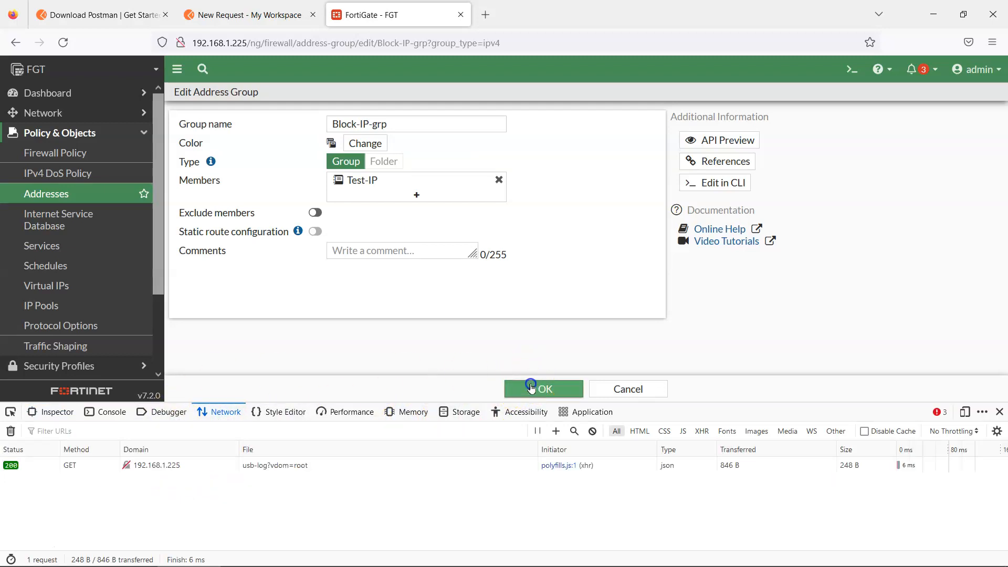
click(416, 195)
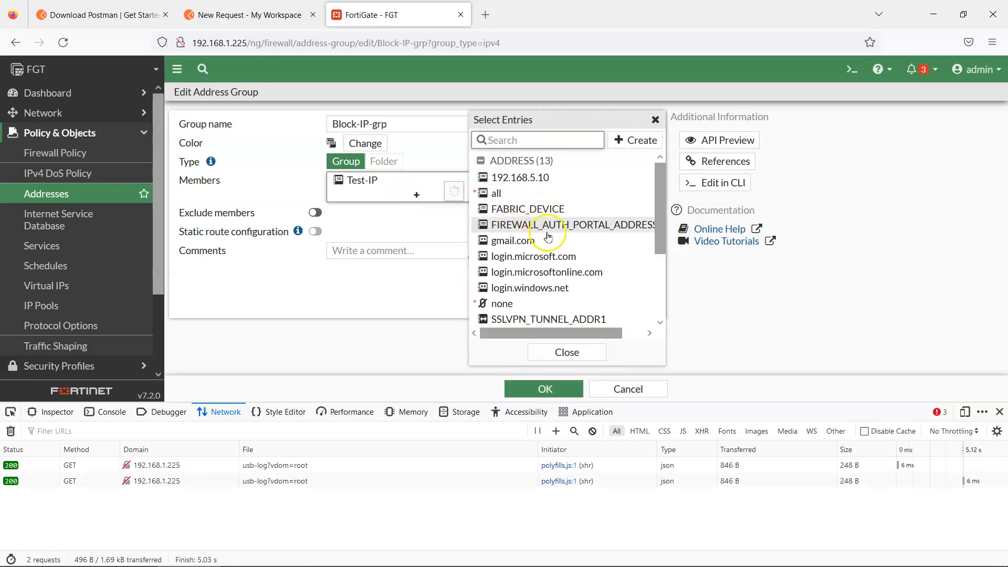
scroll(548, 236, down, 3)
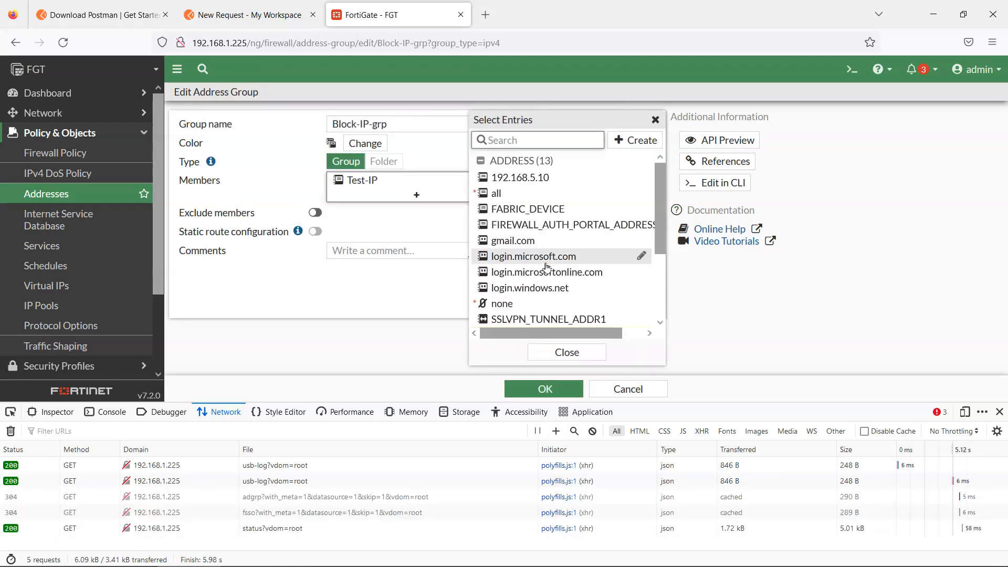
click(532, 178)
click(388, 254)
click(474, 326)
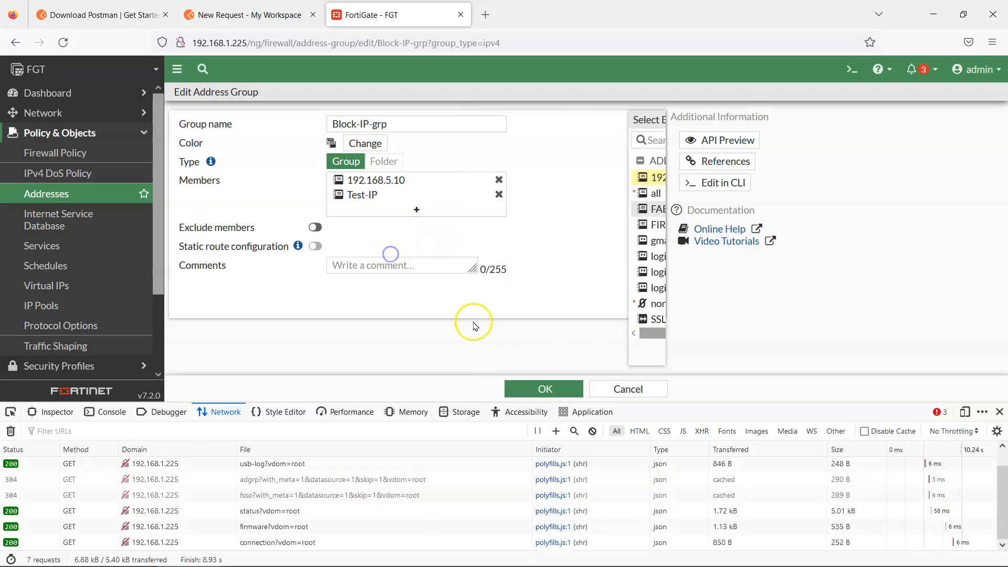
click(542, 388)
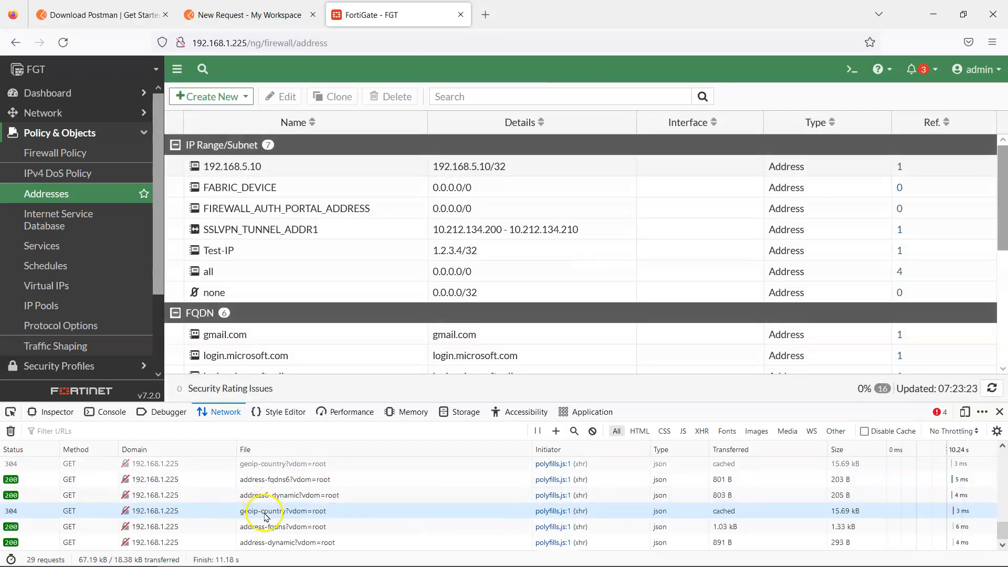
Locate the PUT Block-IP-grp request in the Network log and select its API URL.
scroll(266, 517, up, 5)
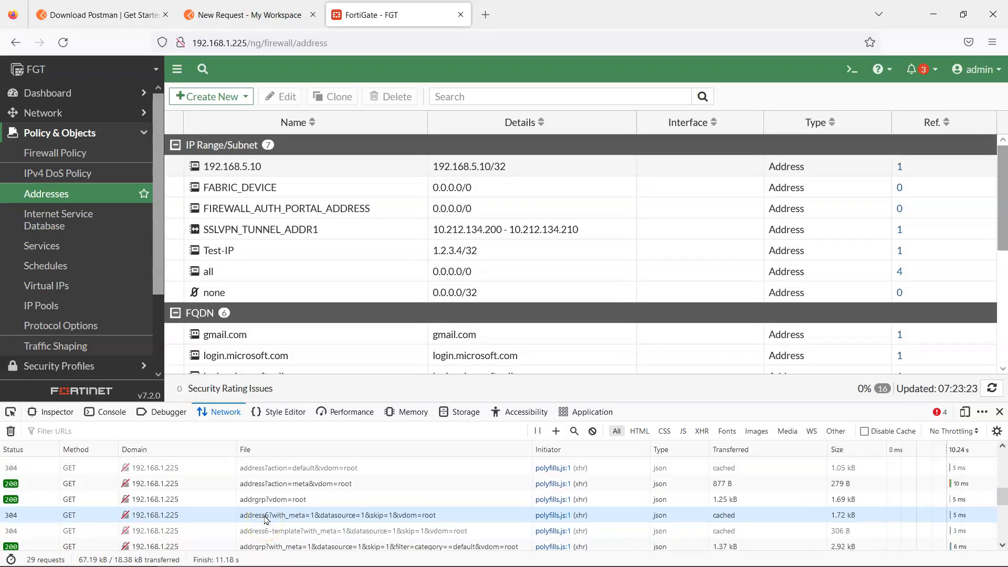
scroll(266, 518, up, 3)
scroll(267, 520, down, 5)
scroll(266, 520, down, 2)
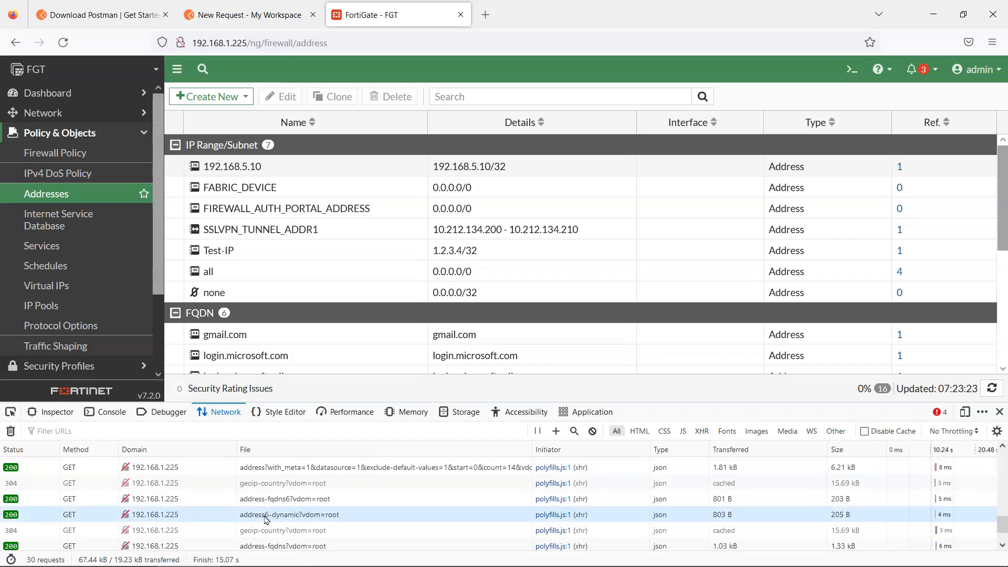
scroll(266, 520, up, 5)
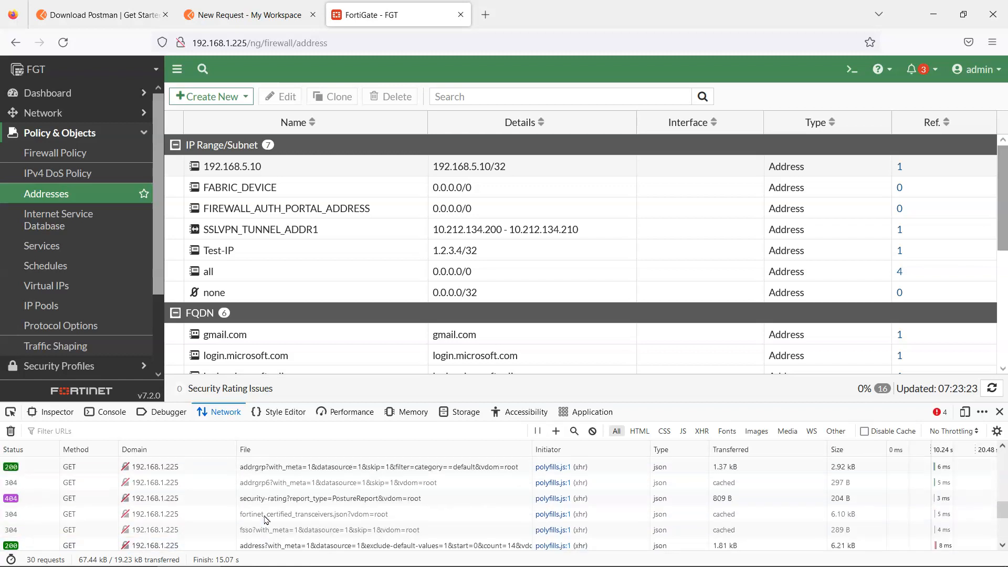
scroll(266, 520, down, 5)
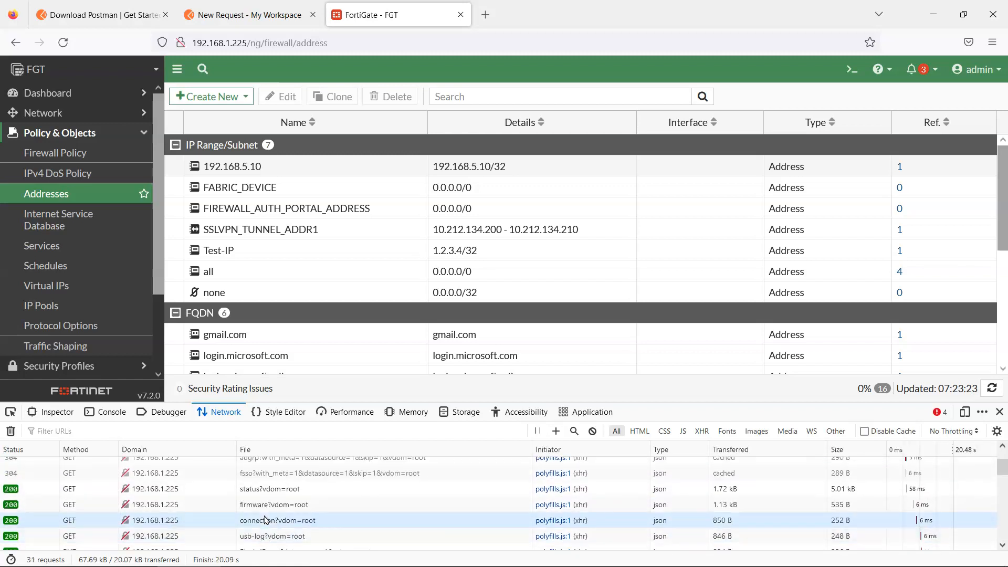
scroll(266, 519, down, 2)
click(231, 495)
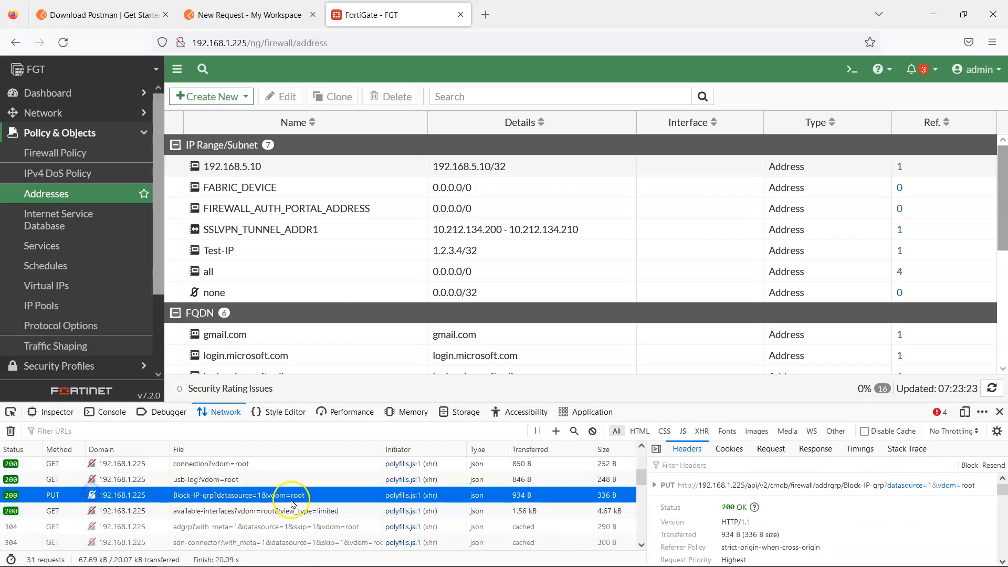
drag(677, 485, 854, 481)
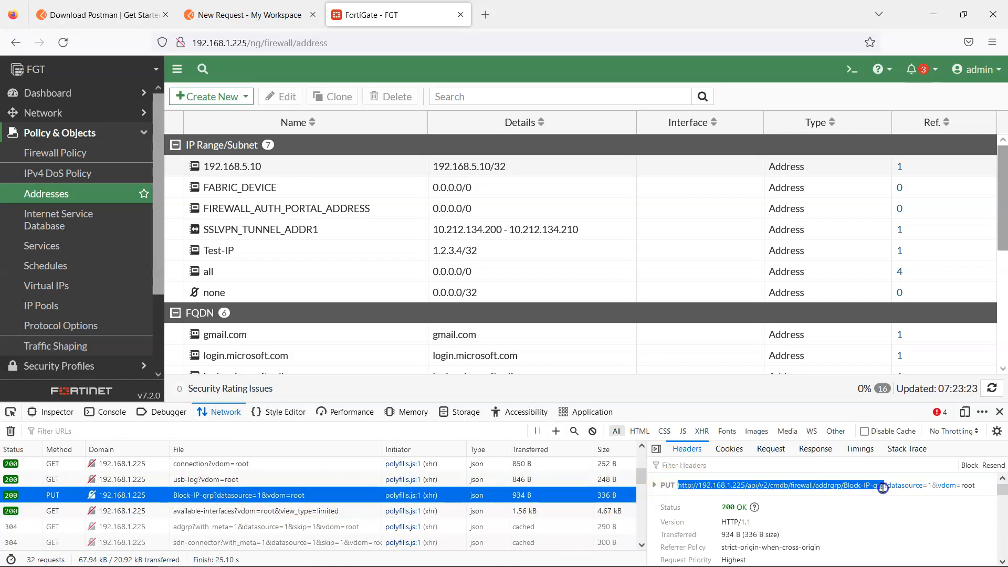
Inspect the PUT request's JSON body listing member 192.168.5.10, then return to Postman.
click(778, 449)
scroll(740, 519, down, 2)
scroll(696, 516, up, 1)
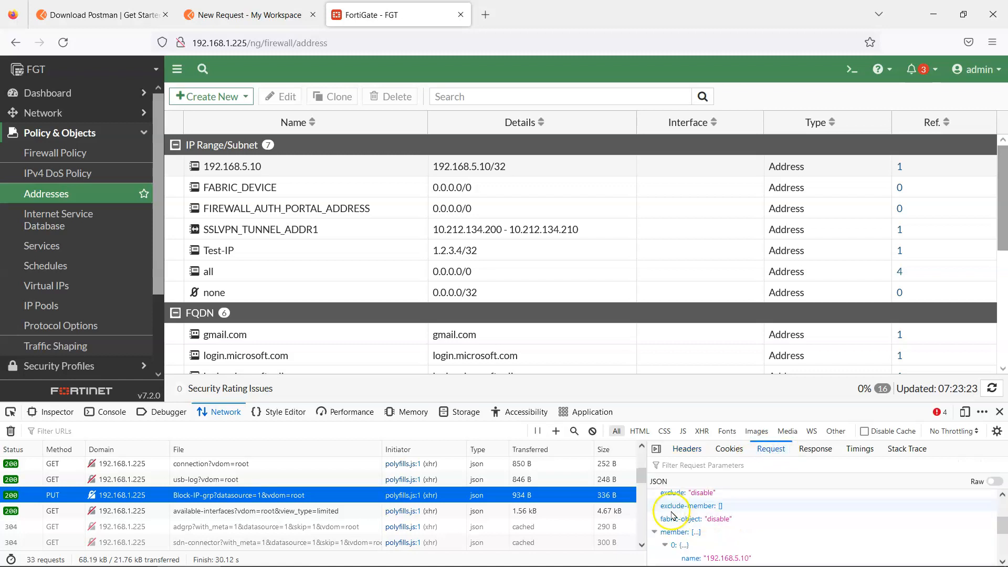
click(288, 15)
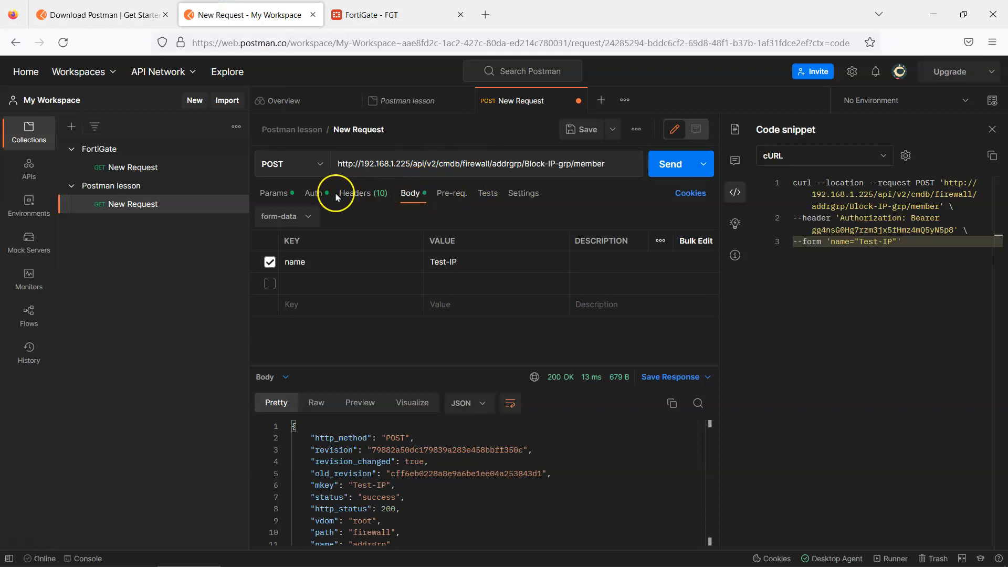
Check the Bearer token auth, switch the code snippet to Python - Requests, and select the code.
click(315, 194)
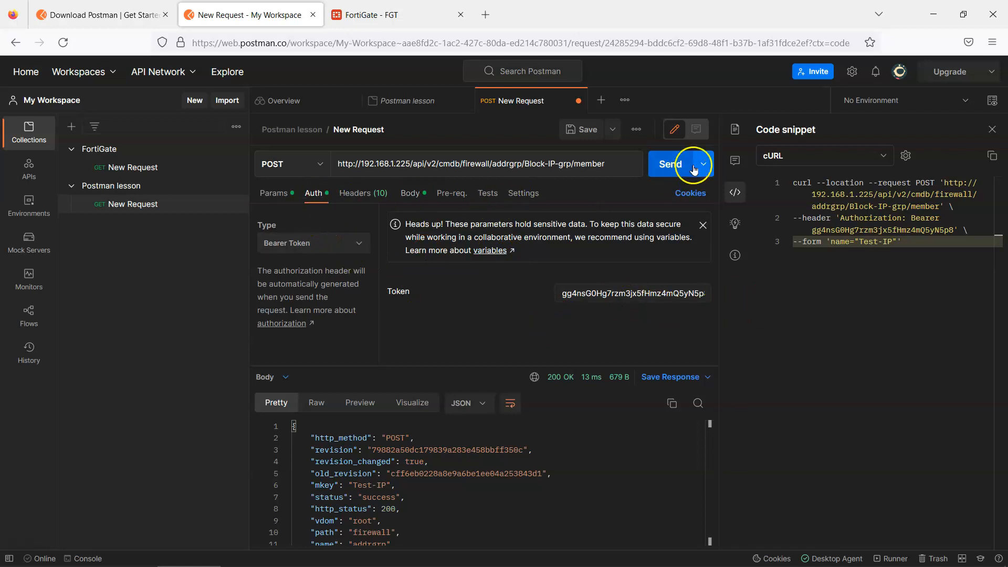
click(840, 156)
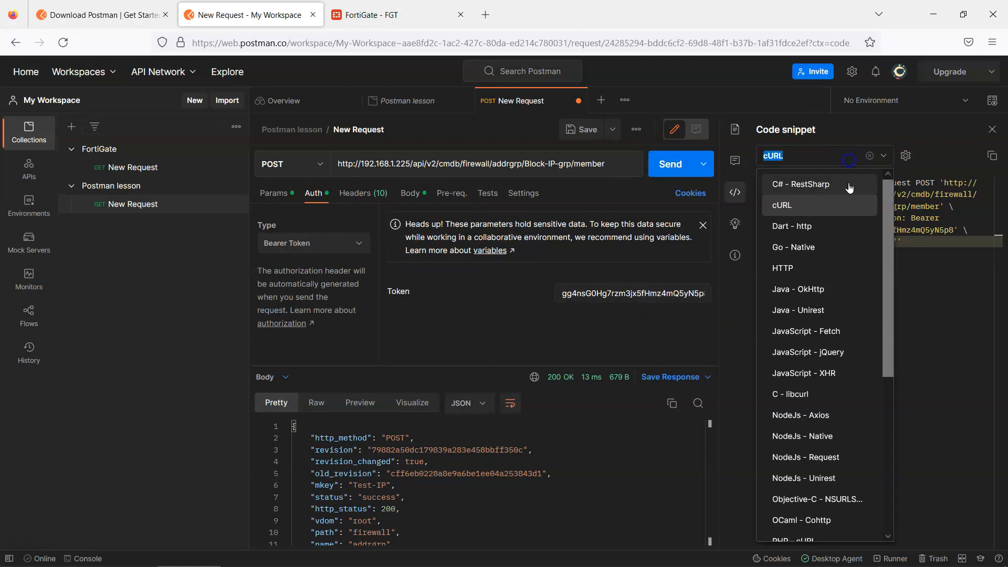
scroll(821, 307, down, 5)
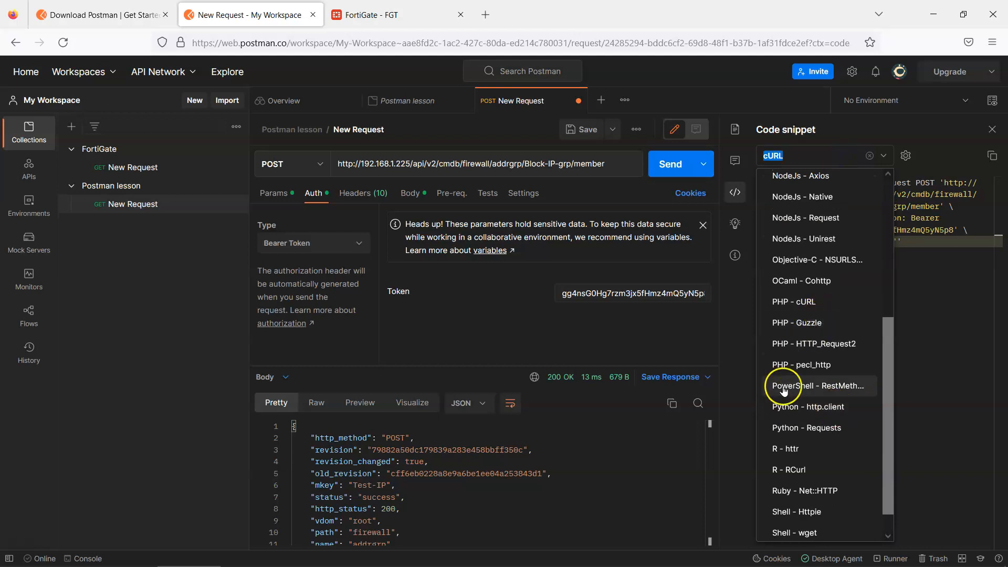
click(803, 427)
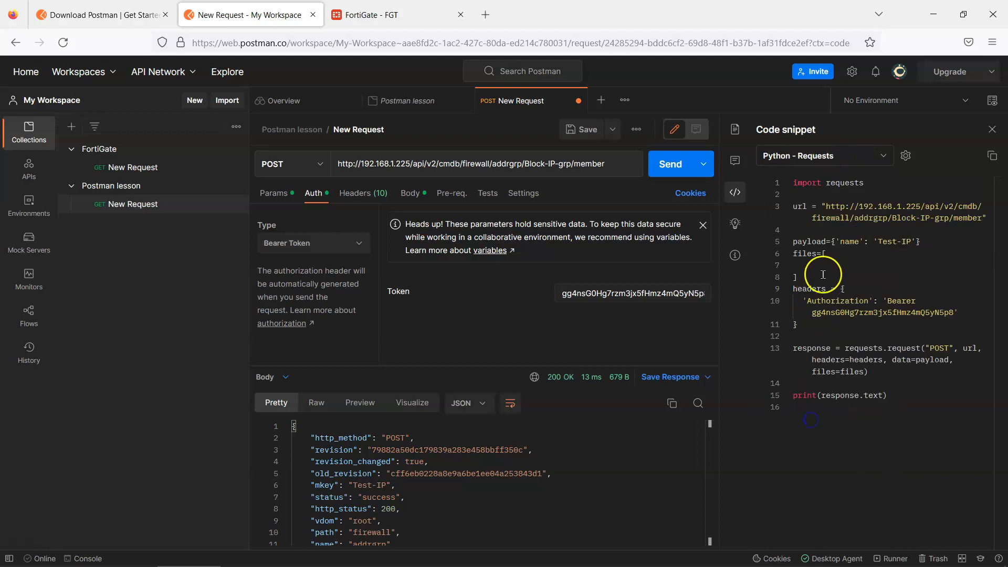
drag(972, 401, 760, 173)
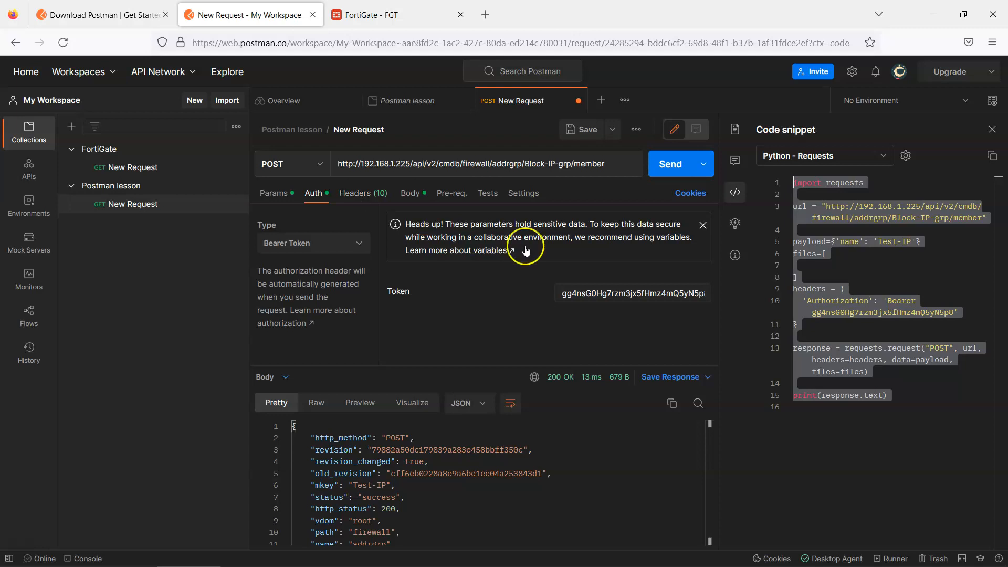
click(398, 21)
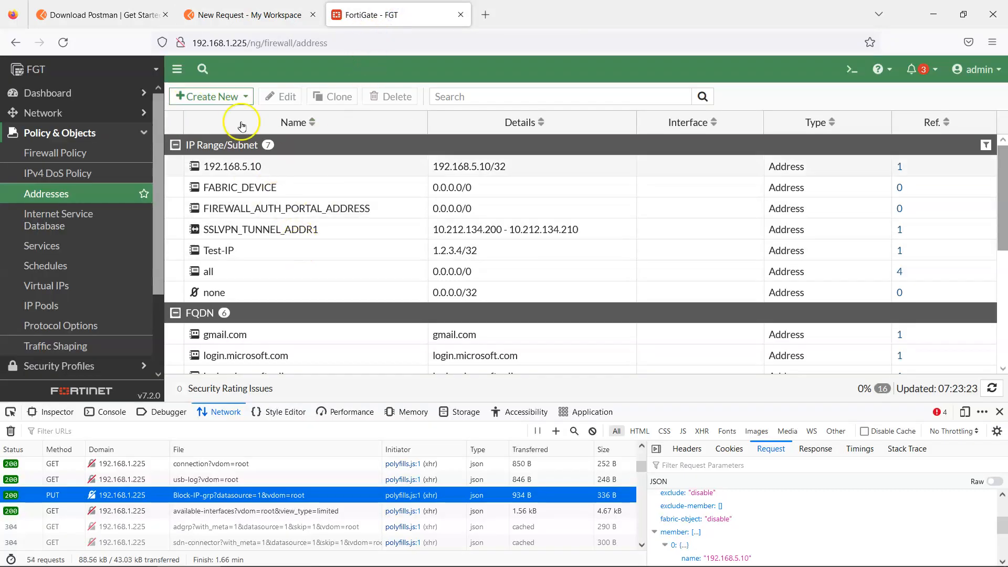
click(210, 13)
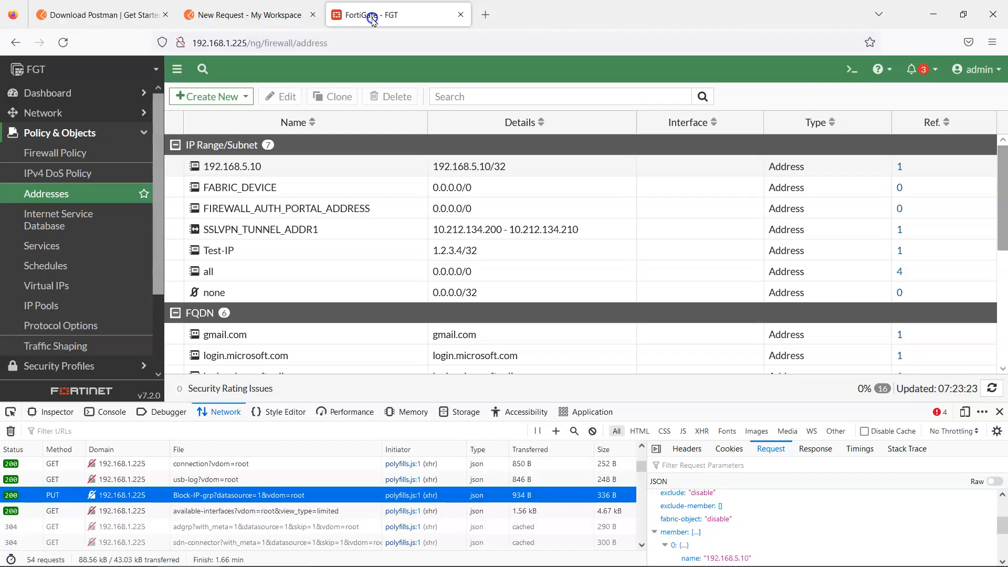
click(371, 16)
click(243, 8)
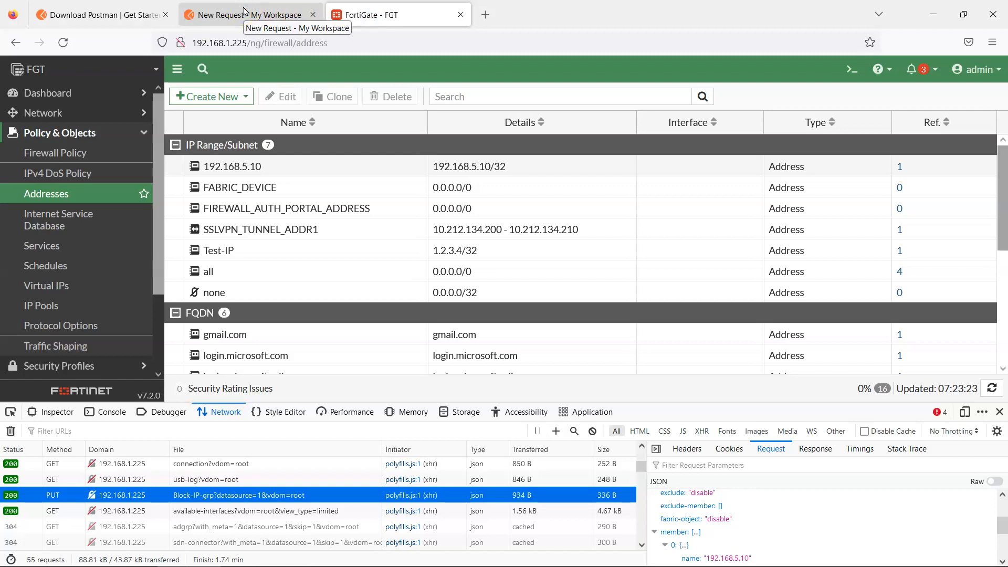
click(244, 8)
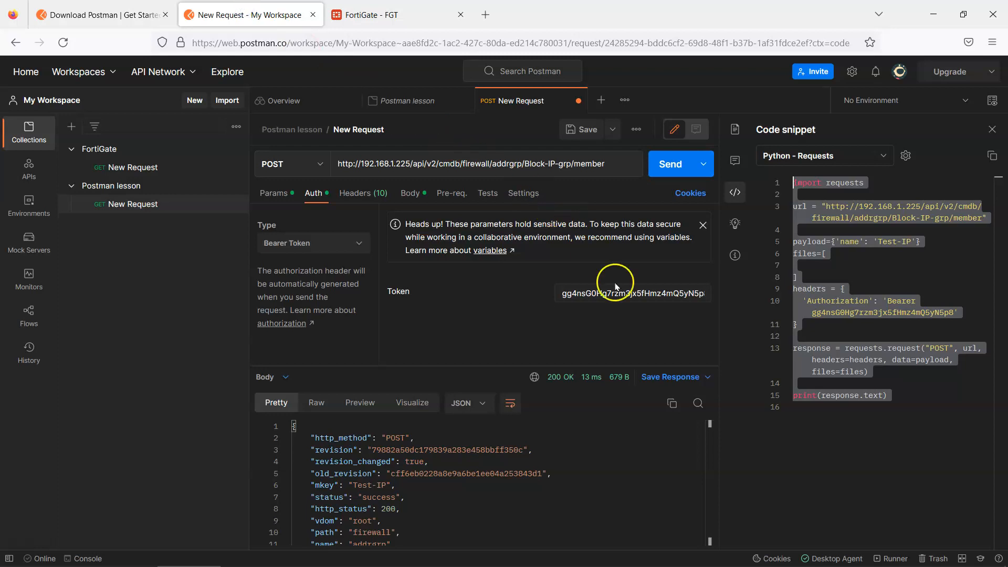